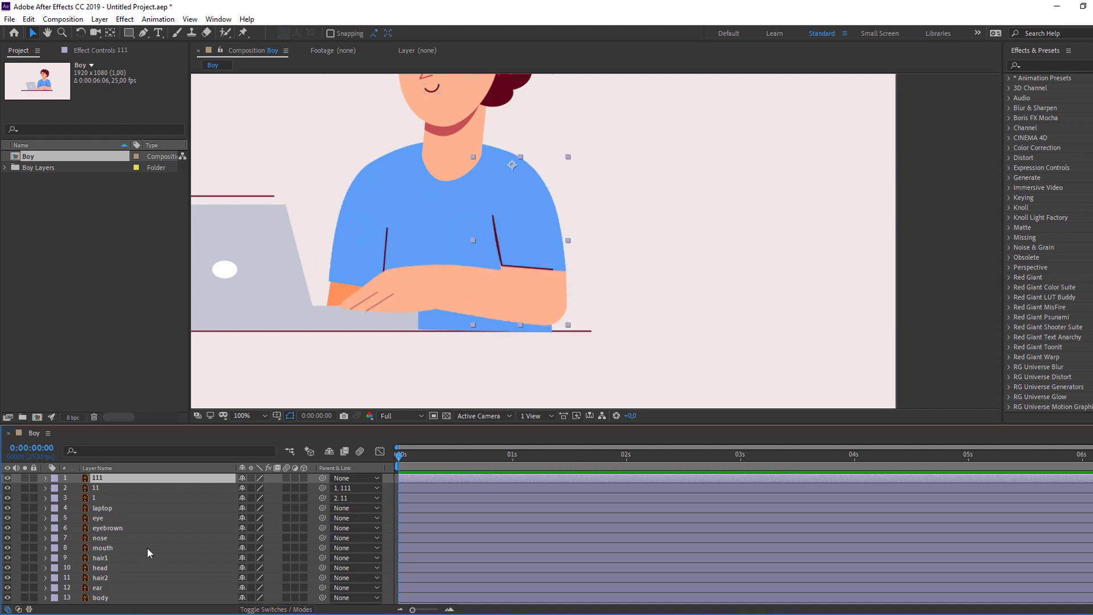
Select the eye layer in the Boy timeline.
click(111, 519)
Select the face and hair layers from eye through ear, briefly hiding them to check the selection.
ctrl+click(123, 530)
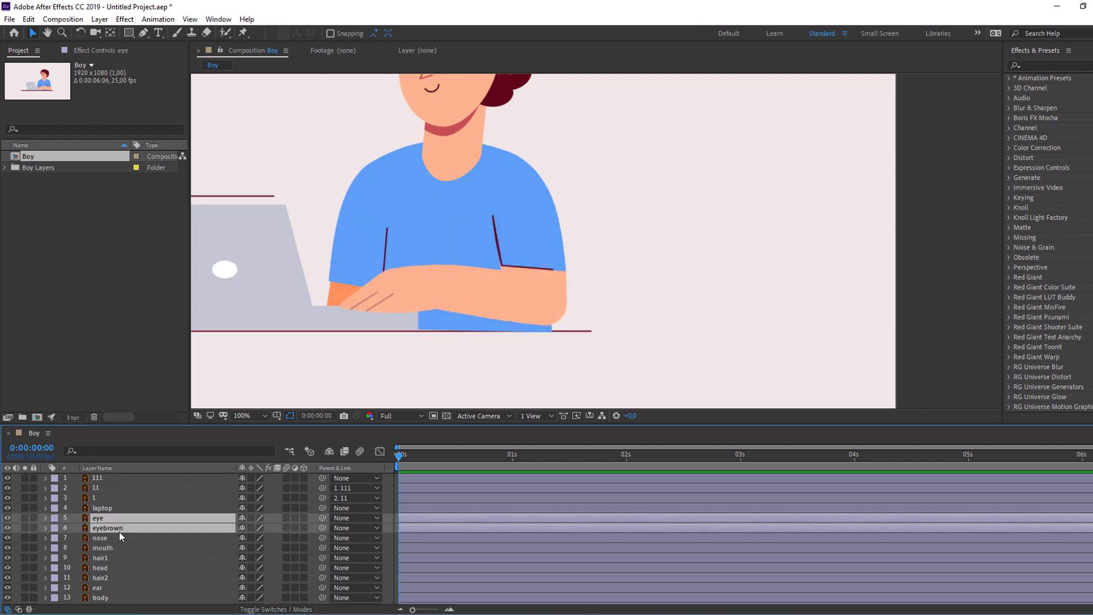
ctrl+click(105, 539)
ctrl+click(112, 548)
ctrl+click(119, 558)
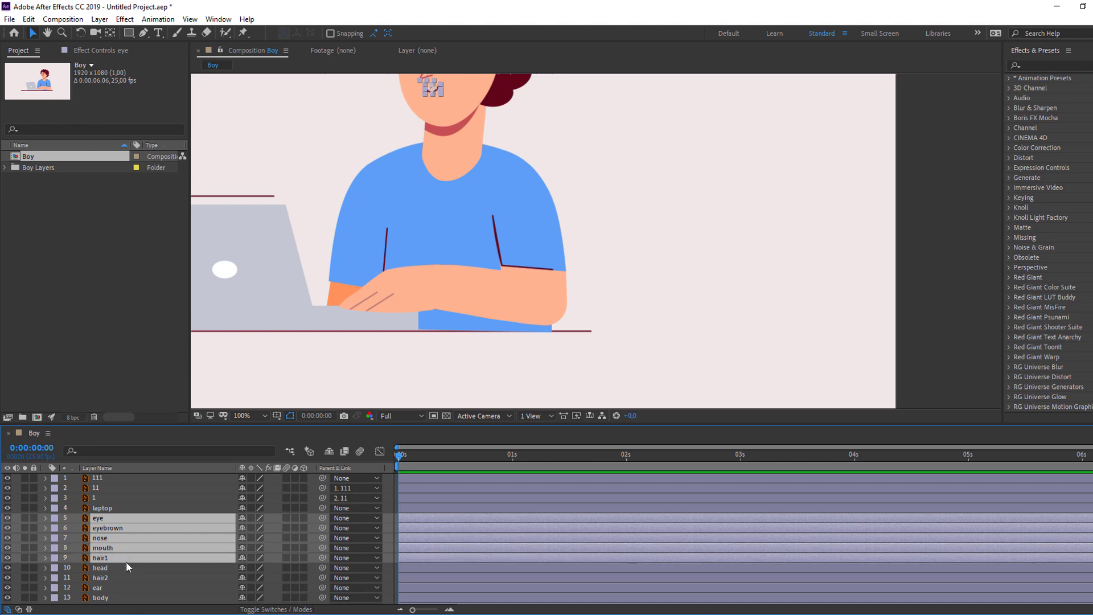
ctrl+click(130, 568)
ctrl+click(109, 579)
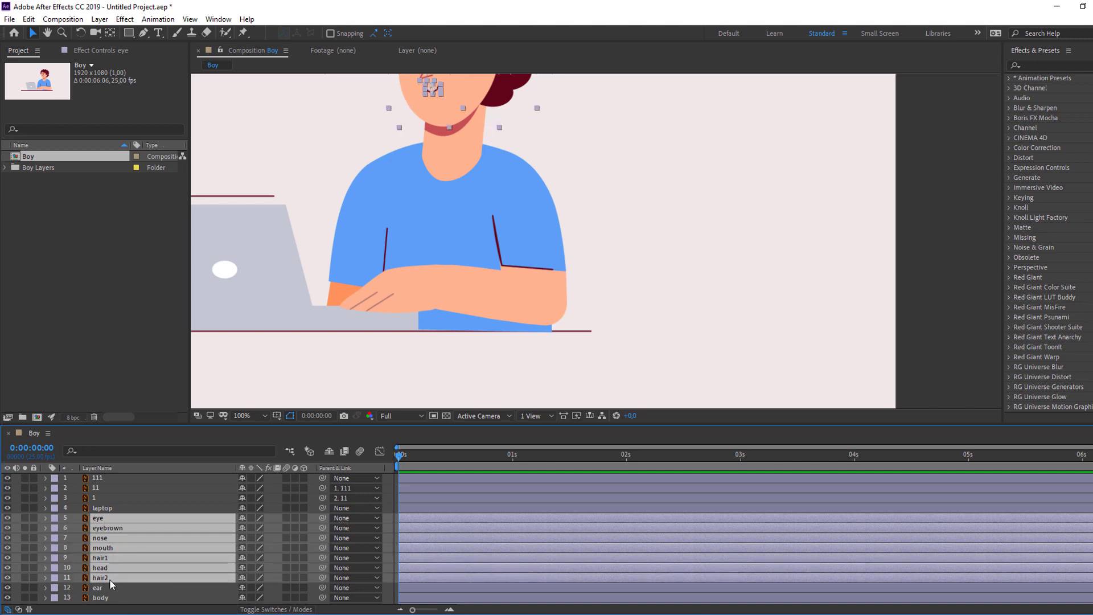
scroll(125, 585, down, 2)
ctrl+click(102, 568)
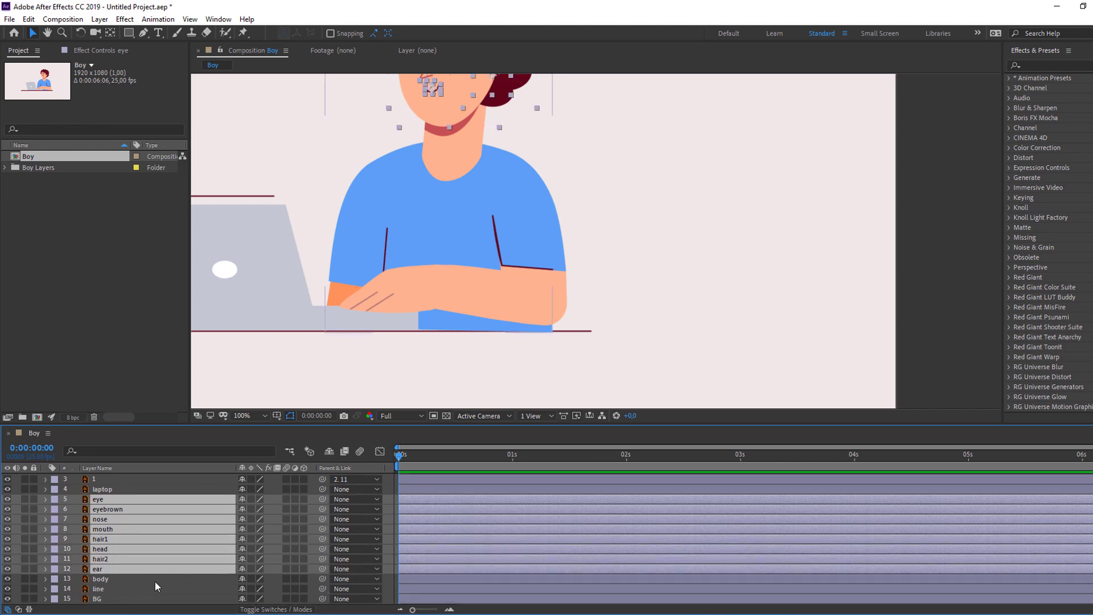
click(7, 500)
click(7, 500)
scroll(366, 378, down, 2)
Pre-compose the selected layers into a new composition named HEAD.
right_click(107, 516)
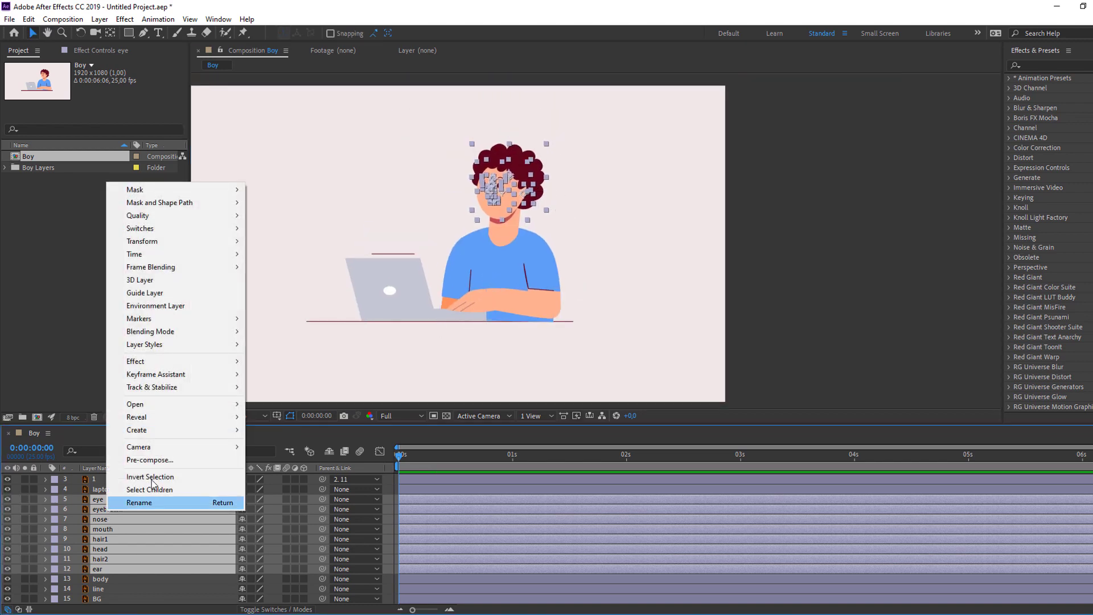
click(144, 461)
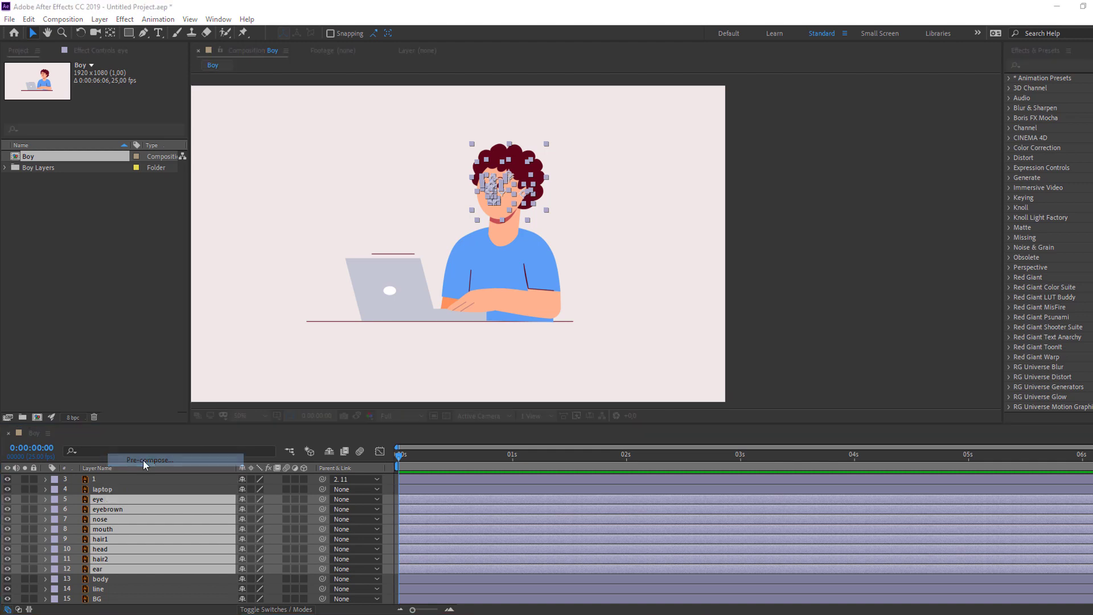
text(HEAD)
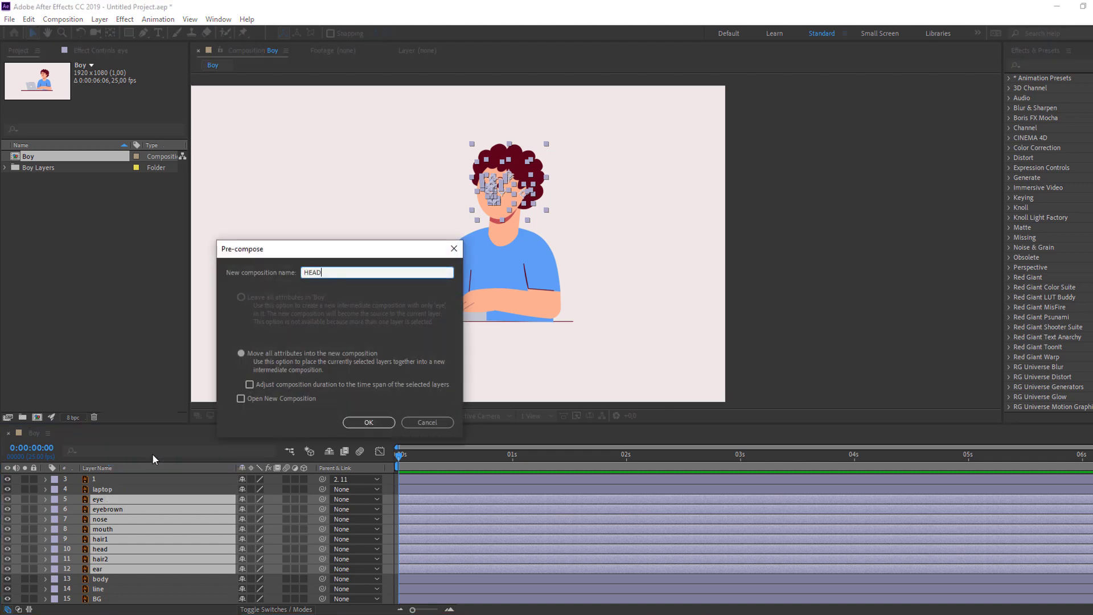
click(360, 421)
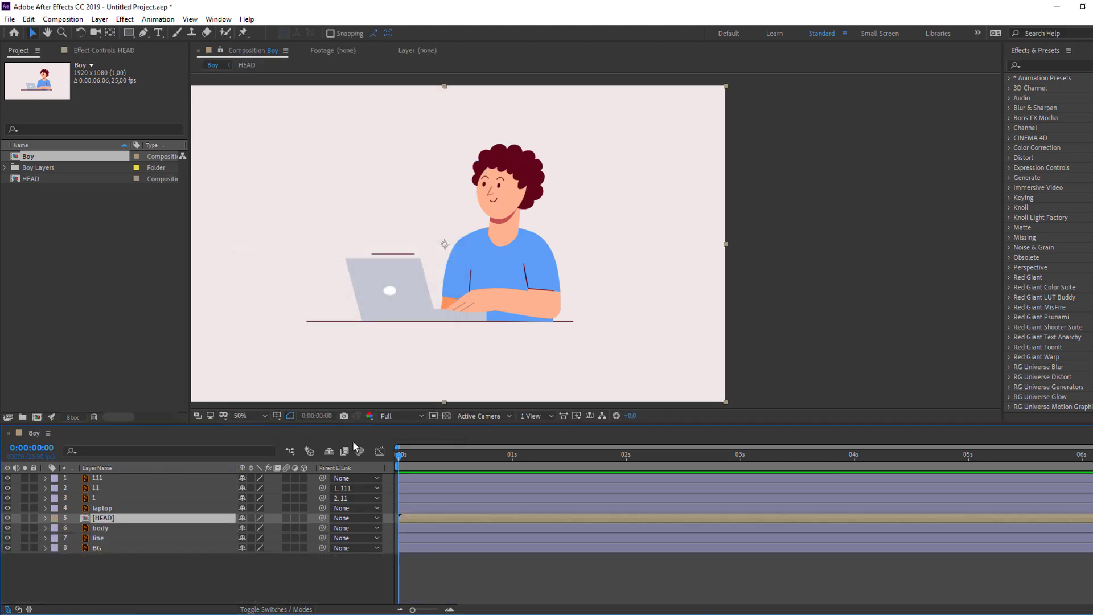
Inside HEAD, draw a Region of Interest tightly around the head.
double_click(103, 519)
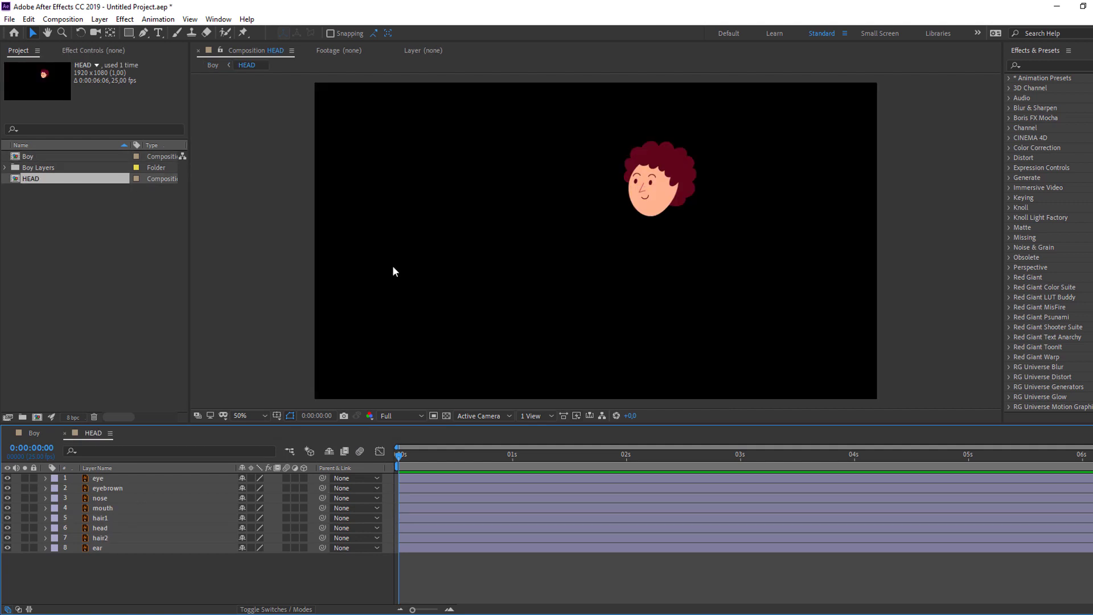
scroll(606, 213, down, 2)
scroll(675, 217, up, 4)
drag(644, 251, 489, 256)
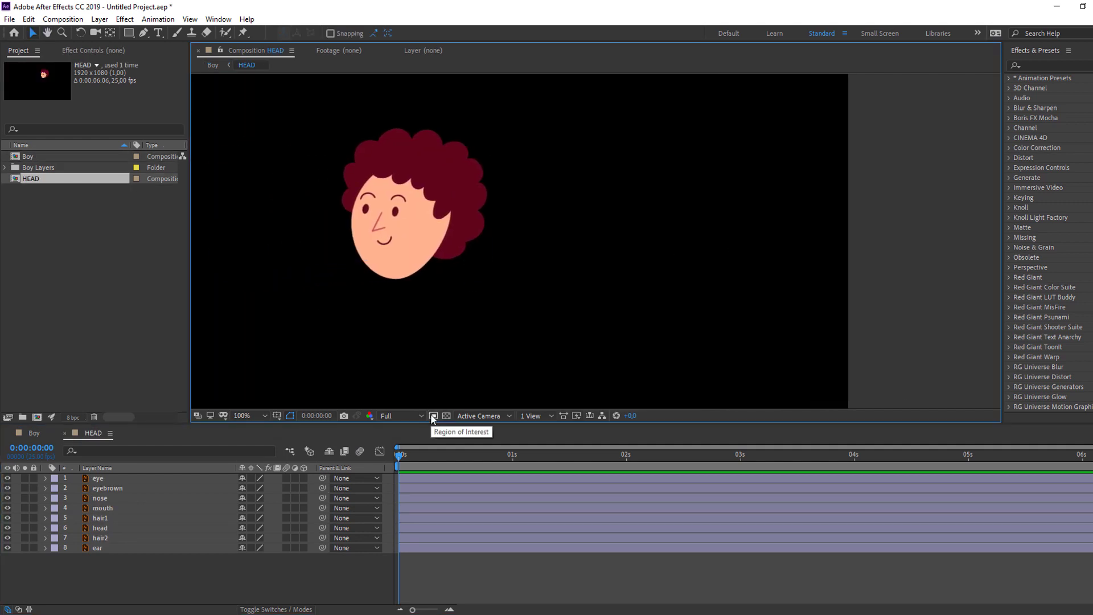
click(434, 416)
drag(326, 100, 500, 290)
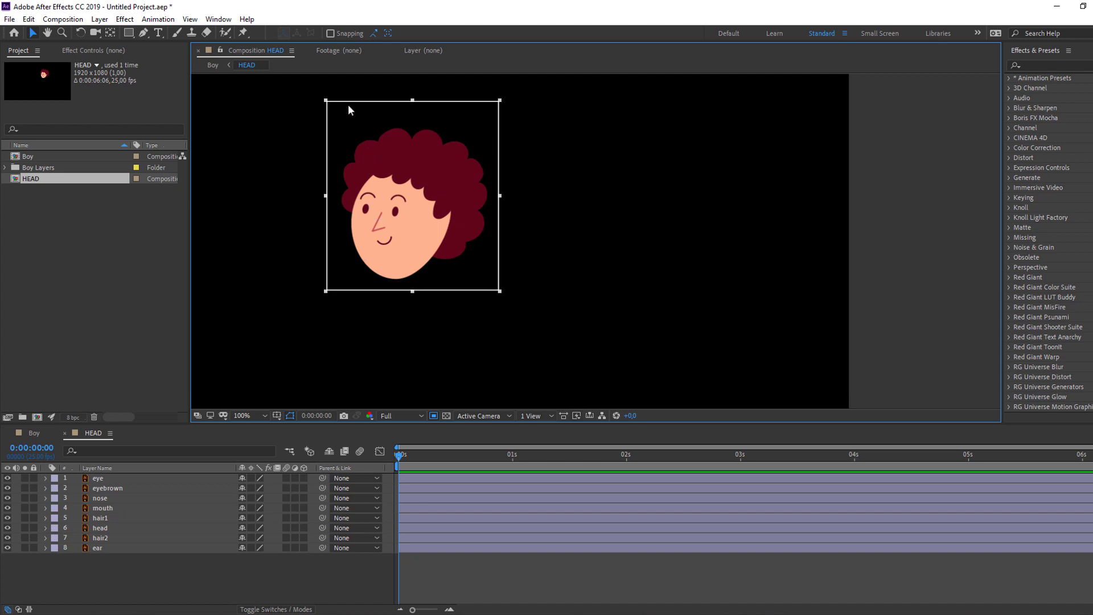
drag(327, 101, 331, 102)
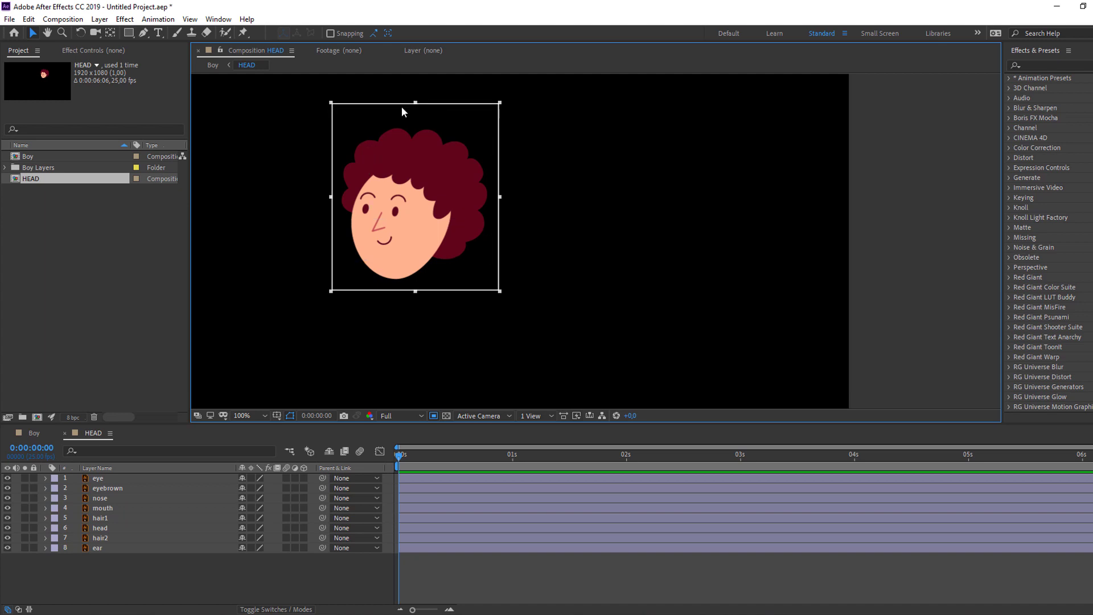
drag(414, 102, 415, 113)
Crop the HEAD composition to the region at 282x297 and return to Boy.
click(63, 19)
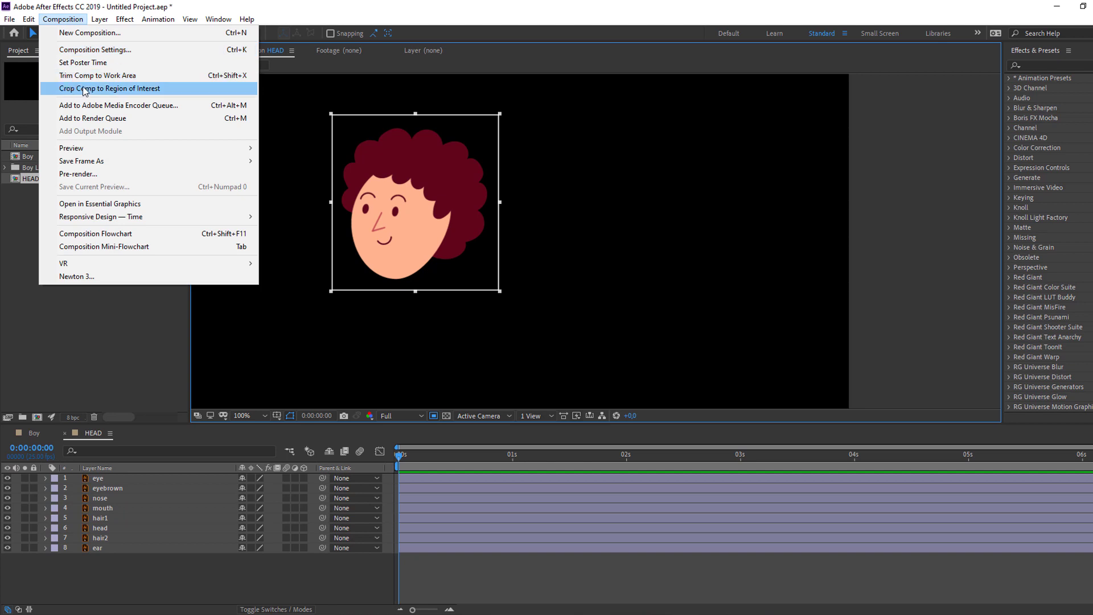
click(140, 90)
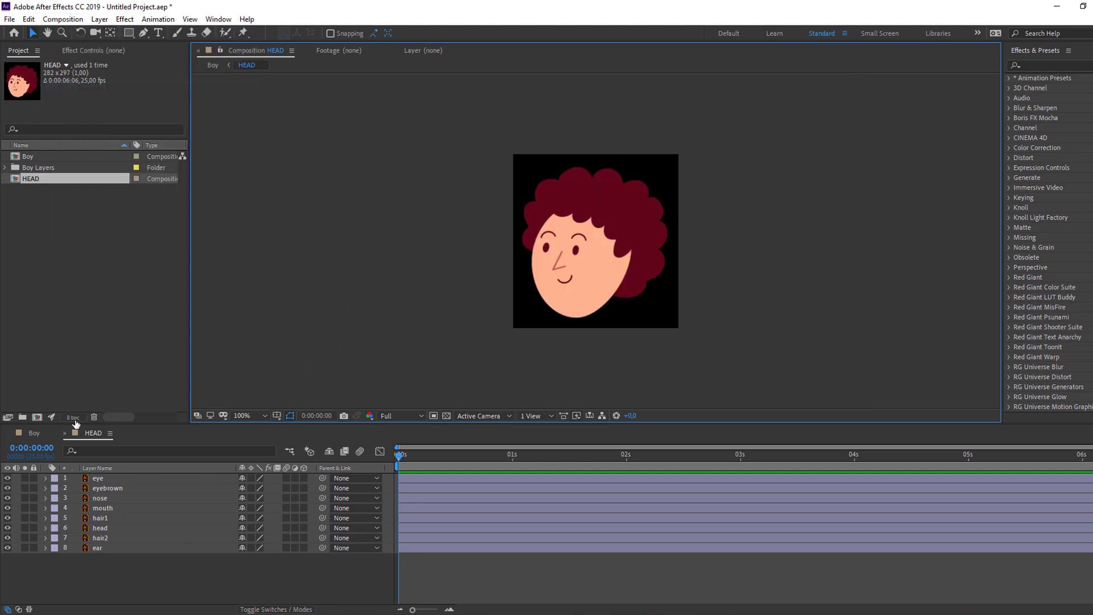
click(35, 433)
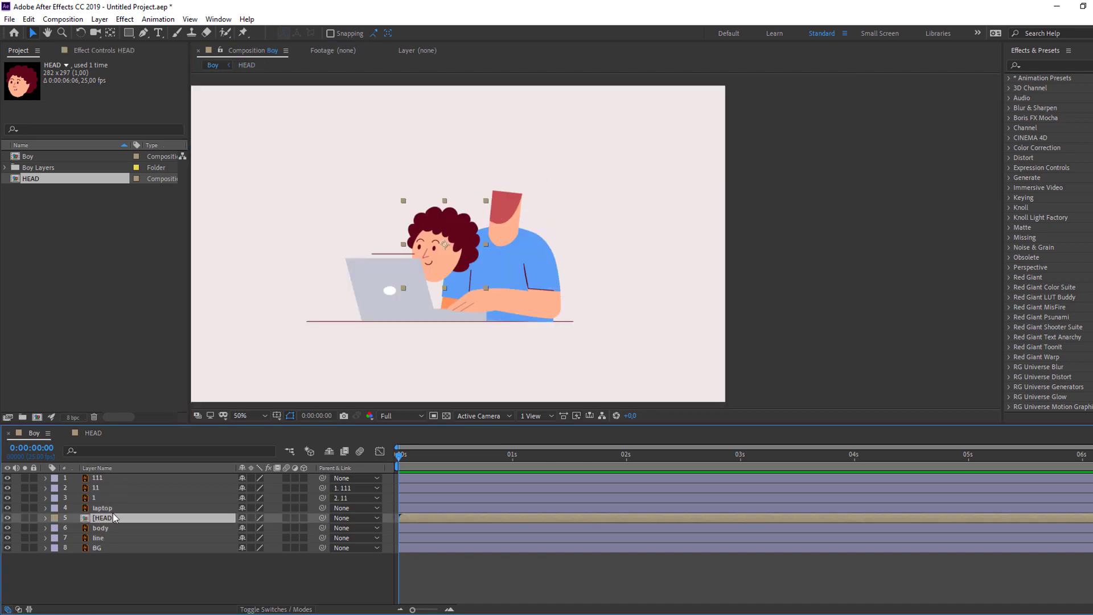
Place HEAD back on the neck and move its anchor point down to the neck.
drag(436, 257, 505, 198)
scroll(506, 205, up, 2)
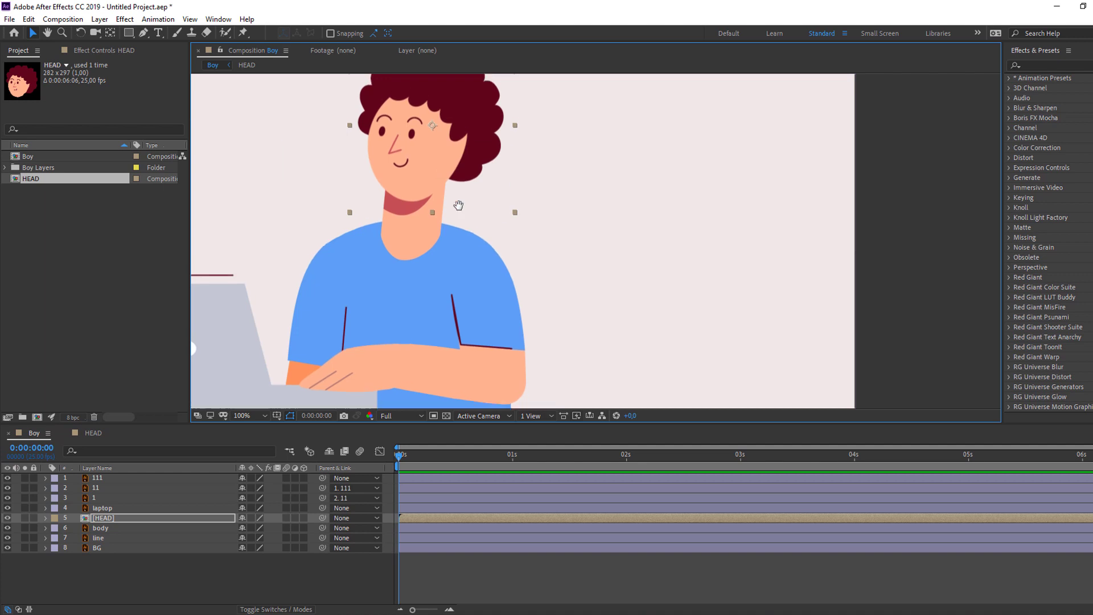
click(111, 33)
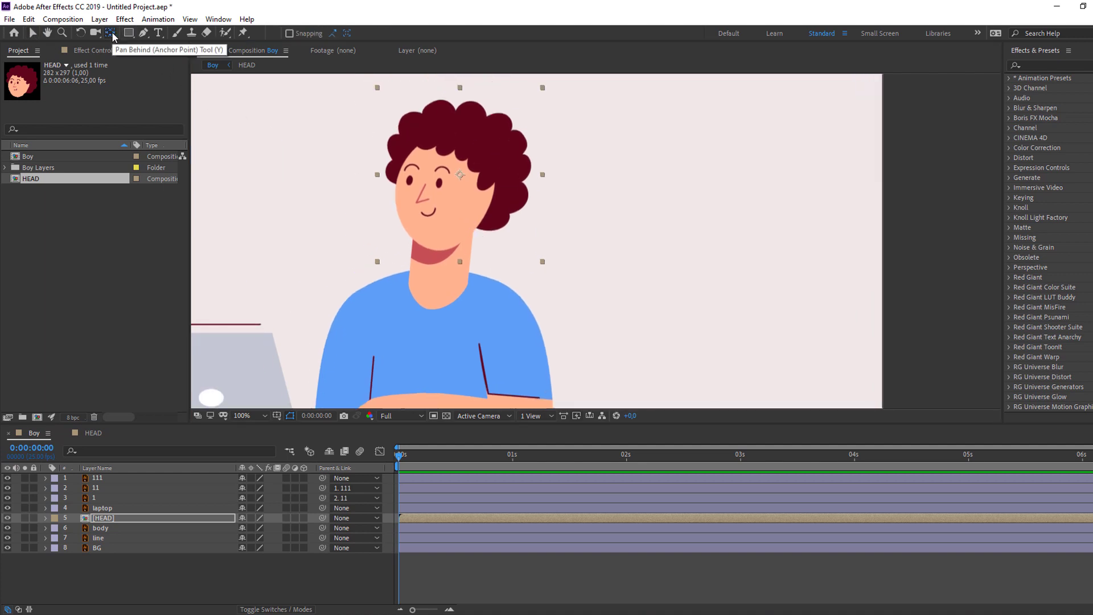
drag(461, 177, 432, 251)
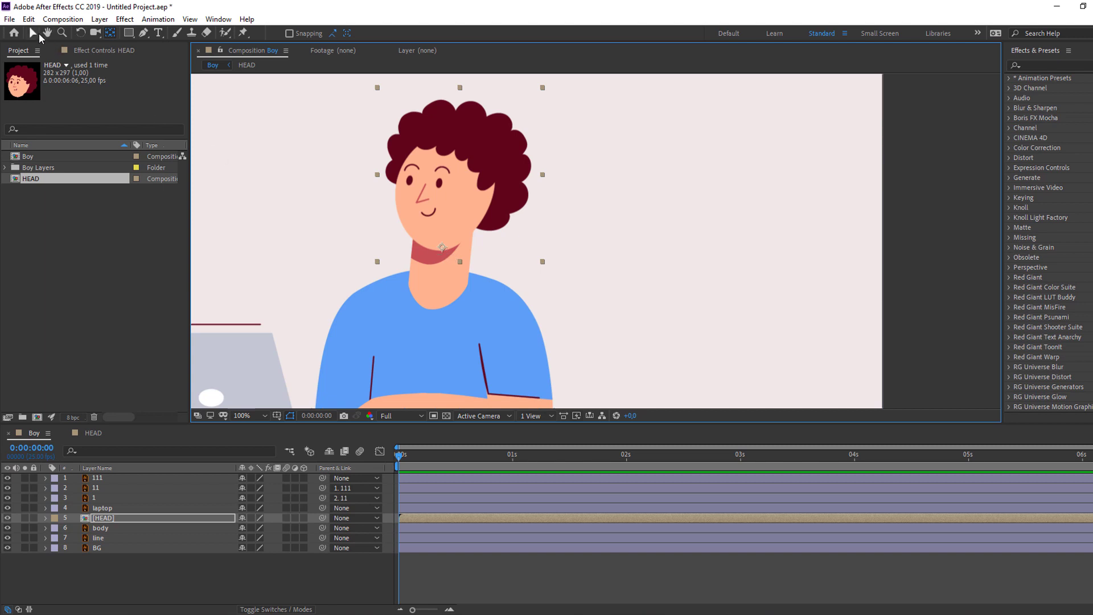
click(37, 34)
Solo the body layer, move its anchor point to the bottom edge, then unsolo it.
click(100, 528)
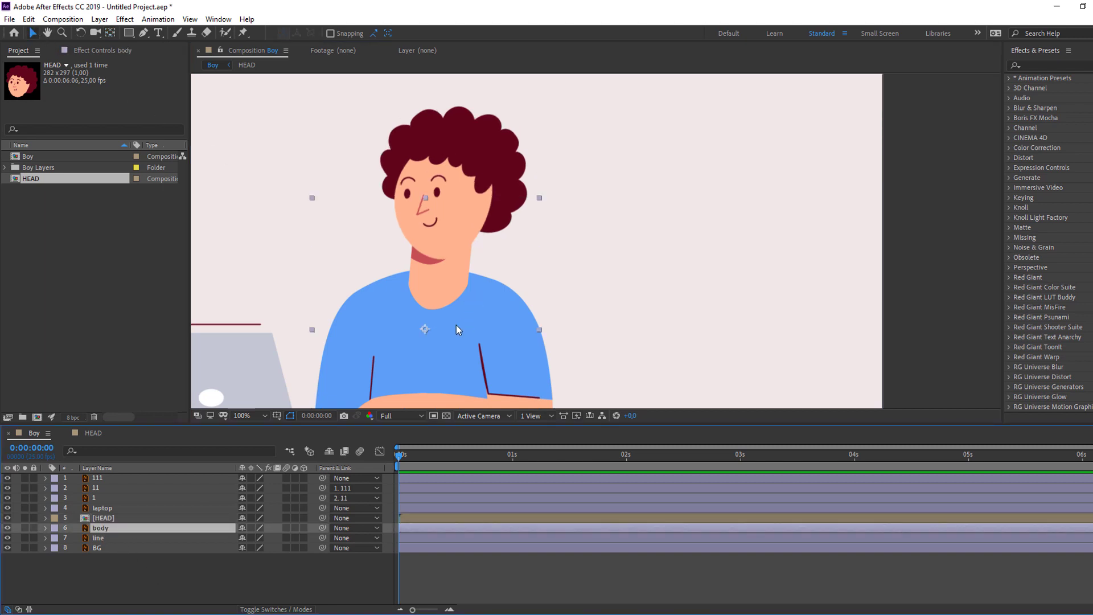
drag(459, 329, 456, 209)
click(25, 528)
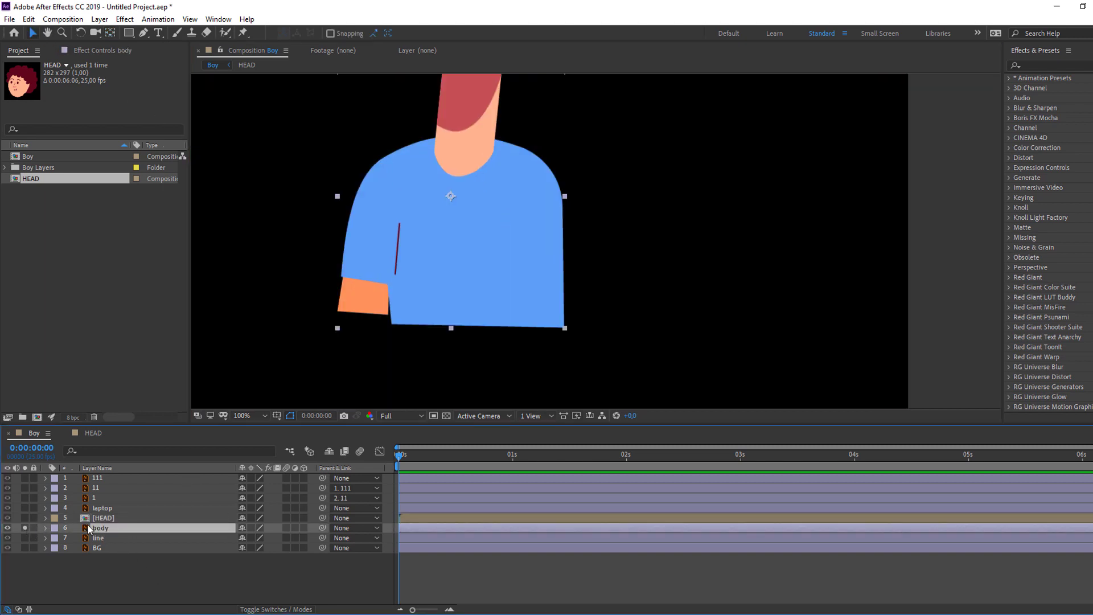
click(108, 35)
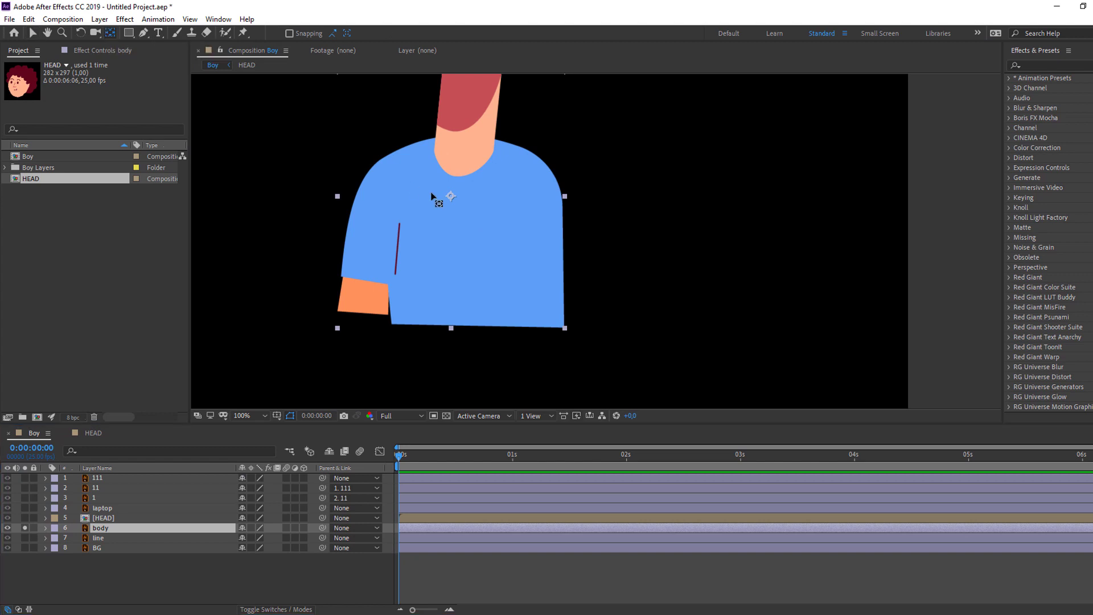
drag(467, 262, 468, 323)
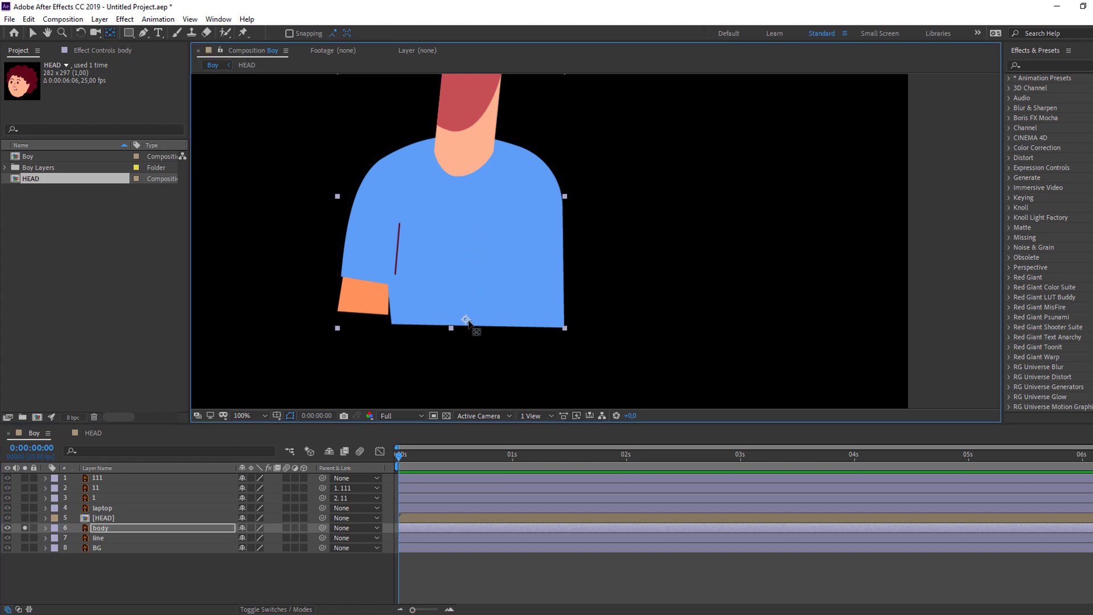
click(34, 33)
click(26, 528)
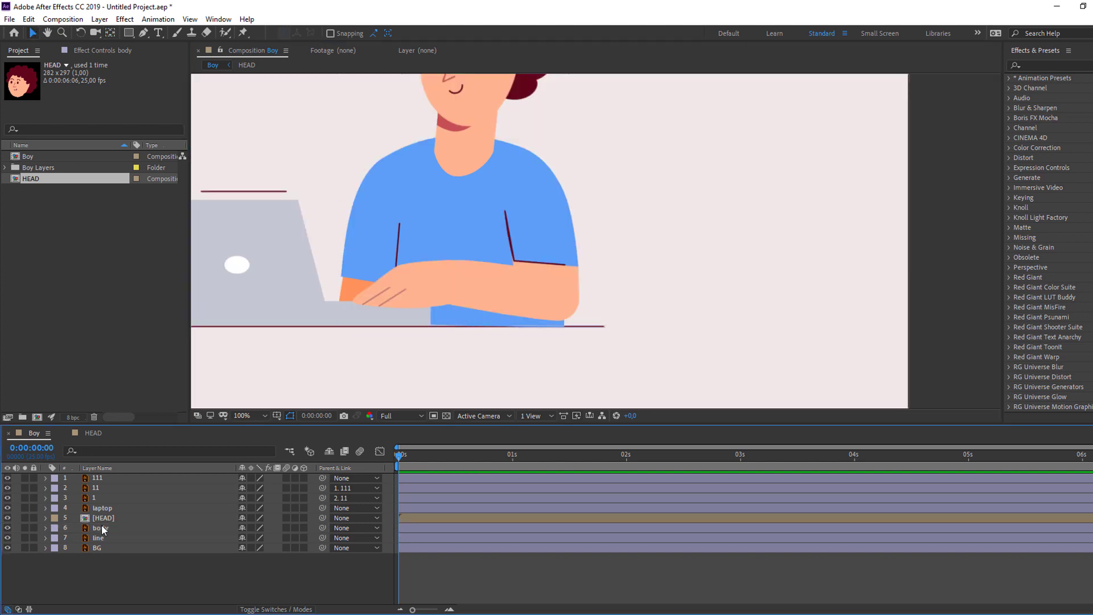
key(comma)
key(comma)
click(219, 19)
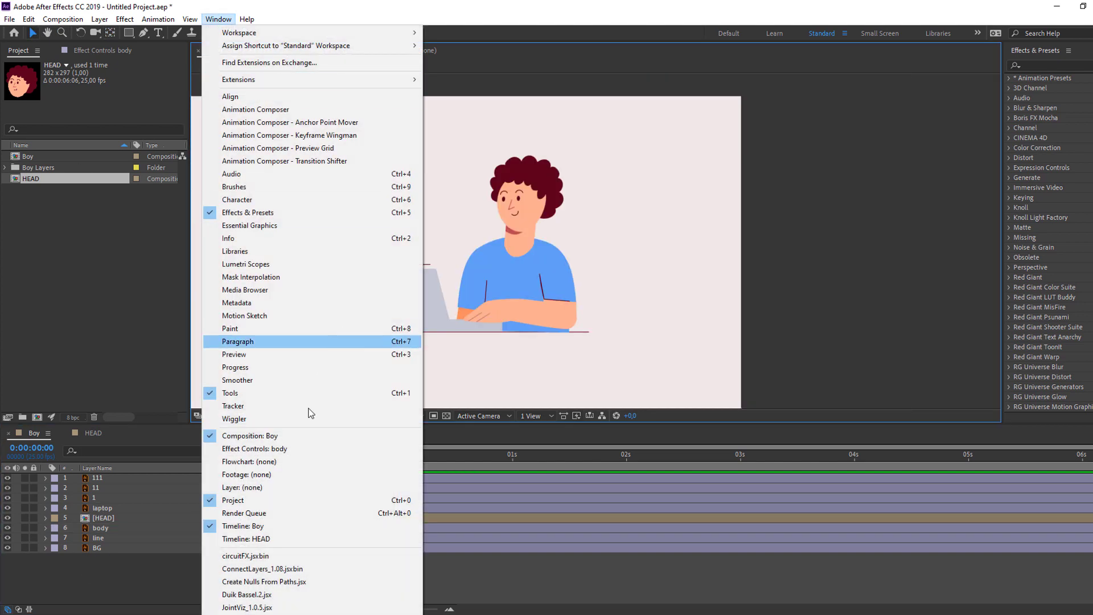
Rig arm layers 111, 11 and 1 with Duik Bassel.2 Auto-rig & IK, then close Duik.
click(246, 594)
drag(814, 245, 774, 129)
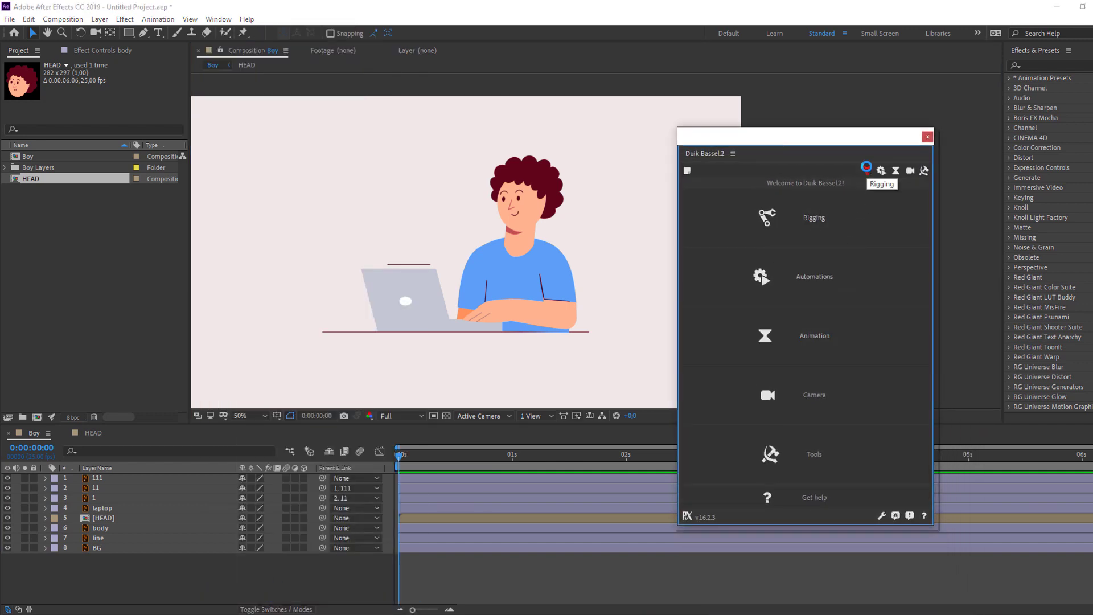
click(866, 171)
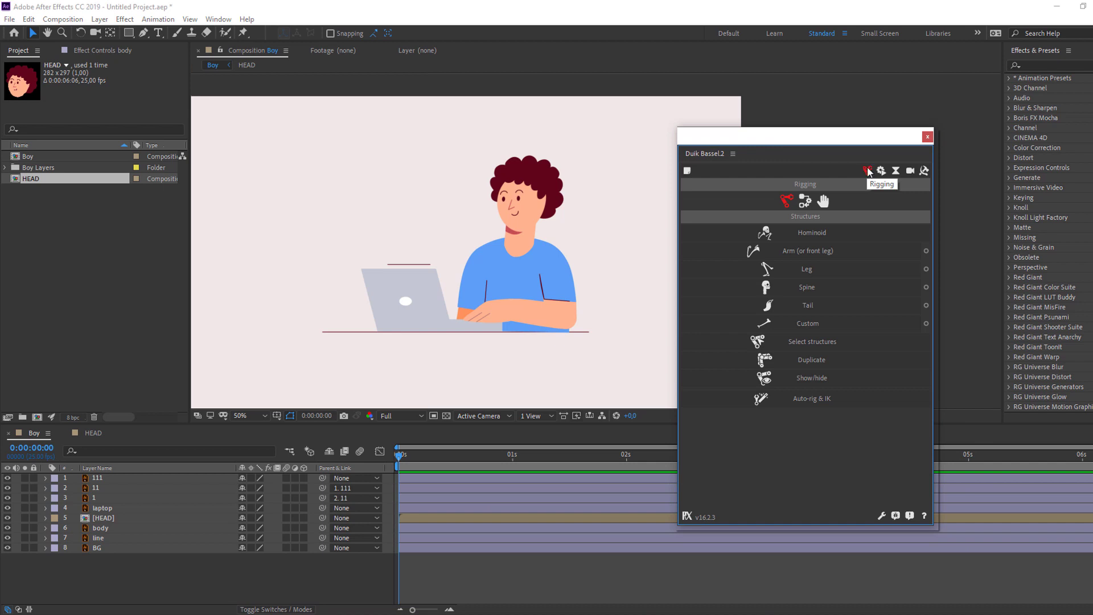
click(96, 498)
shift+click(98, 478)
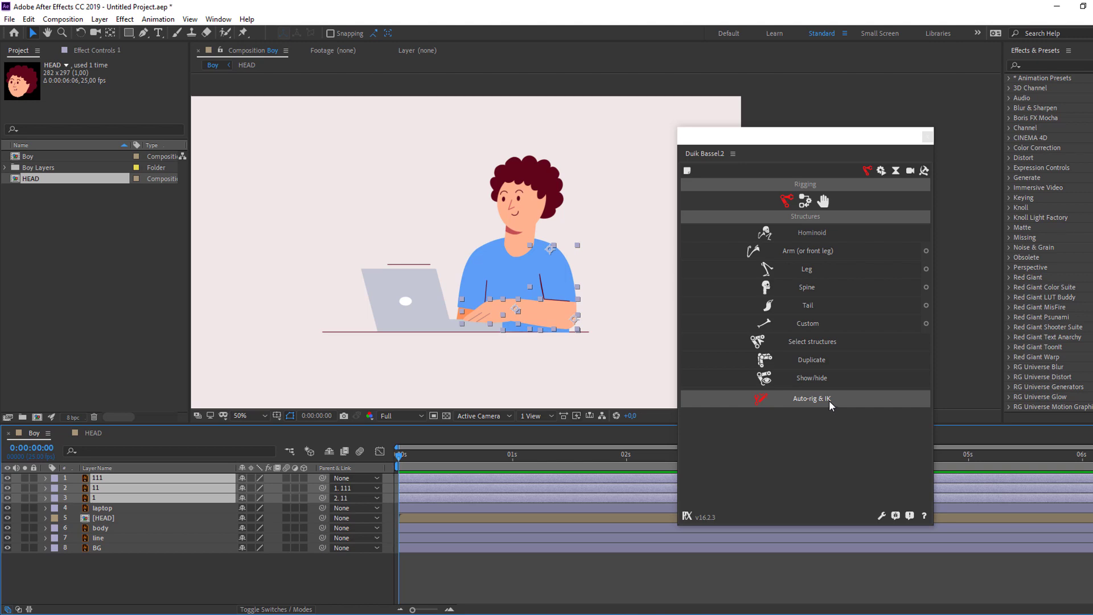
click(813, 399)
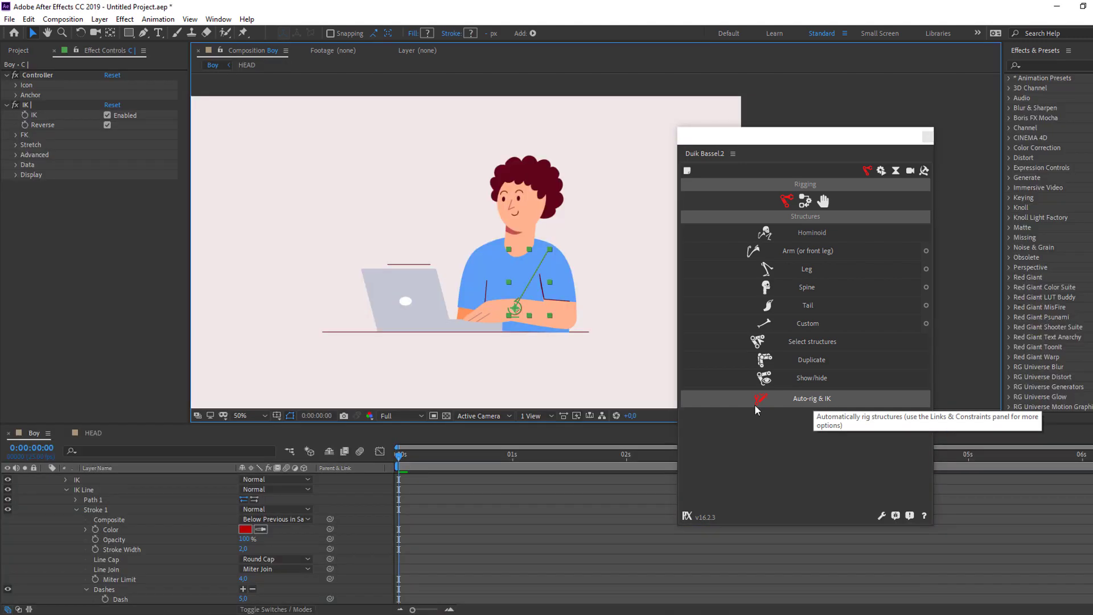
scroll(188, 511, up, 2)
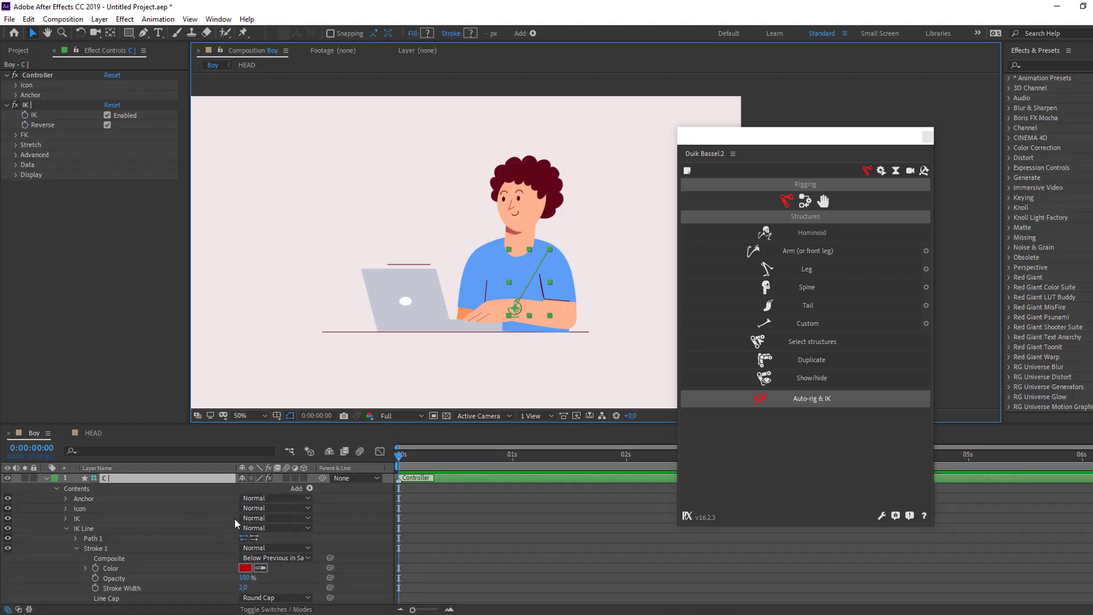
click(927, 136)
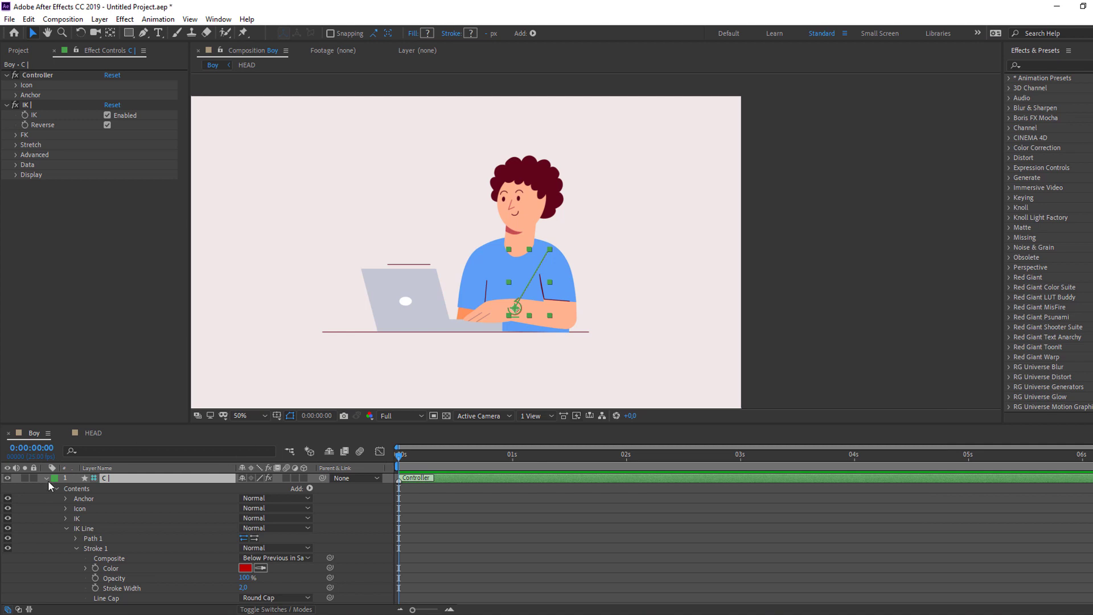
Keyframe controller C's Position at frame 0 and raise the hand at frame 10.
click(47, 478)
scroll(407, 344, up, 2)
mouse_move(454, 316)
mouse_down()
mouse_move(465, 323)
mouse_move(435, 298)
mouse_move(481, 341)
mouse_move(457, 303)
mouse_move(445, 320)
mouse_move(461, 309)
mouse_up()
click(302, 521)
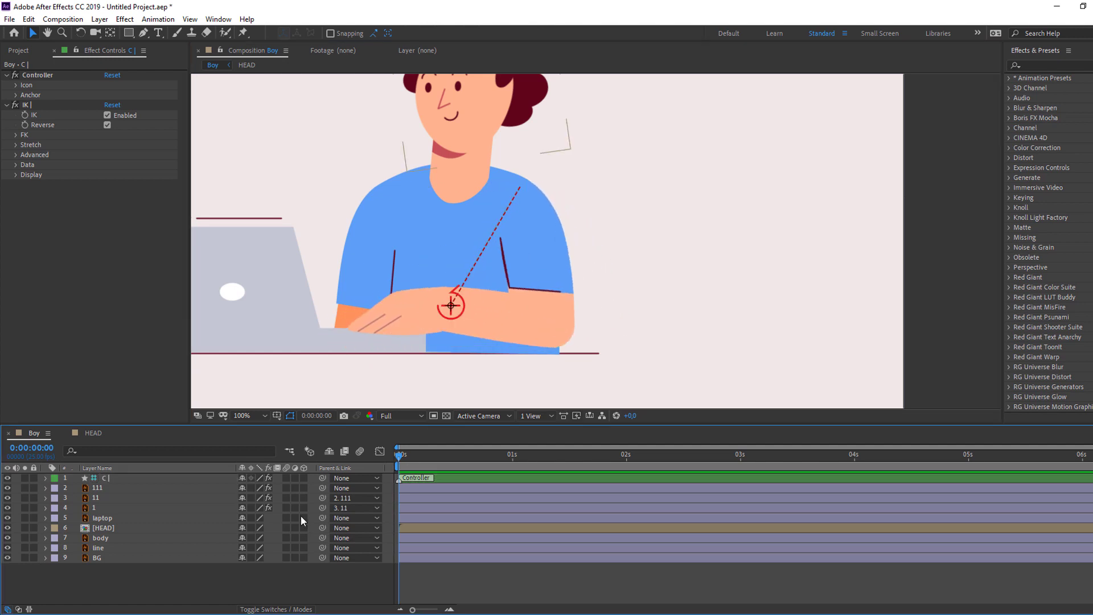
click(122, 481)
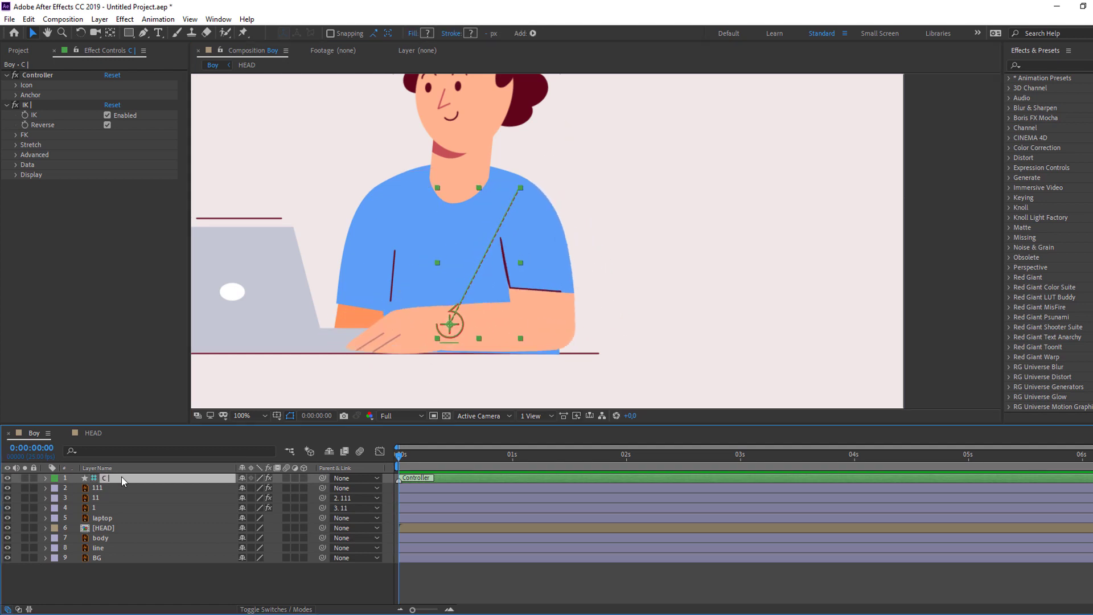
key(p)
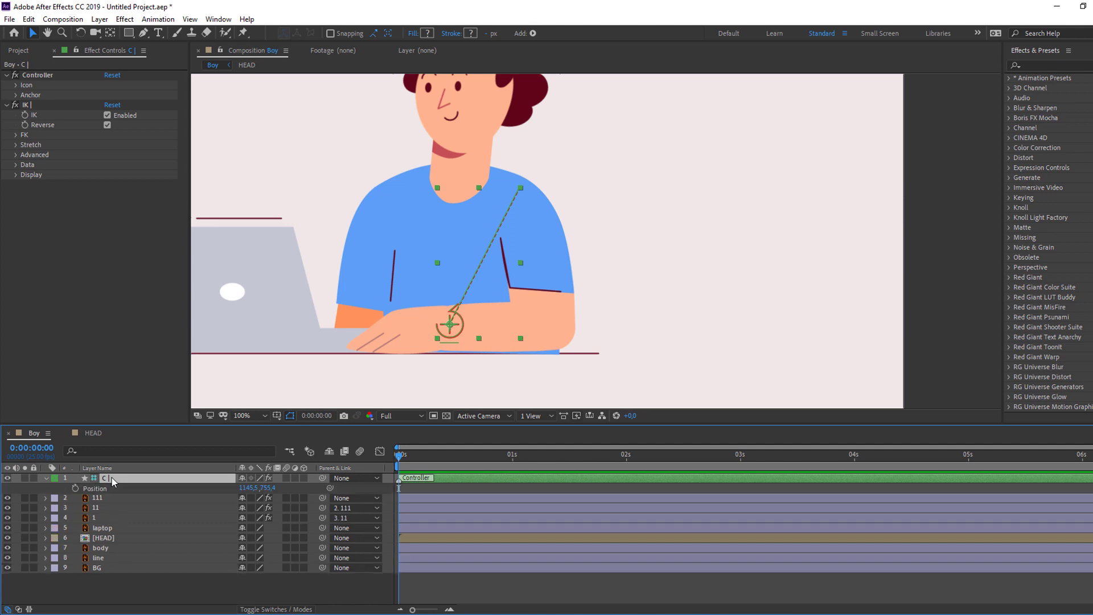
click(76, 488)
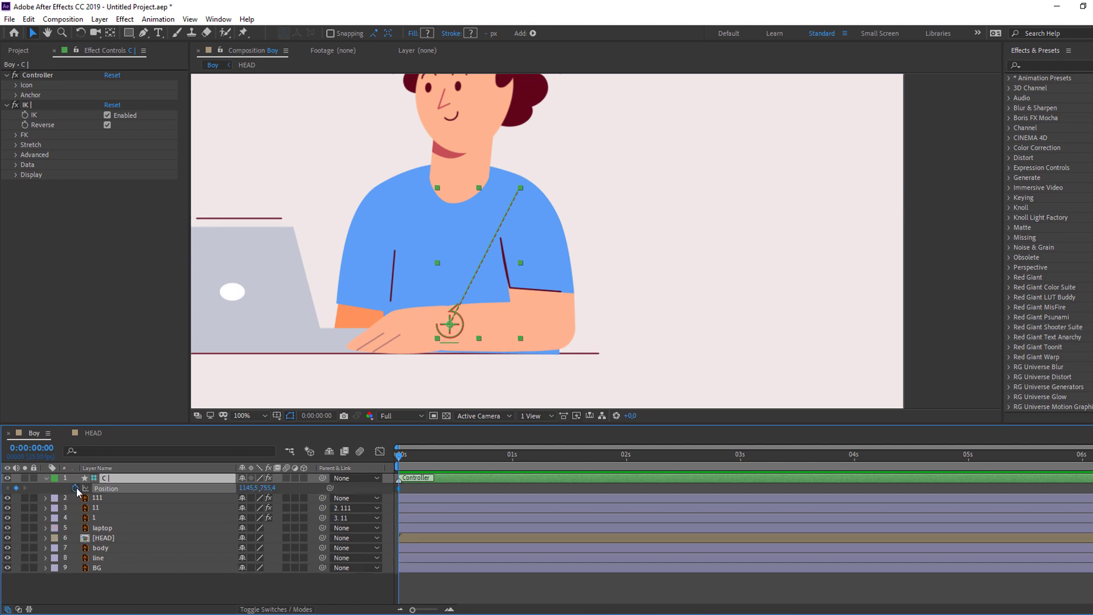
key(shift+Page_Down)
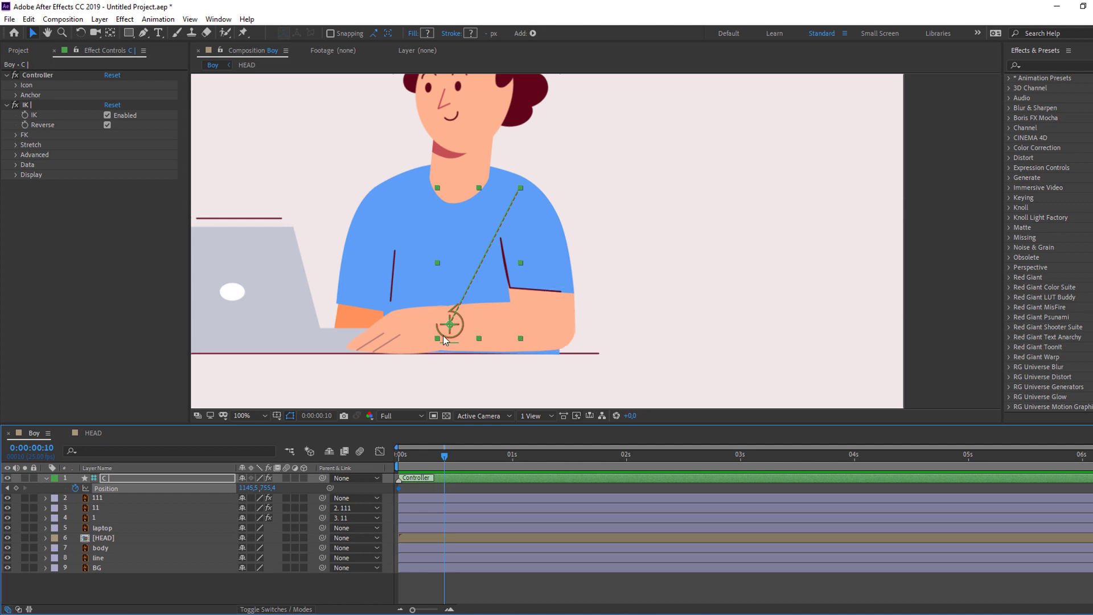
drag(449, 337, 435, 306)
drag(444, 454, 296, 473)
Add Rotation keyframes: hand at 30° at 10f, back to 2°, and a new pose at 1:10.
key(shift+r)
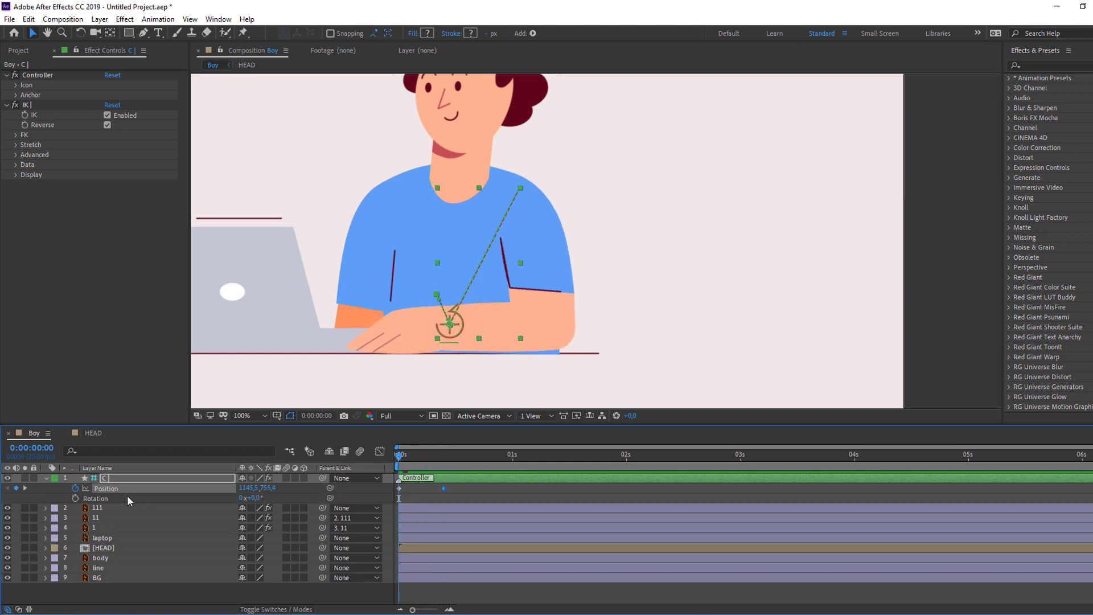
click(76, 499)
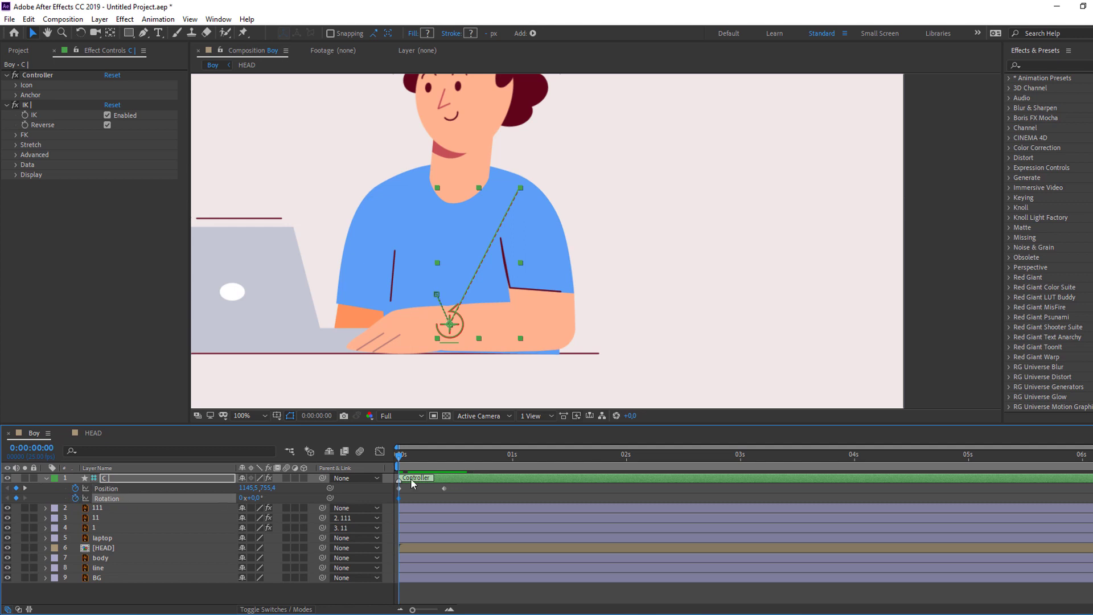
drag(407, 459, 445, 461)
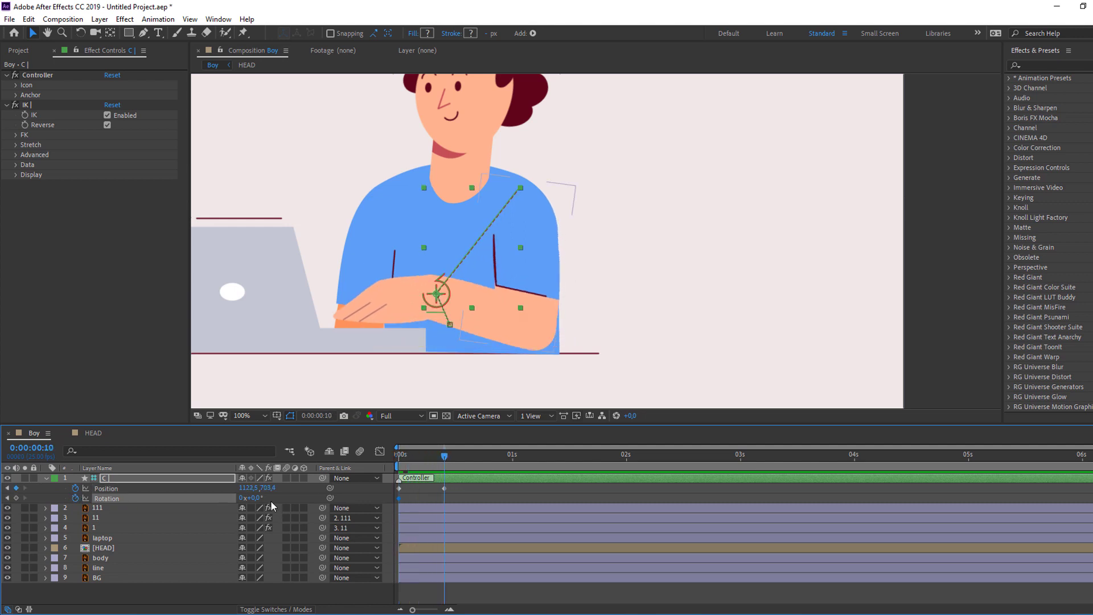
drag(253, 498, 268, 496)
drag(436, 457, 482, 484)
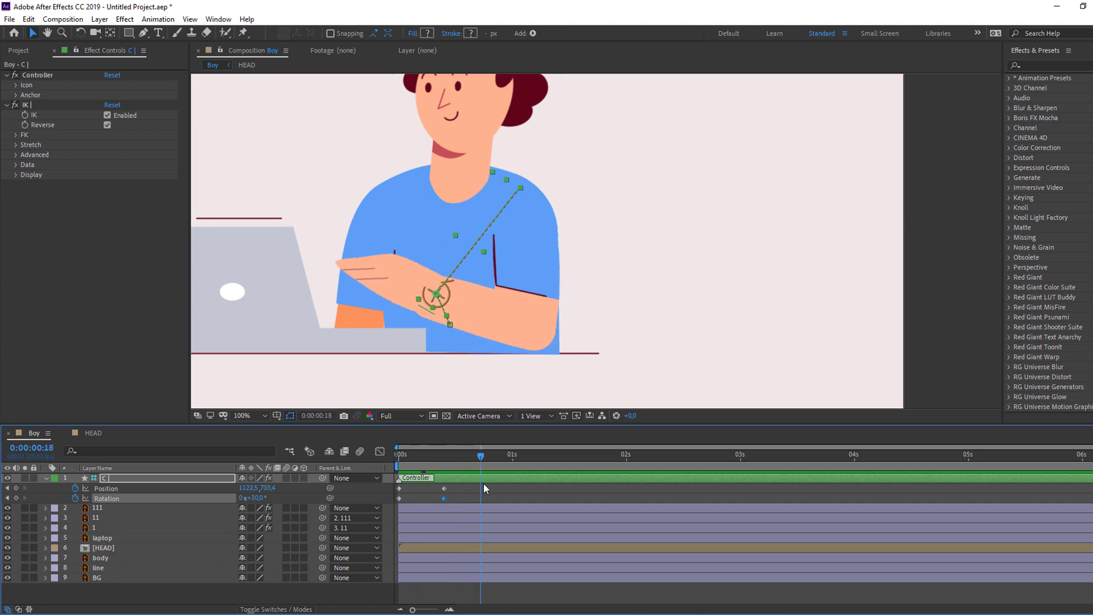
drag(257, 503, 278, 488)
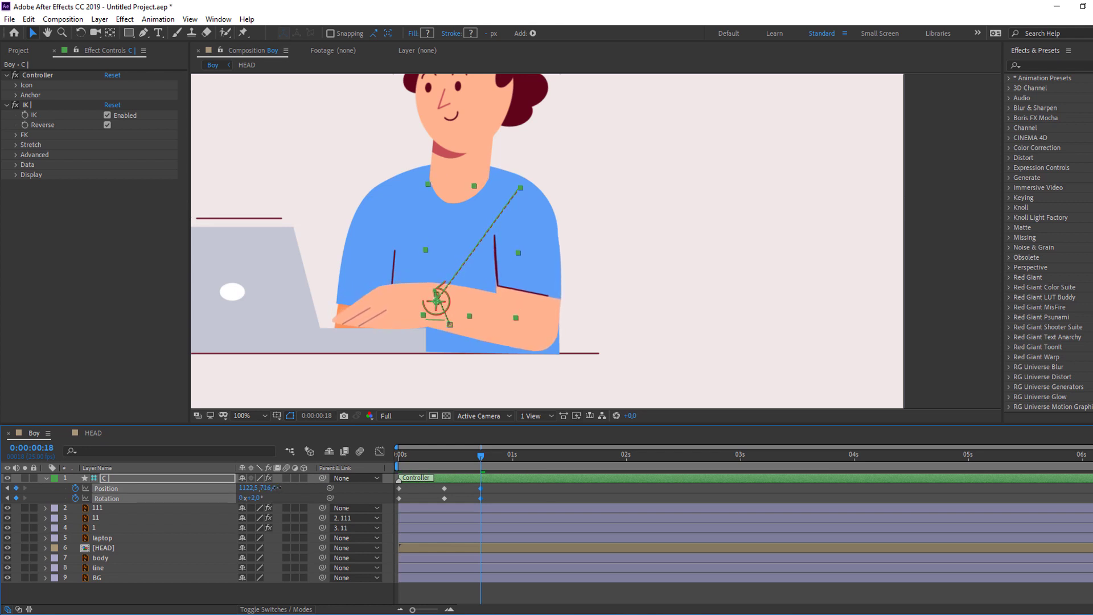
drag(439, 455, 518, 464)
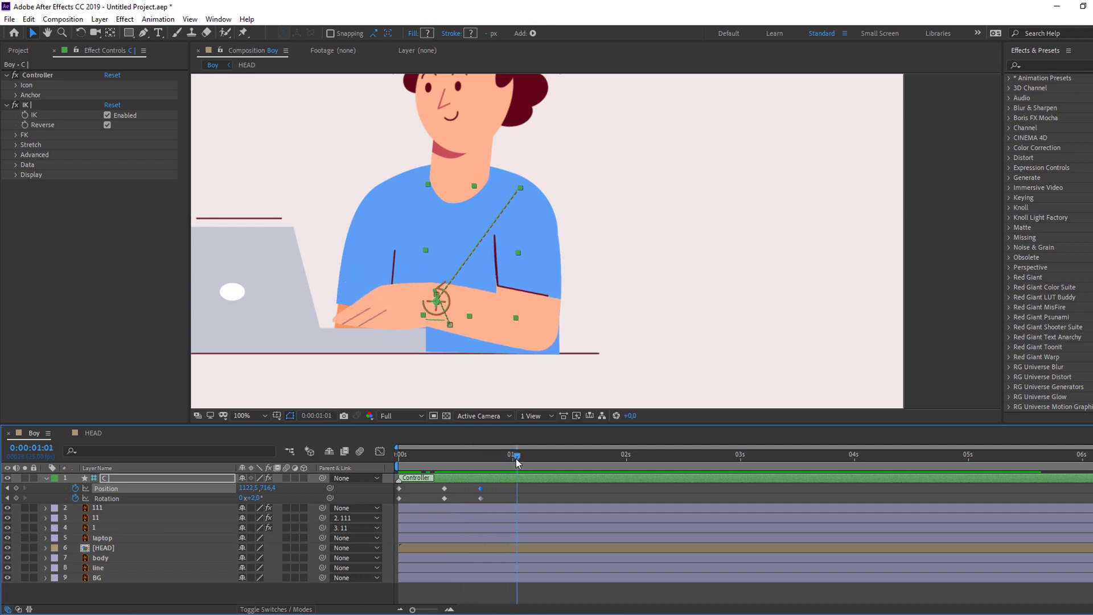
drag(268, 488, 532, 469)
click(542, 483)
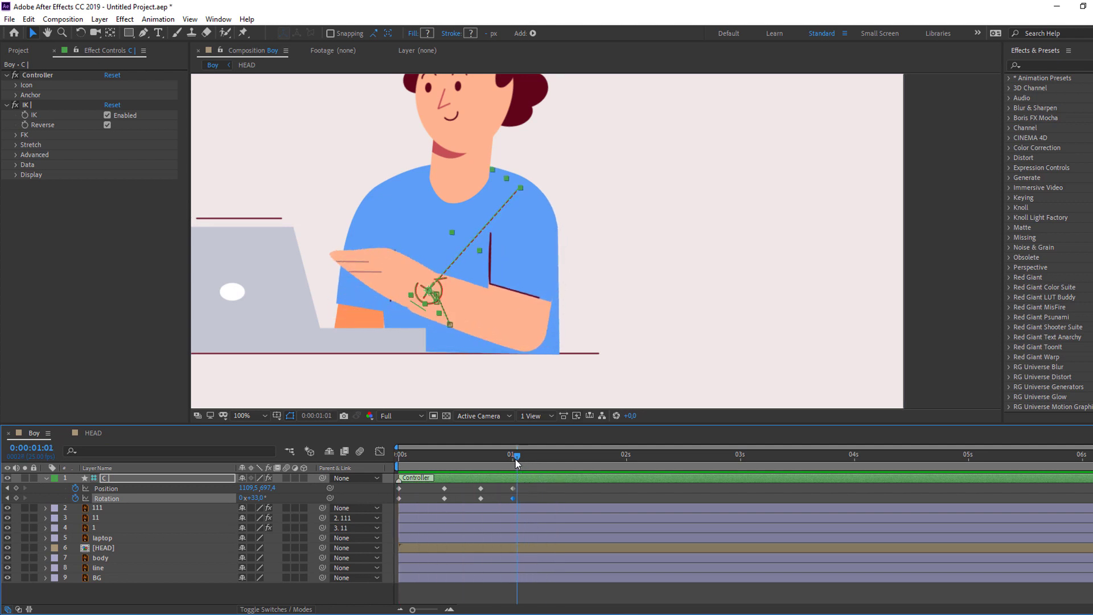
key(shift+Page_Down)
drag(249, 488, 302, 540)
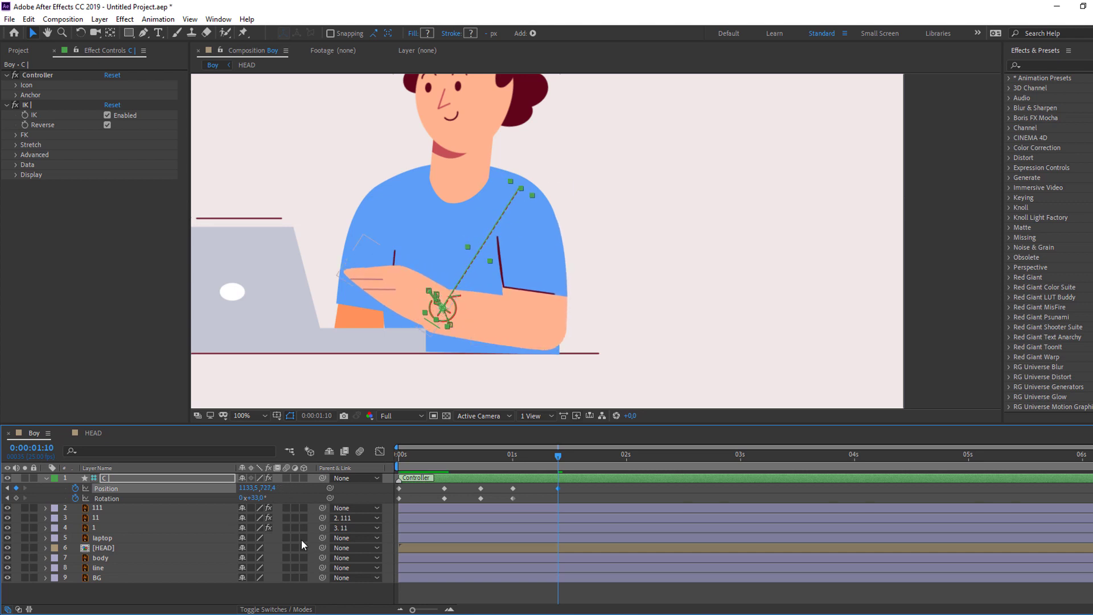
Copy the starting Position and Rotation to the end and set the work area end at 1:21.
click(399, 488)
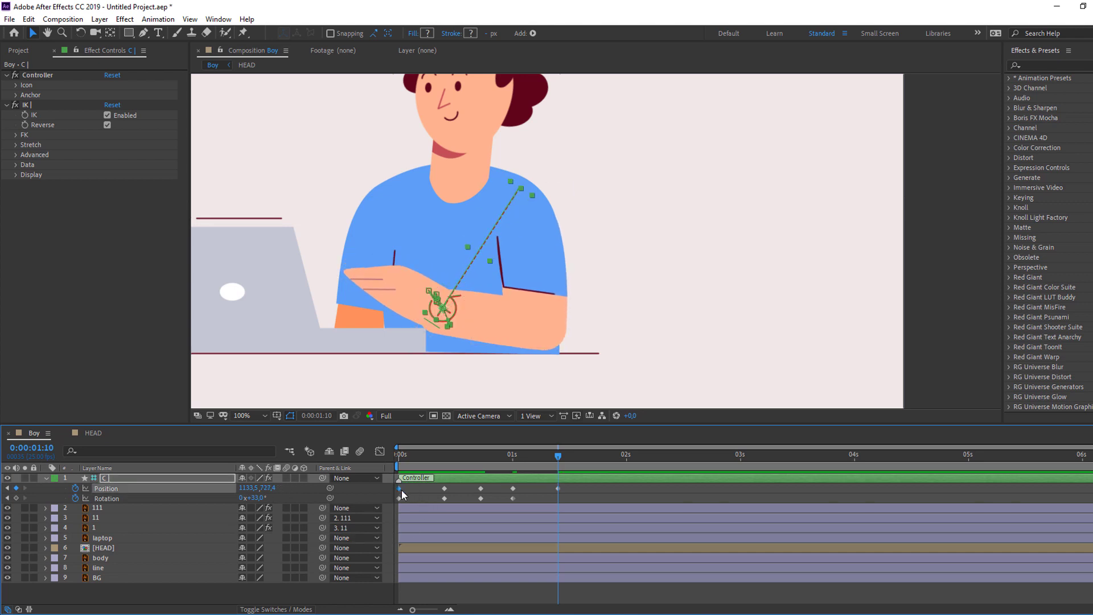
key(ctrl+v)
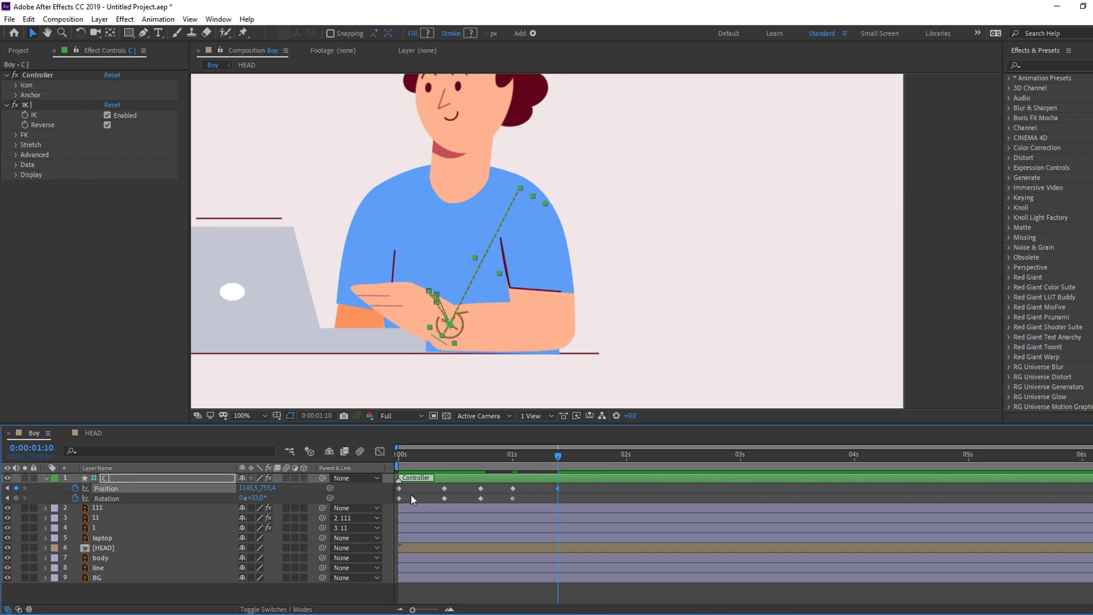
click(399, 498)
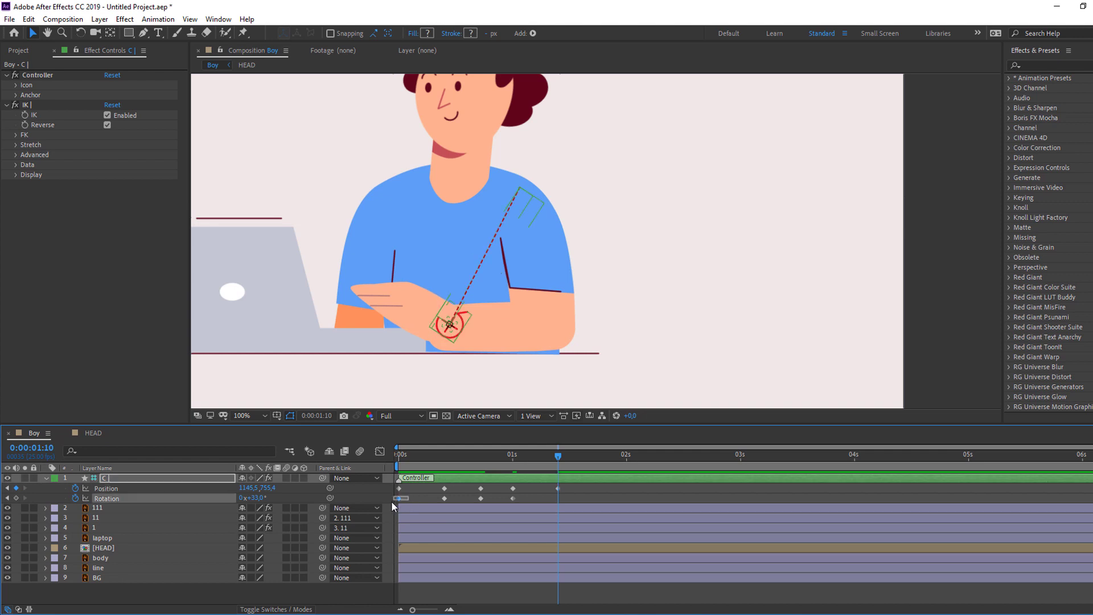
key(ctrl+v)
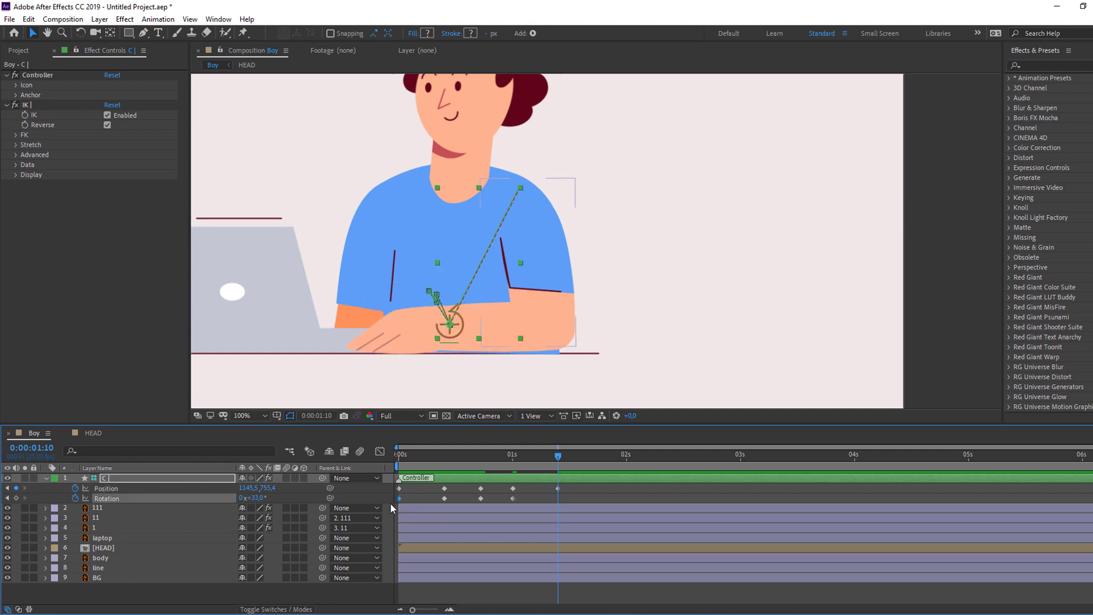
drag(558, 456, 610, 456)
key(n)
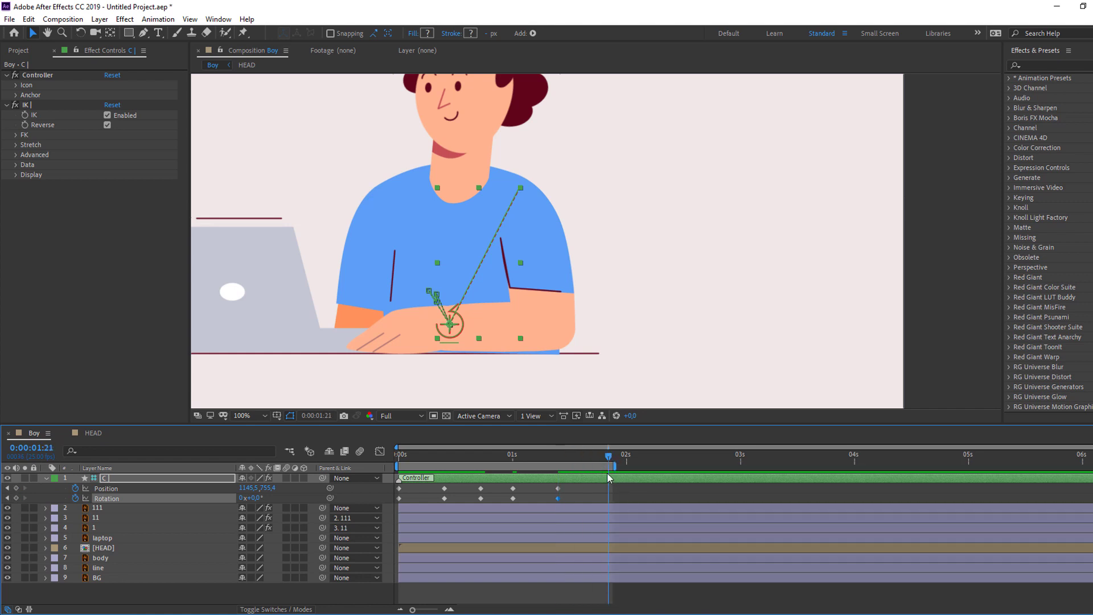
key(space)
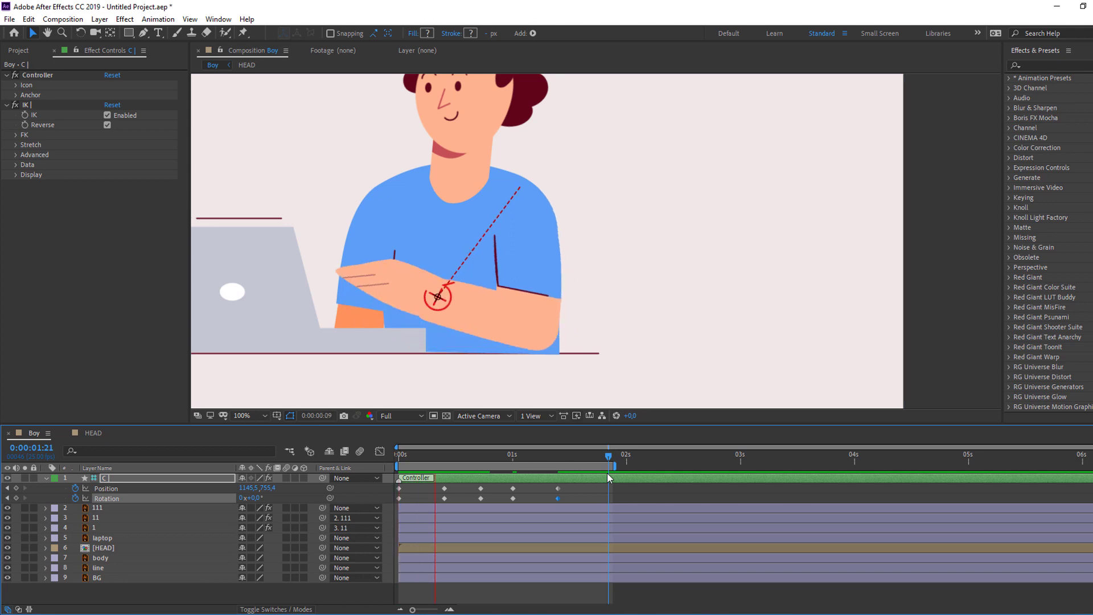
drag(572, 490, 407, 491)
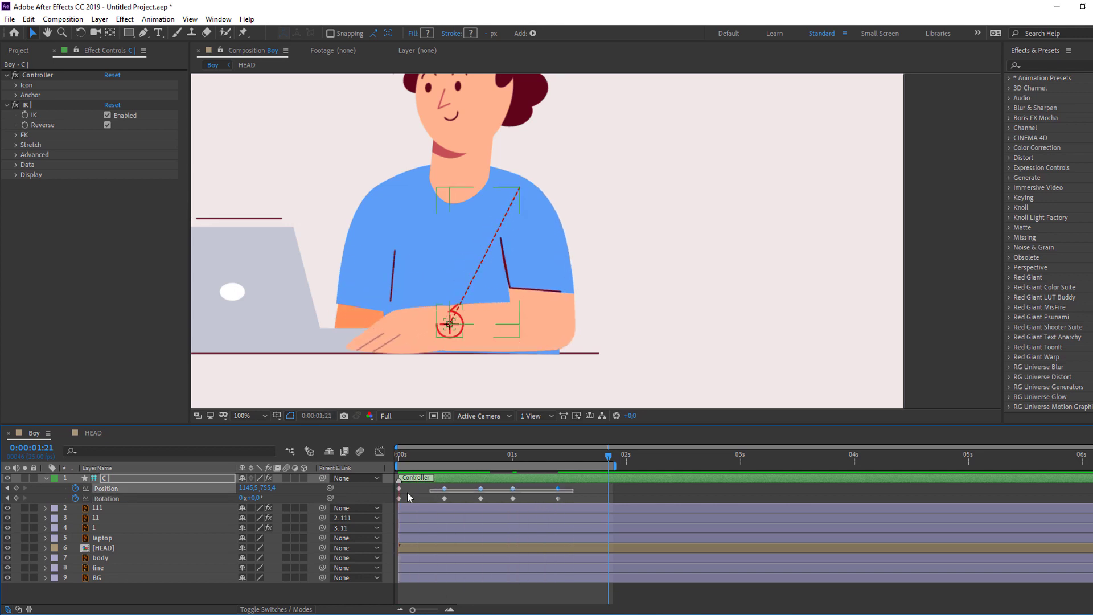
Apply Easy Ease to the controller's keyframes and preview the arm motion.
right_click(400, 498)
mouse_move(484, 490)
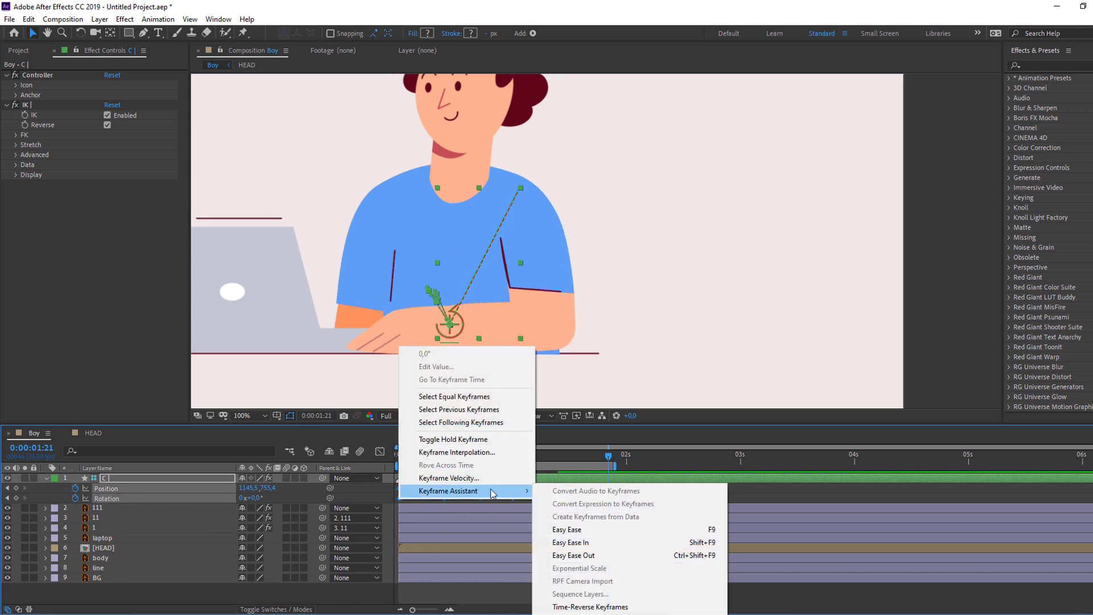
click(603, 529)
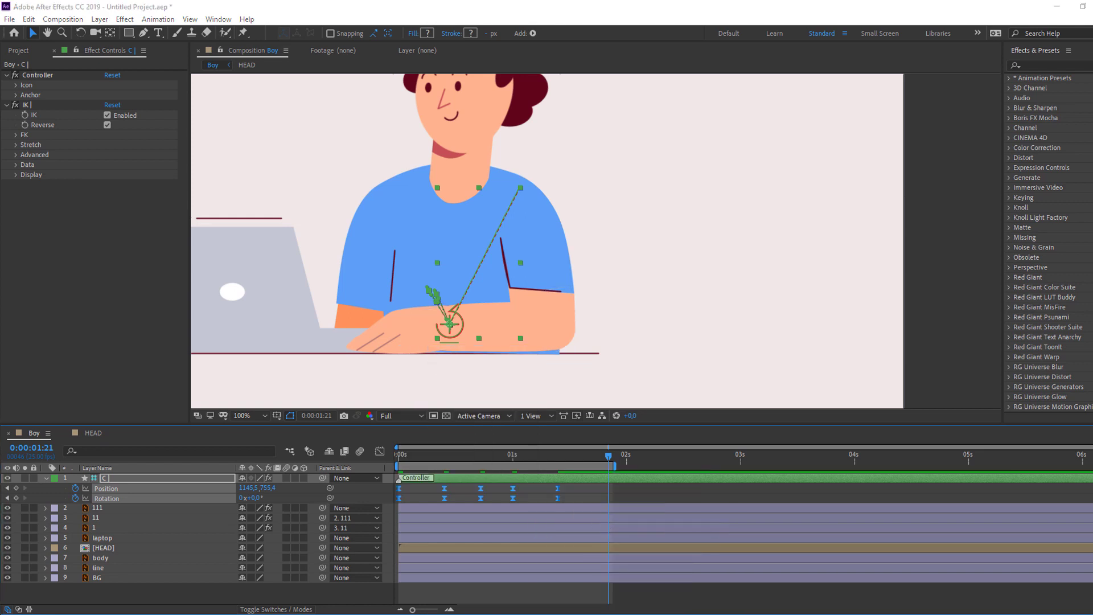
click(523, 490)
key(space)
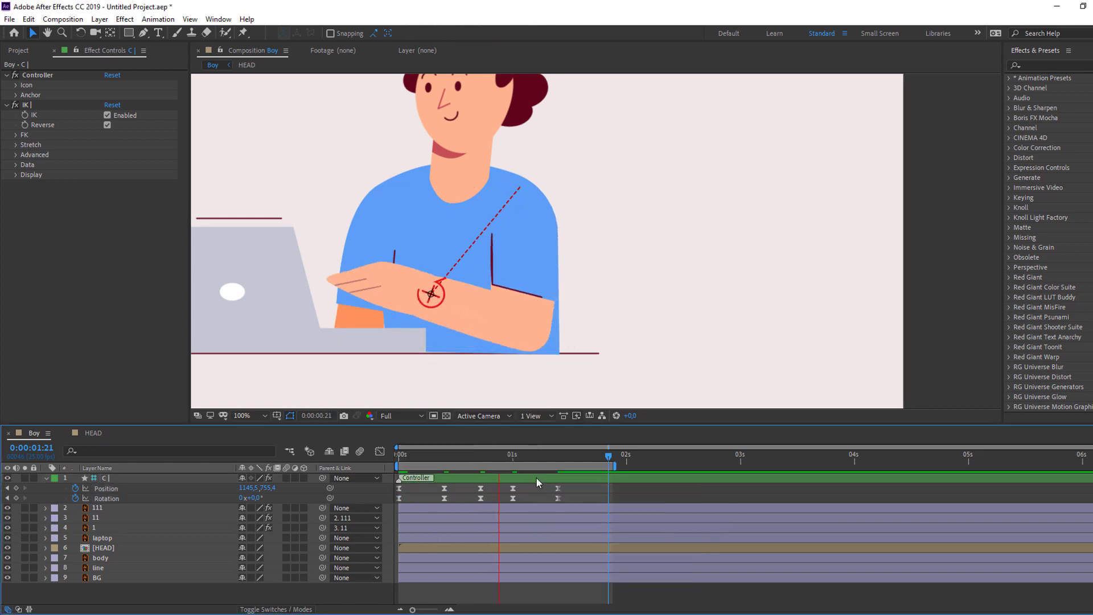
key(space)
click(567, 455)
Show all ten Position and Rotation keyframes in the Graph Editor and adjust the first ones.
click(574, 489)
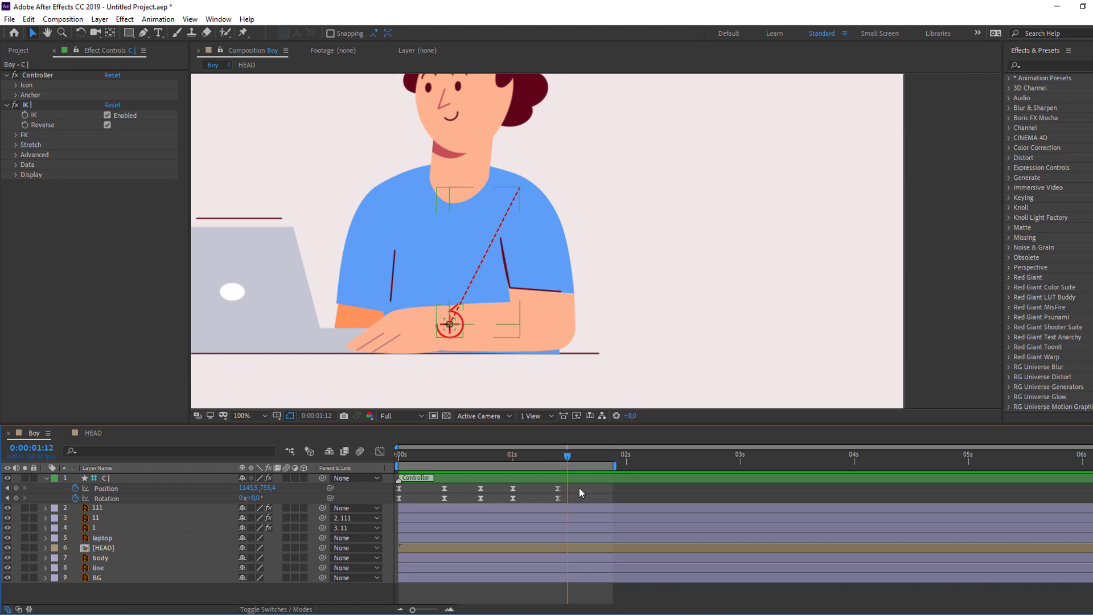
drag(573, 491, 430, 462)
click(382, 452)
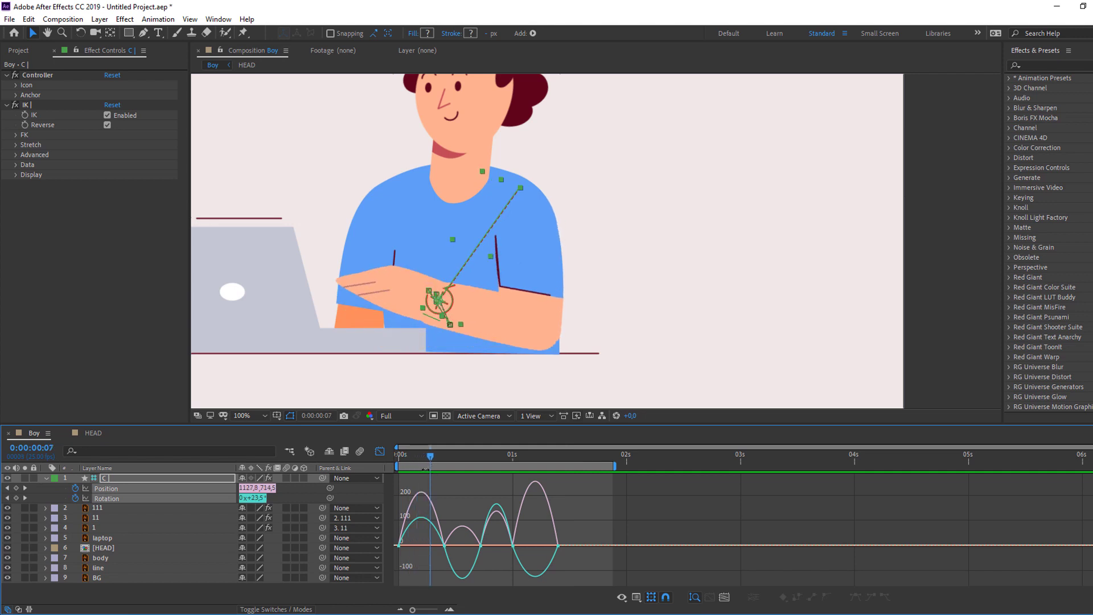
scroll(455, 535, up, 4)
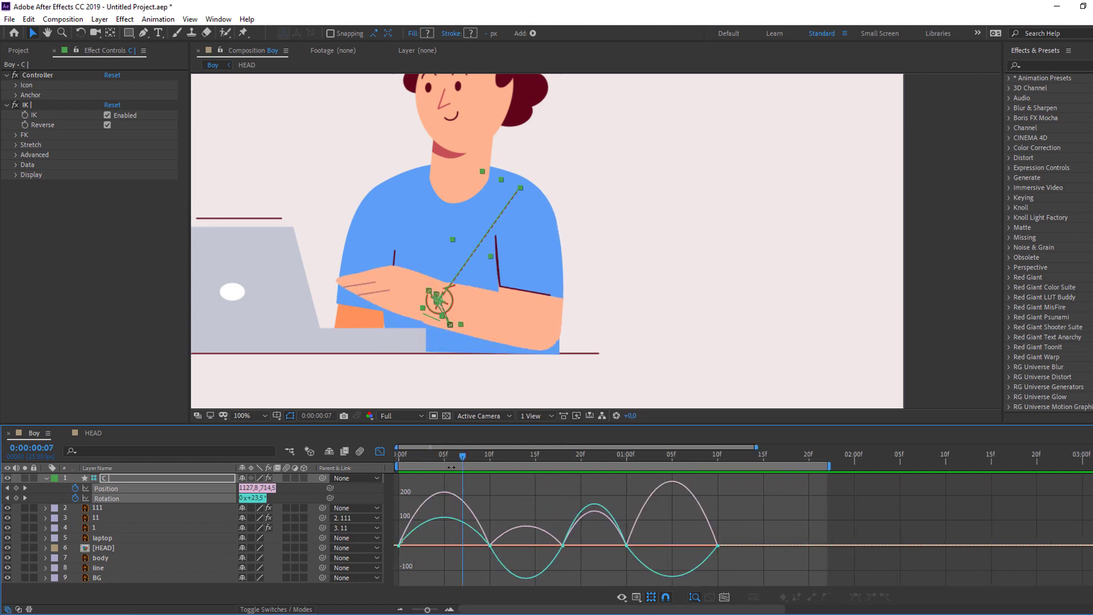
drag(402, 548, 431, 560)
drag(463, 455, 503, 509)
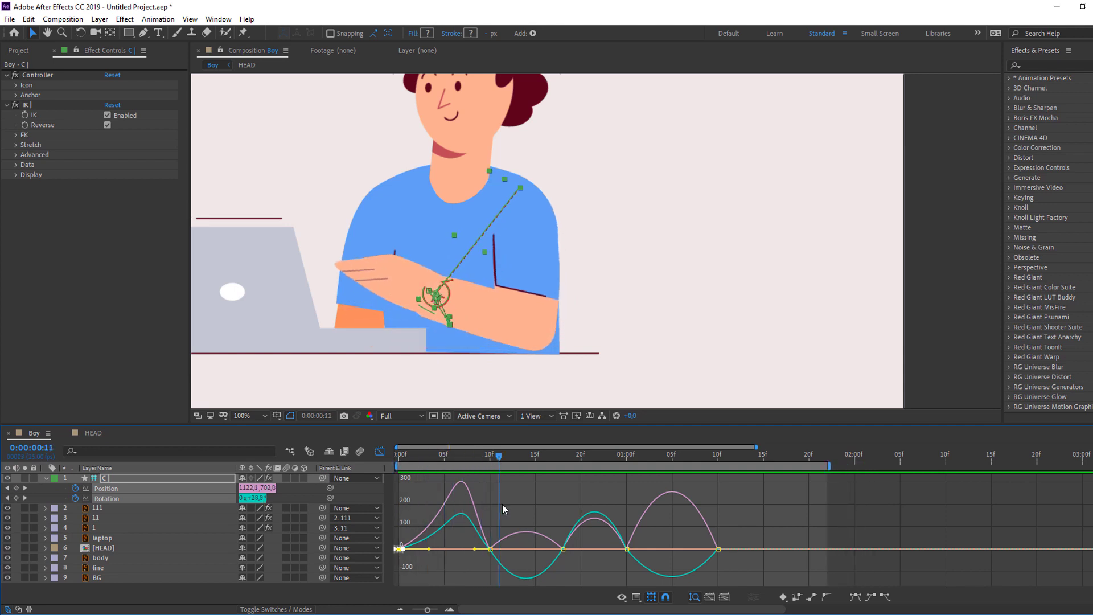
Reshape the speed curves around 10f, 18f and the last keyframe, then preview.
click(550, 548)
drag(575, 557, 567, 563)
click(505, 550)
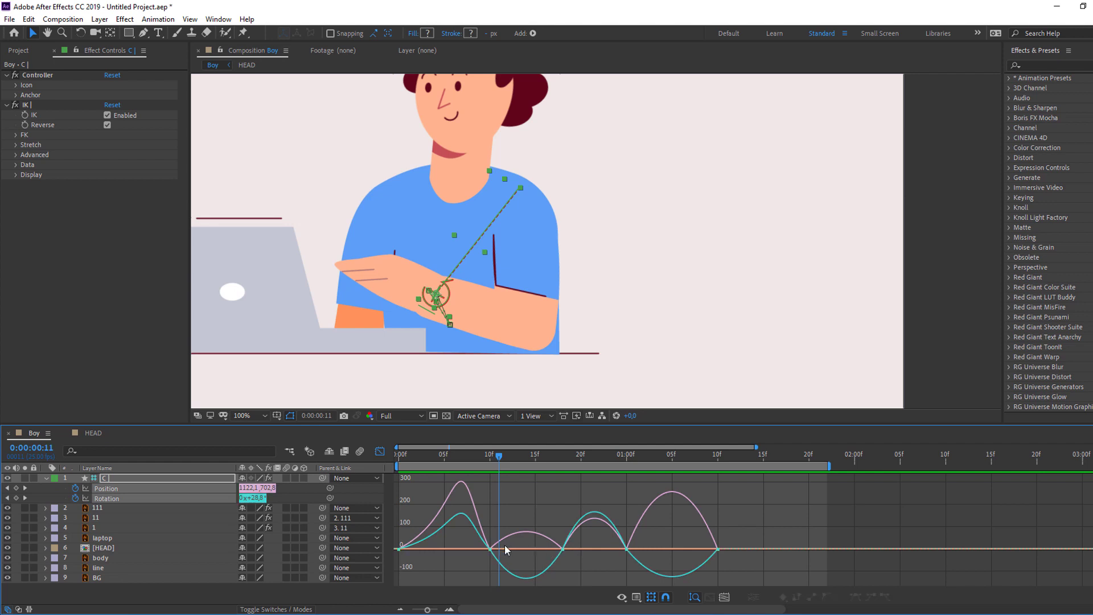
drag(475, 553, 518, 550)
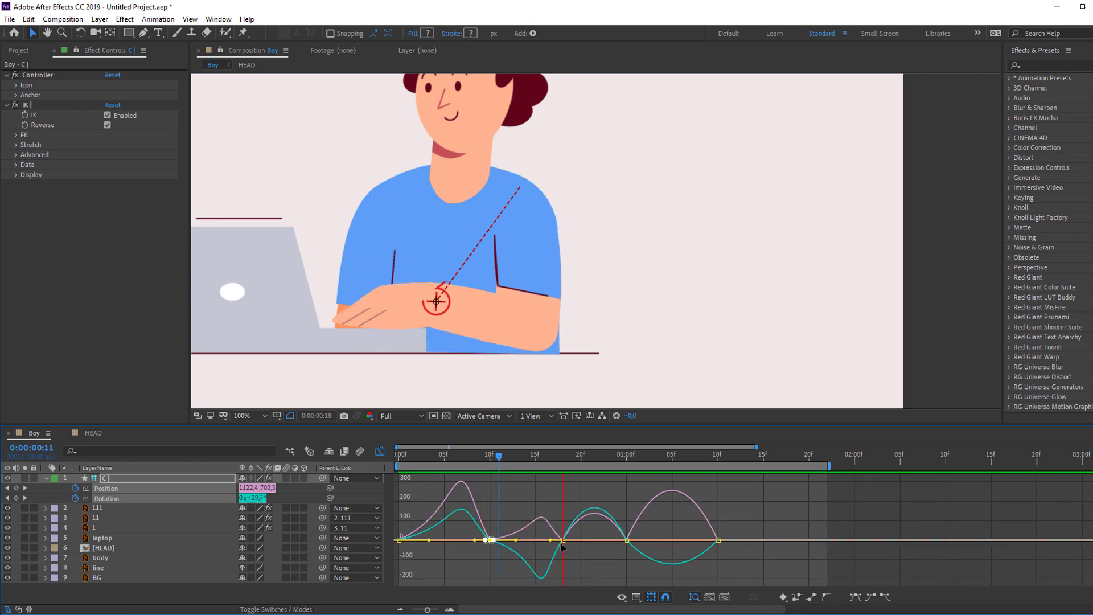
click(544, 456)
drag(562, 459, 636, 475)
drag(666, 527, 689, 544)
key(space)
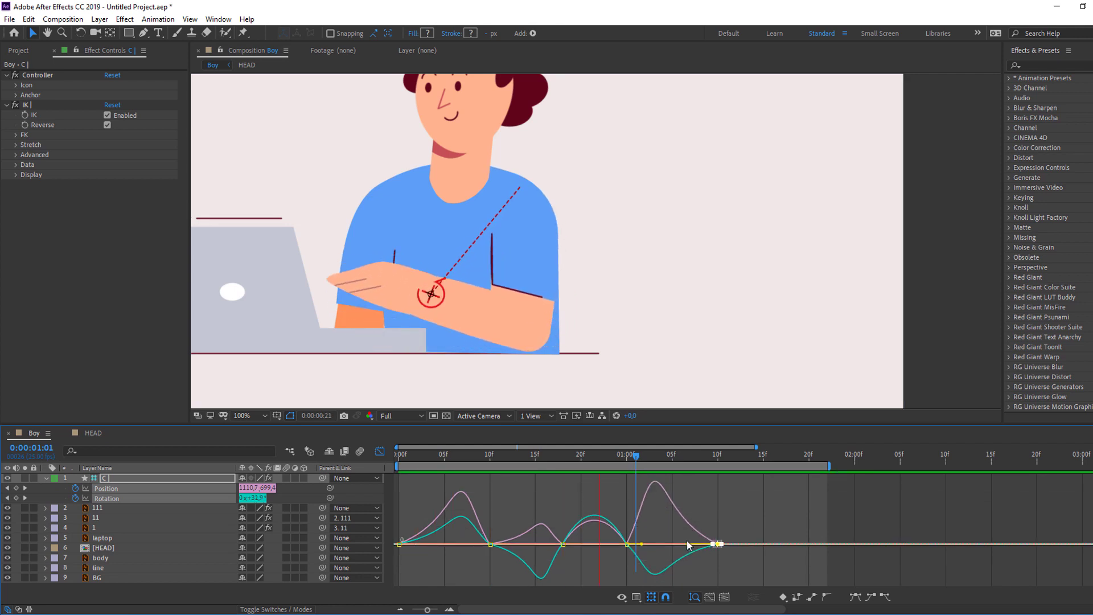
scroll(415, 361, down, 2)
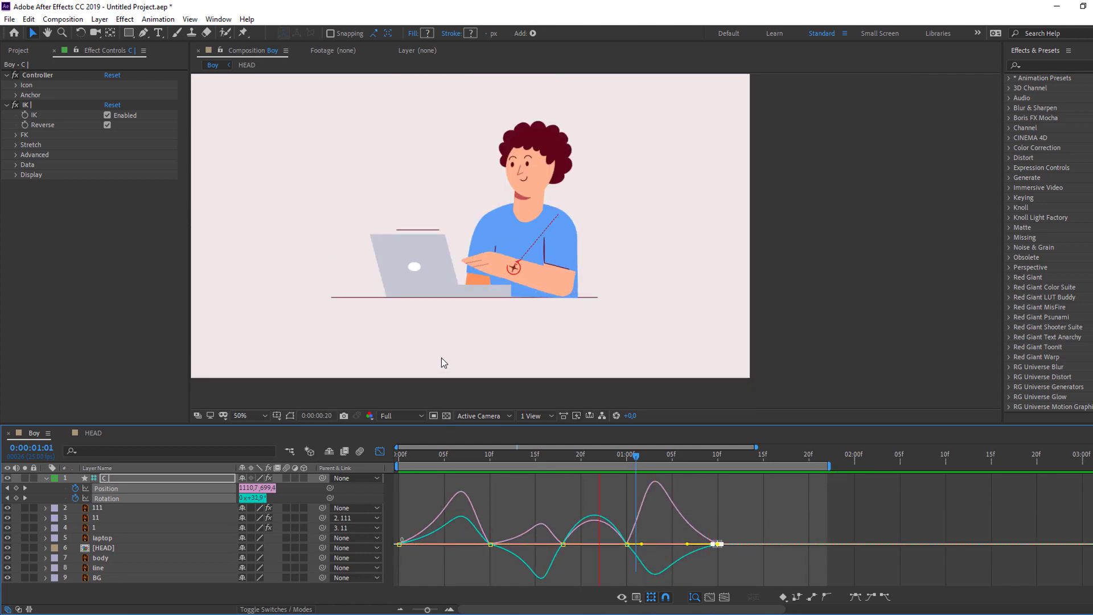
Preview the eased arm animation and return to the first frame.
key(space)
click(377, 454)
key(space)
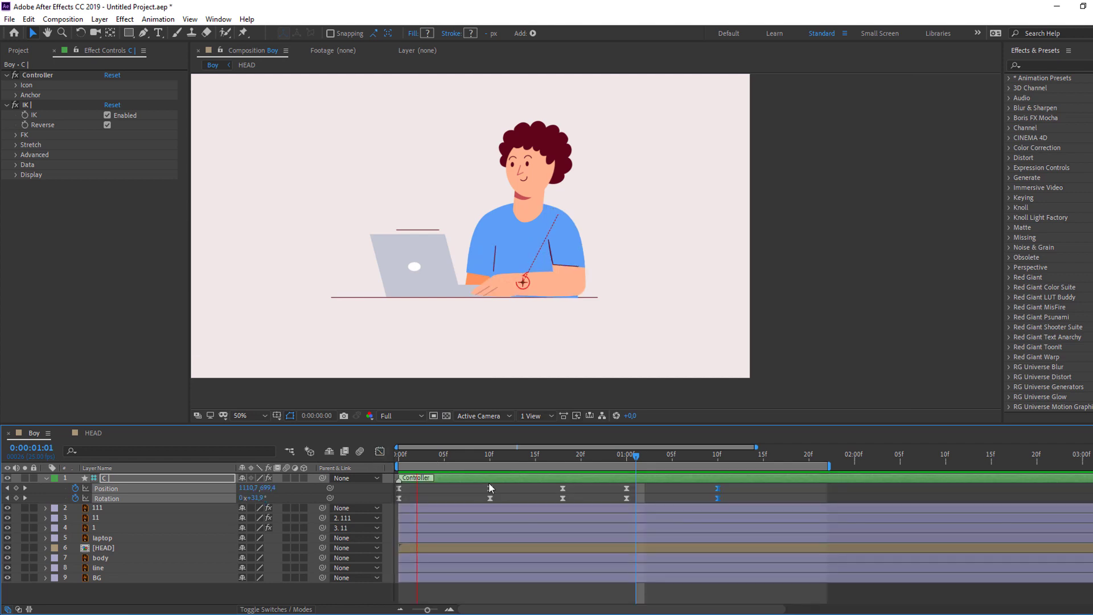
click(544, 460)
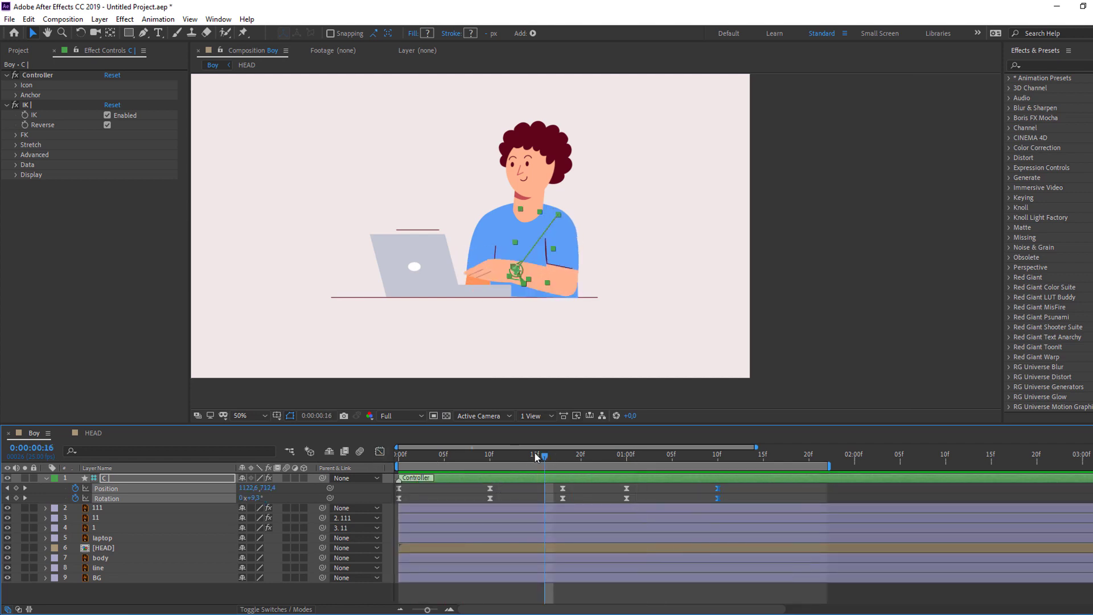
key(Home)
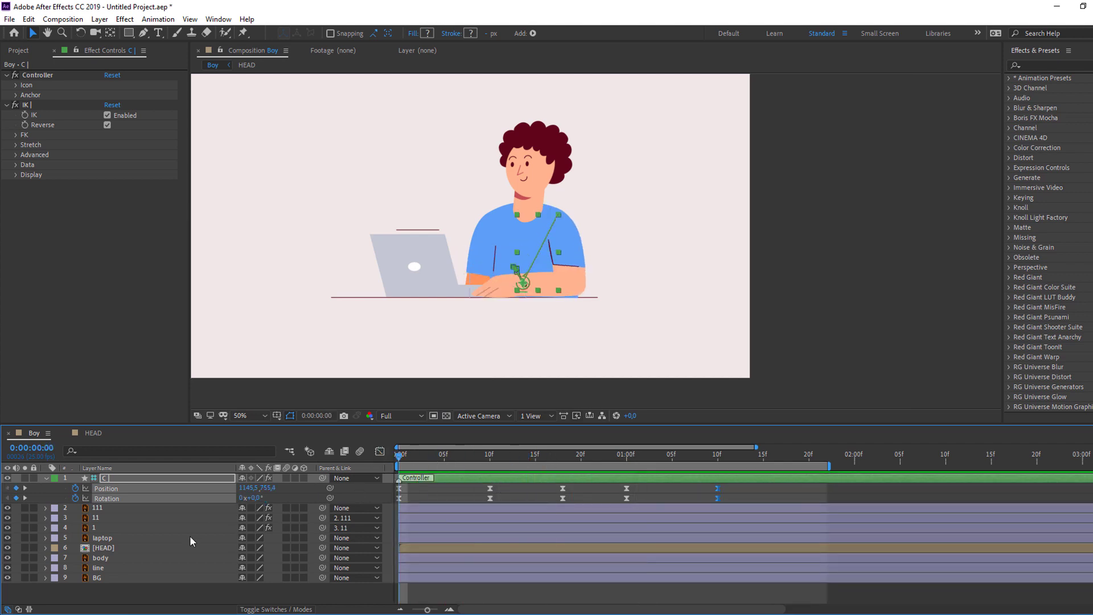
Keyframe body Rotation and Position, tilt it to 2° at 10f, and parent HEAD to body.
click(106, 559)
key(r)
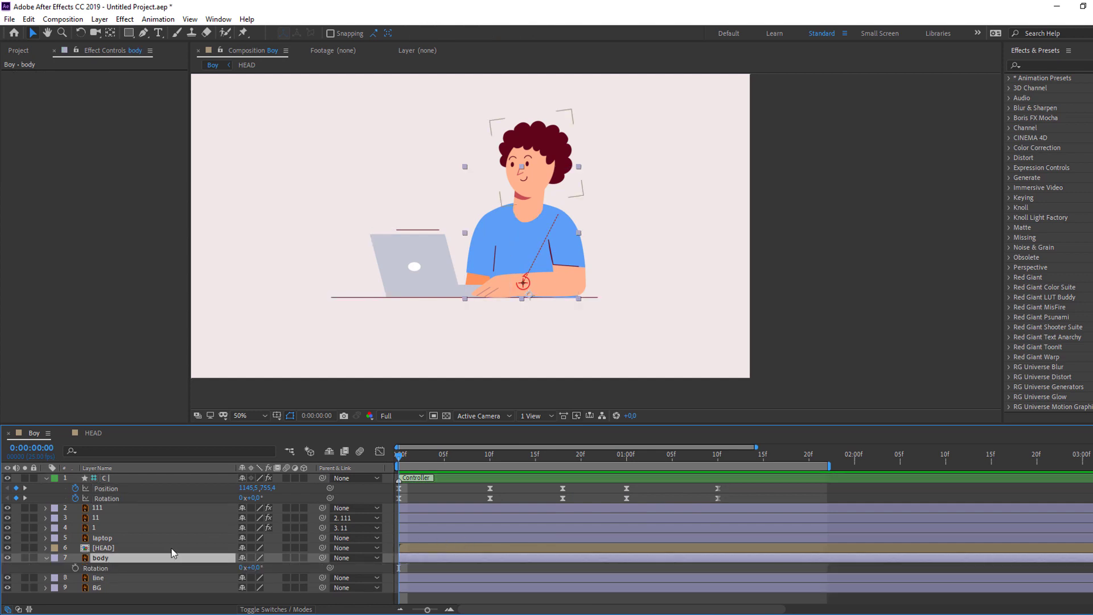
click(76, 568)
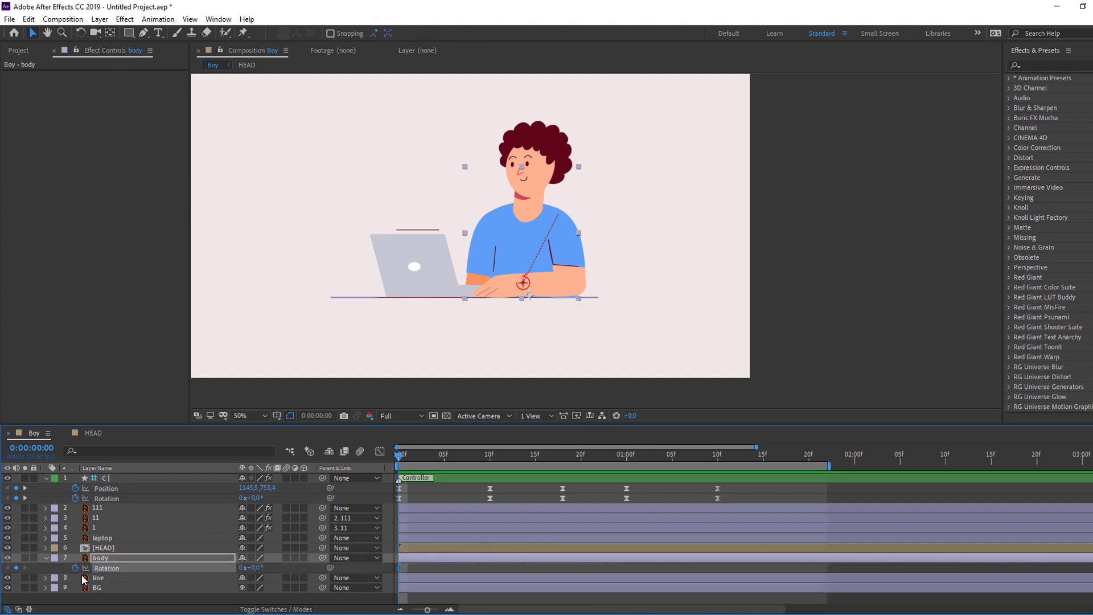
key(shift+p)
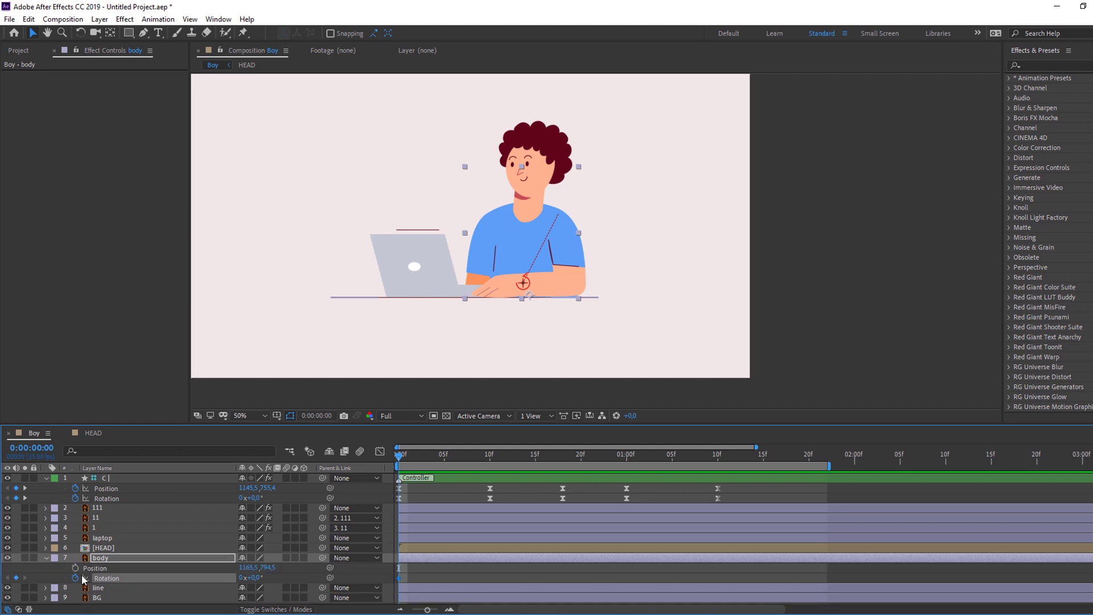
click(76, 568)
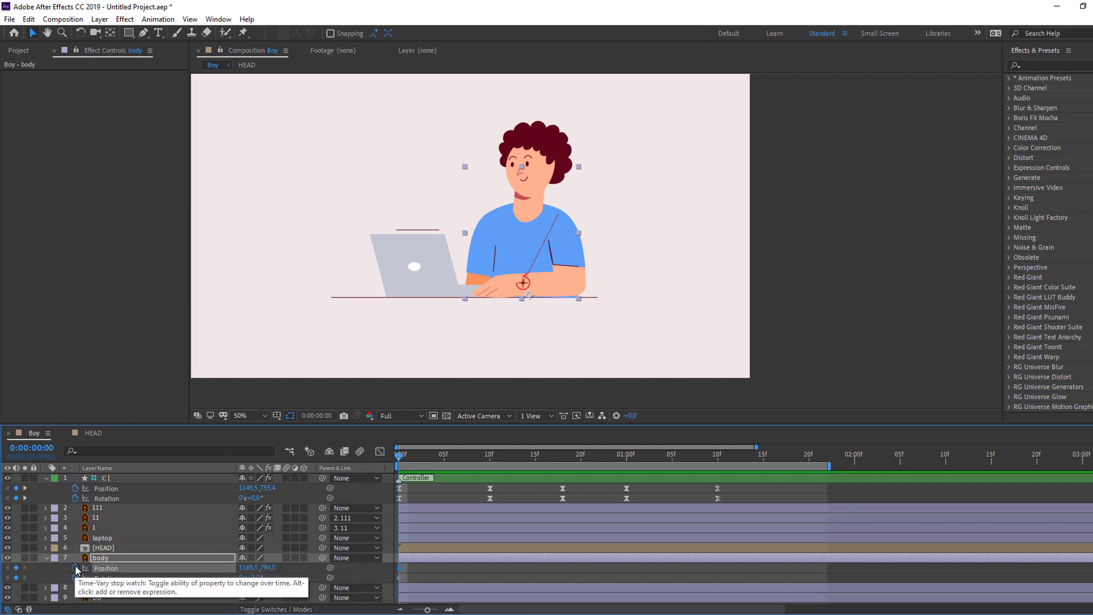
drag(400, 455, 490, 462)
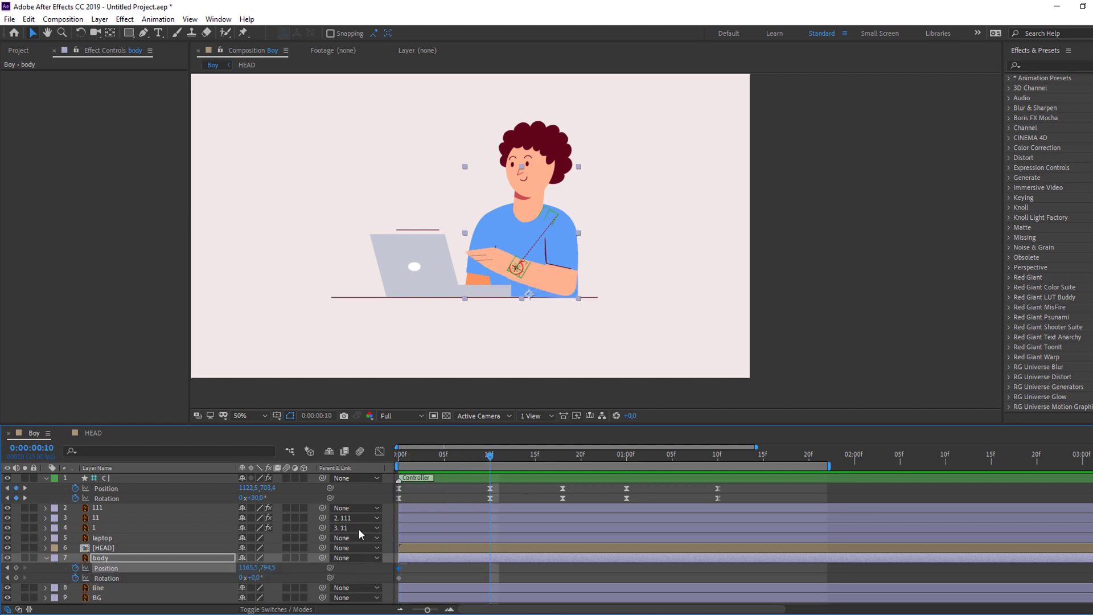
click(253, 578)
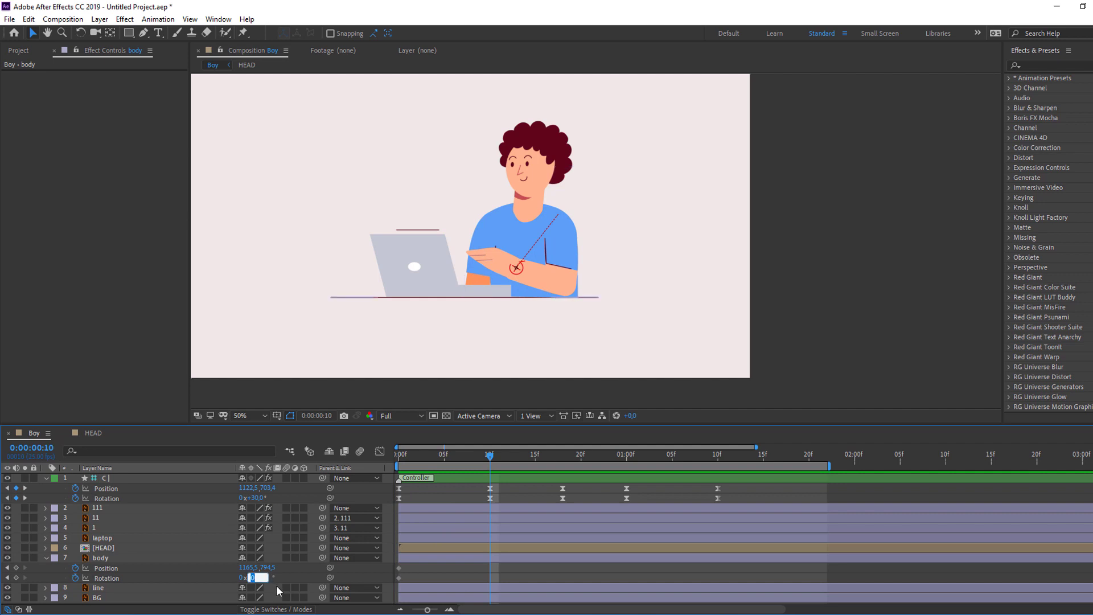
text(2)
key(Return)
drag(482, 453, 399, 461)
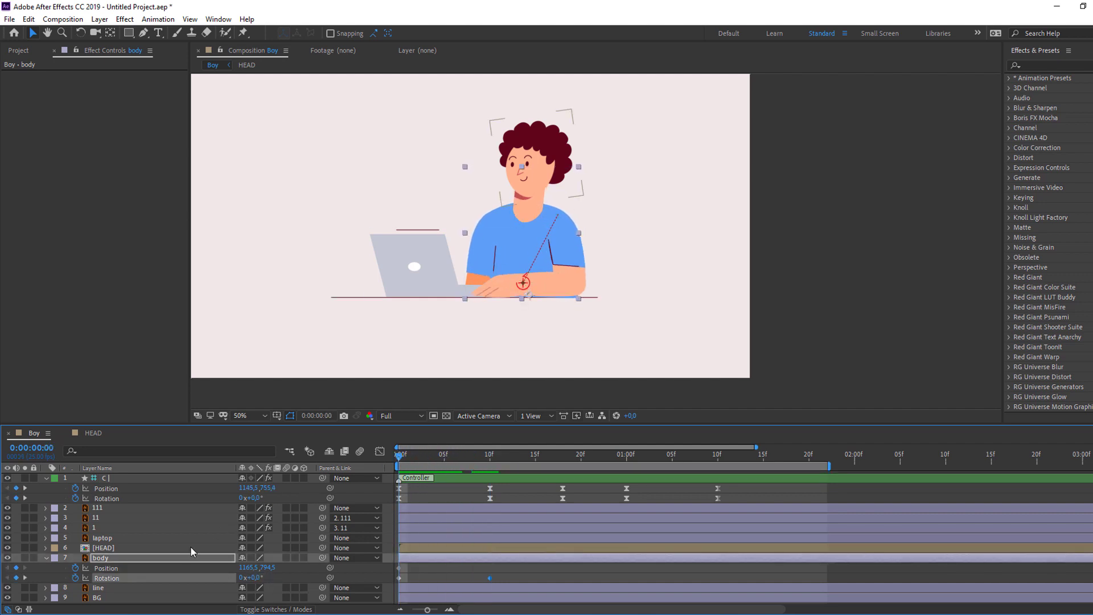
click(99, 549)
drag(323, 547, 128, 561)
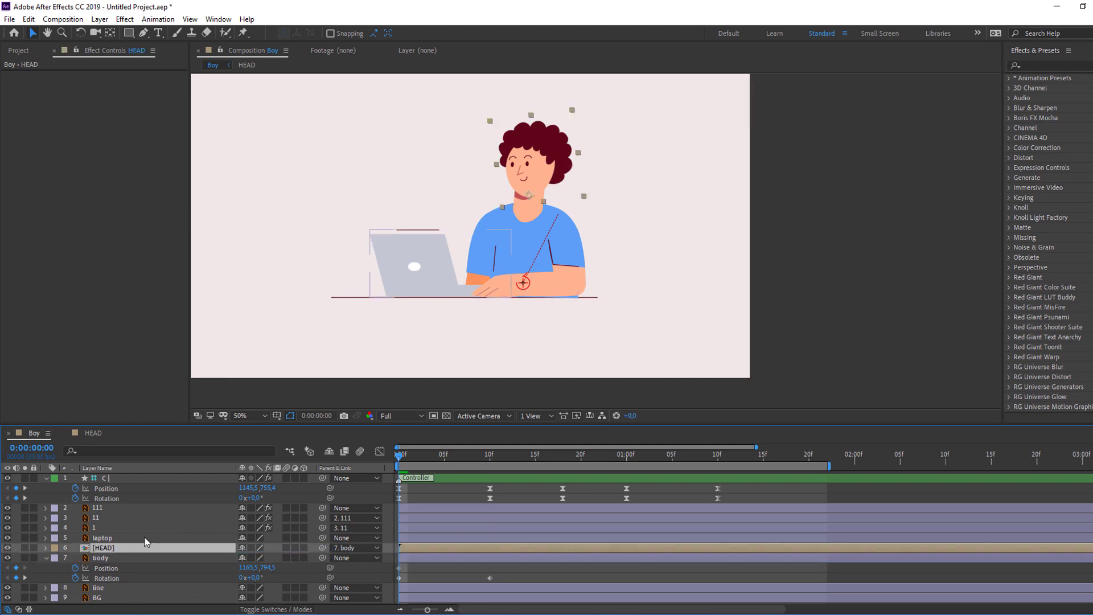
Parent the 111 arm layer to the body and preview the result.
click(99, 508)
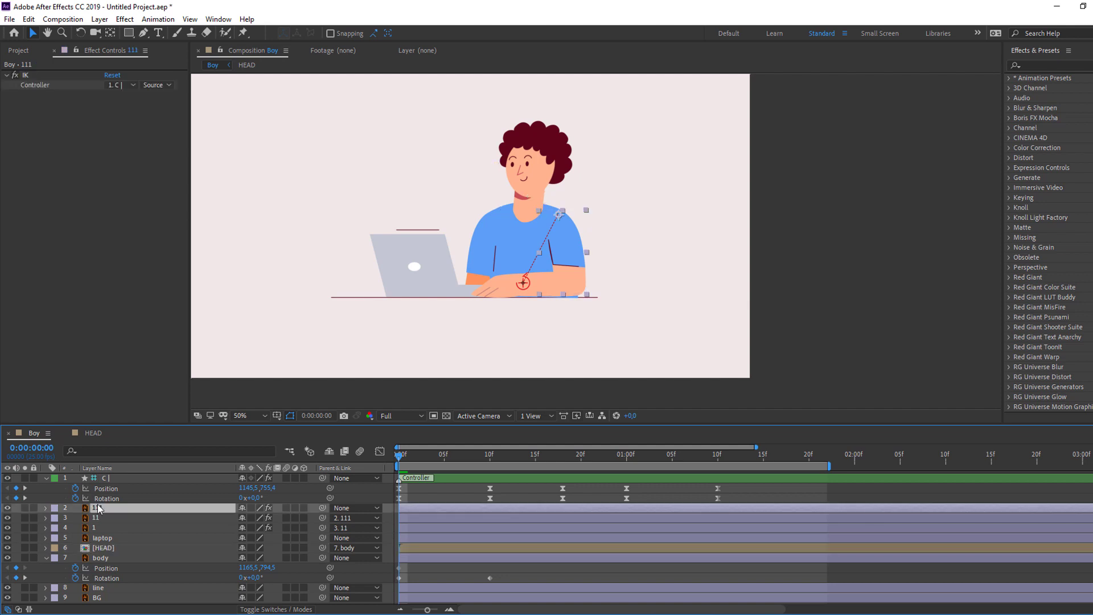
drag(323, 511, 134, 559)
click(448, 494)
key(space)
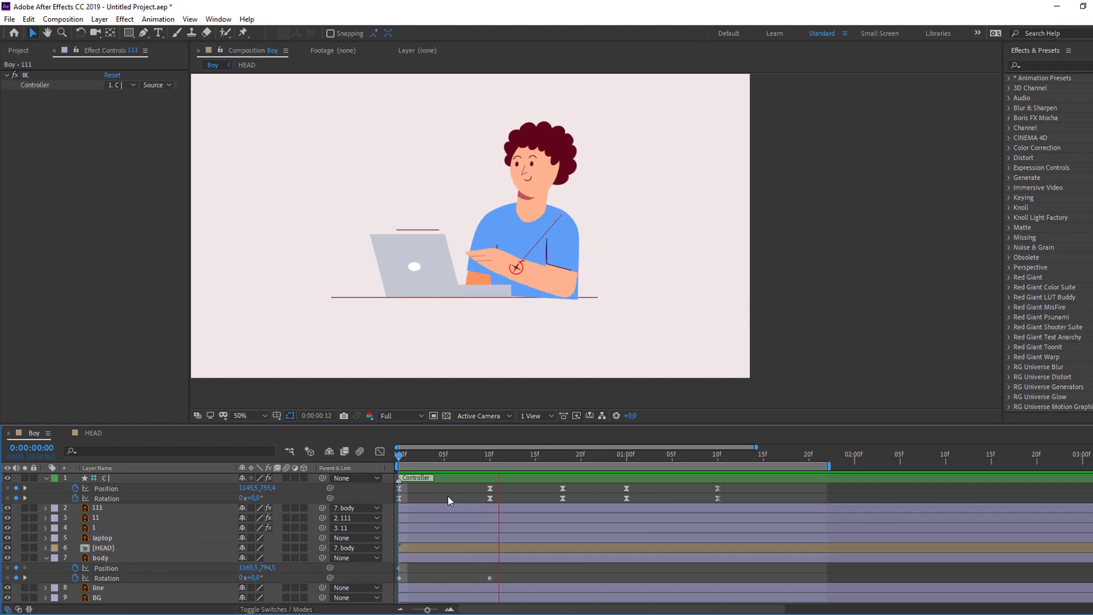
key(space)
Add body Rotation keyframes tilting at 18f and 1:00, returning to 0° at 1:10.
drag(409, 450, 561, 457)
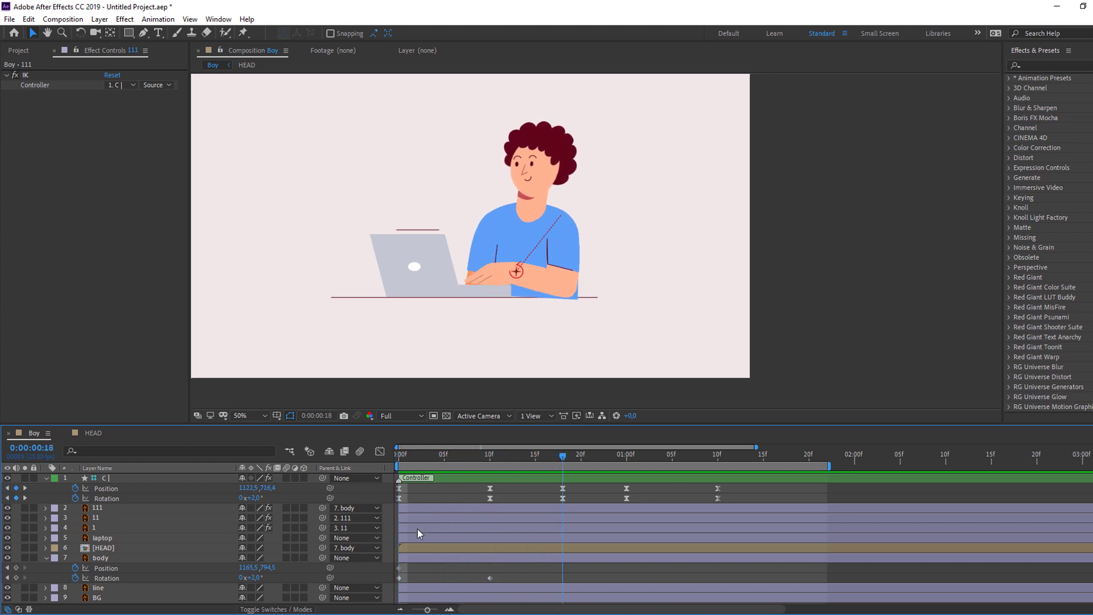
drag(260, 579, 256, 578)
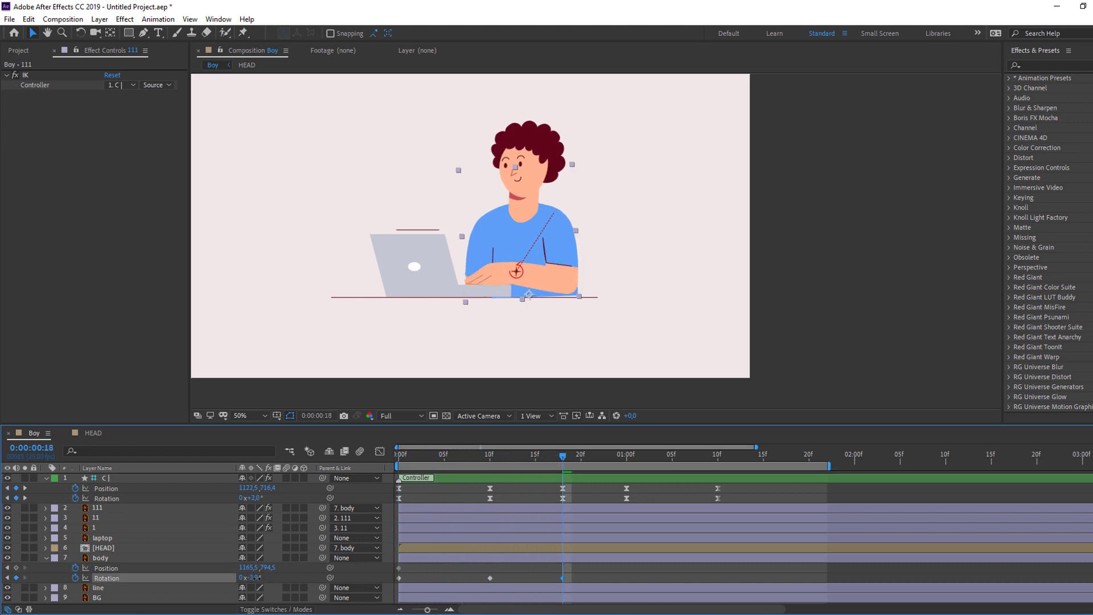
click(472, 457)
drag(488, 460, 627, 460)
drag(256, 577, 250, 578)
drag(551, 463, 717, 460)
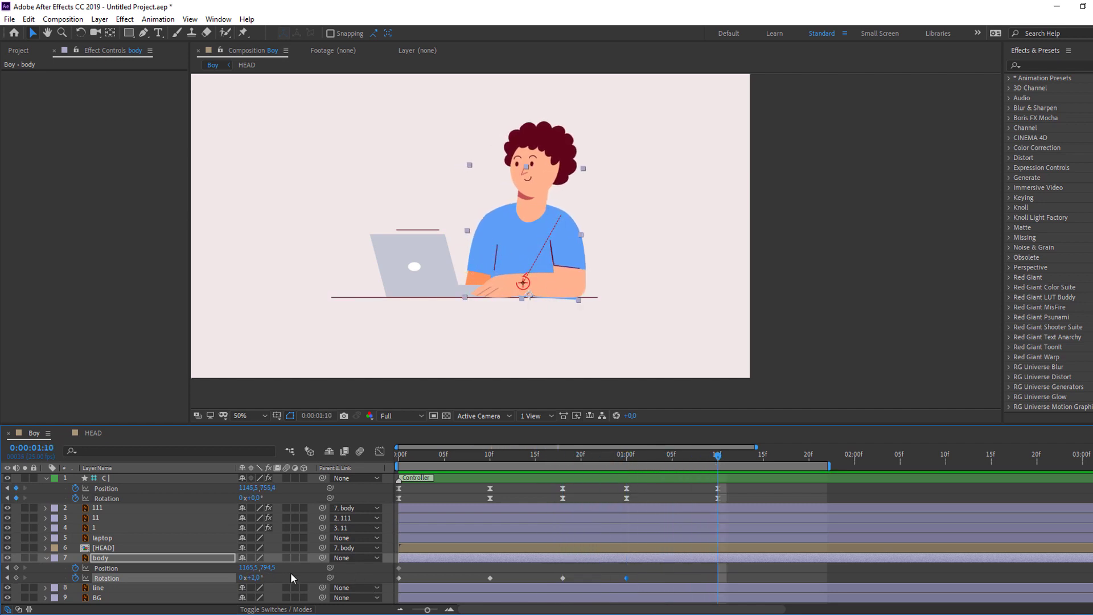
mouse_move(261, 578)
mouse_down()
mouse_move(251, 578)
mouse_move(261, 578)
mouse_up()
drag(740, 576, 396, 579)
Apply Easy Ease to the body's Rotation keyframes and preview the sway.
right_click(398, 580)
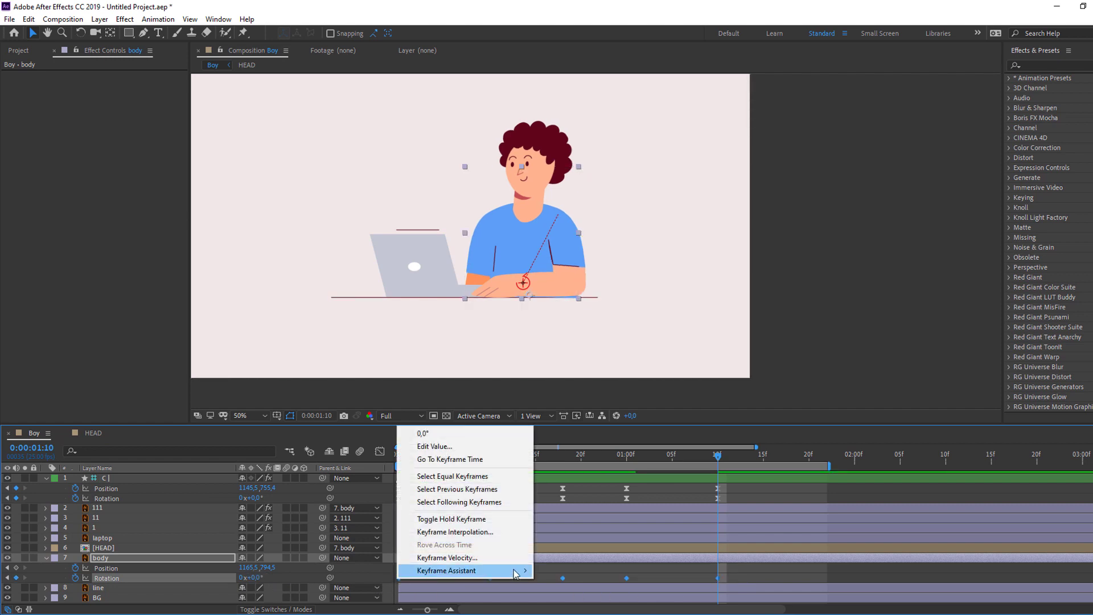
mouse_move(520, 571)
click(567, 493)
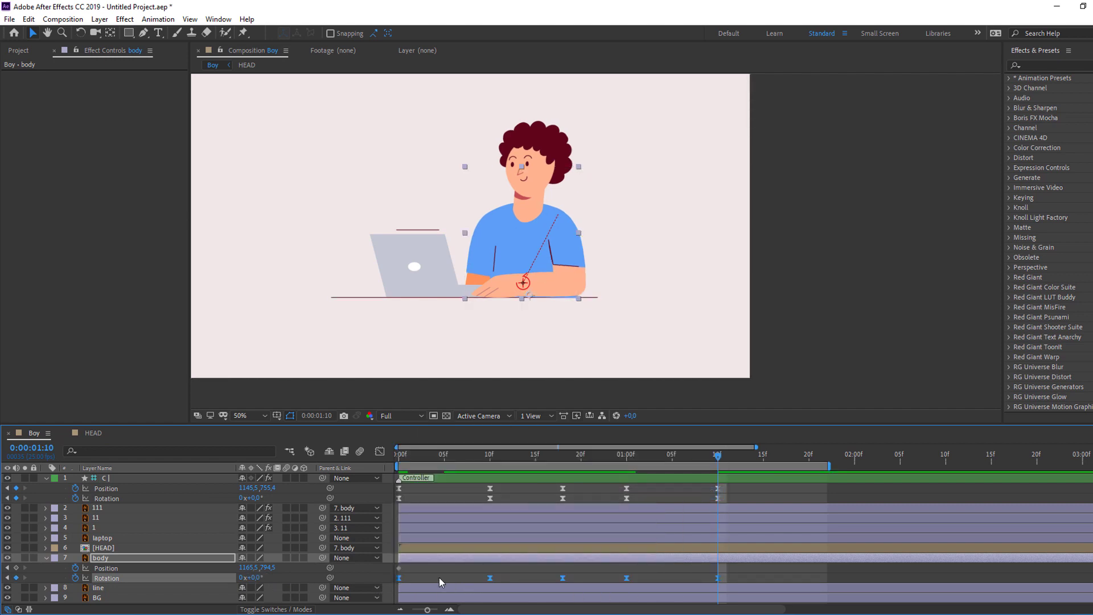
click(439, 578)
key(space)
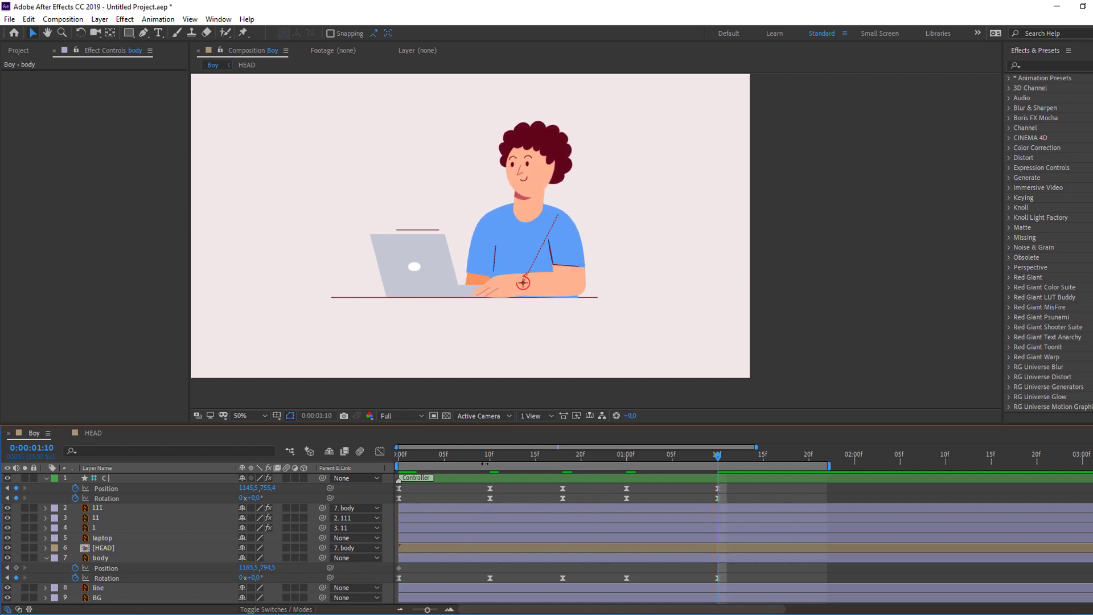
Set the body Rotation to -2° at 18f, then lower the body slightly at 10f.
click(554, 465)
drag(555, 465, 565, 466)
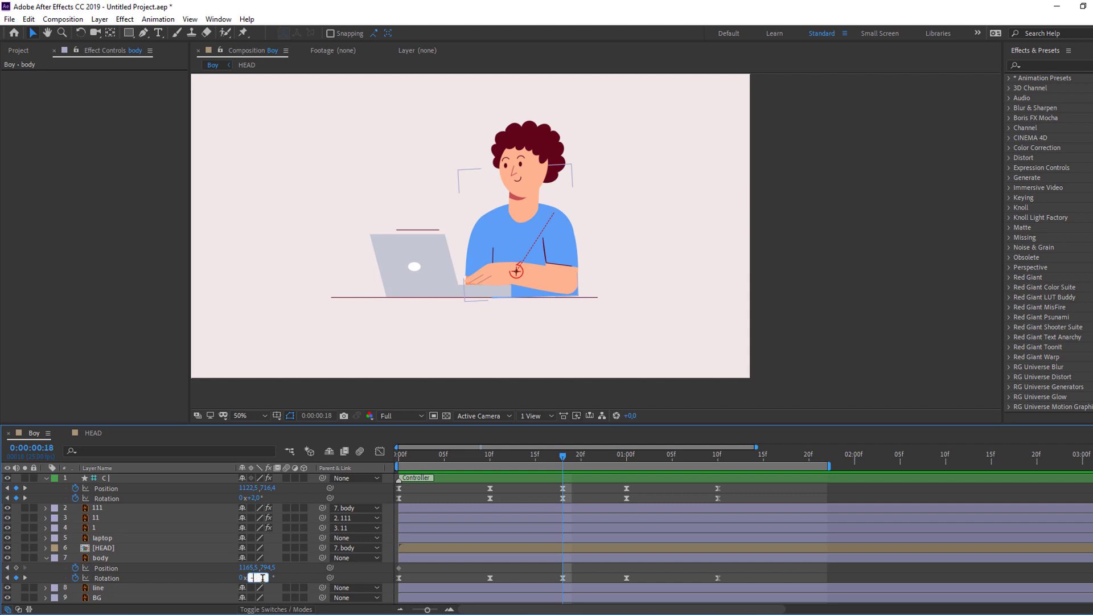
text(-2)
key(Return)
key(space)
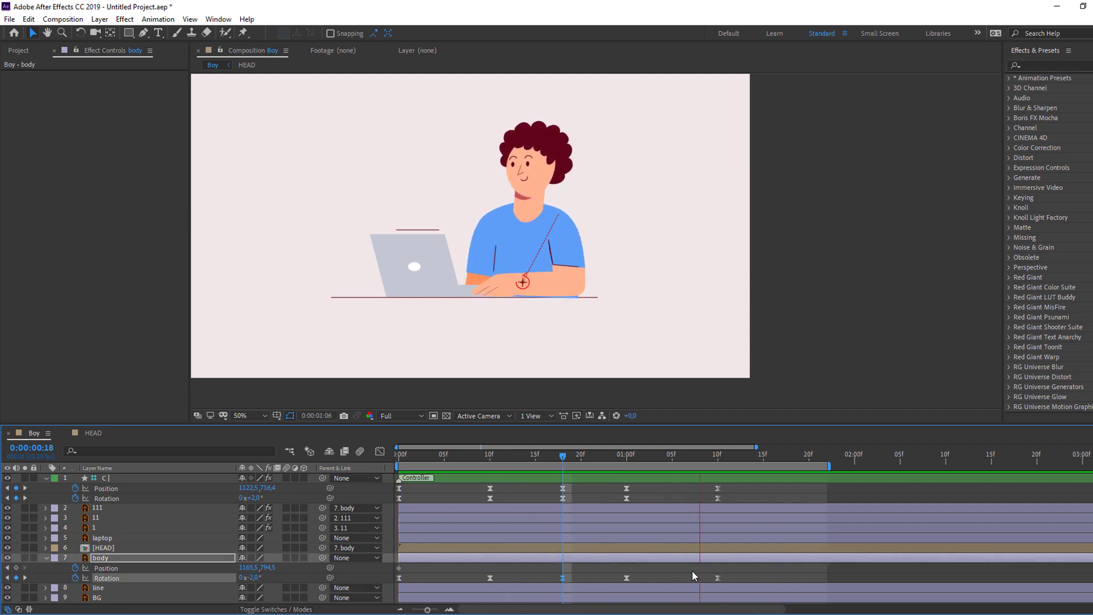
key(j)
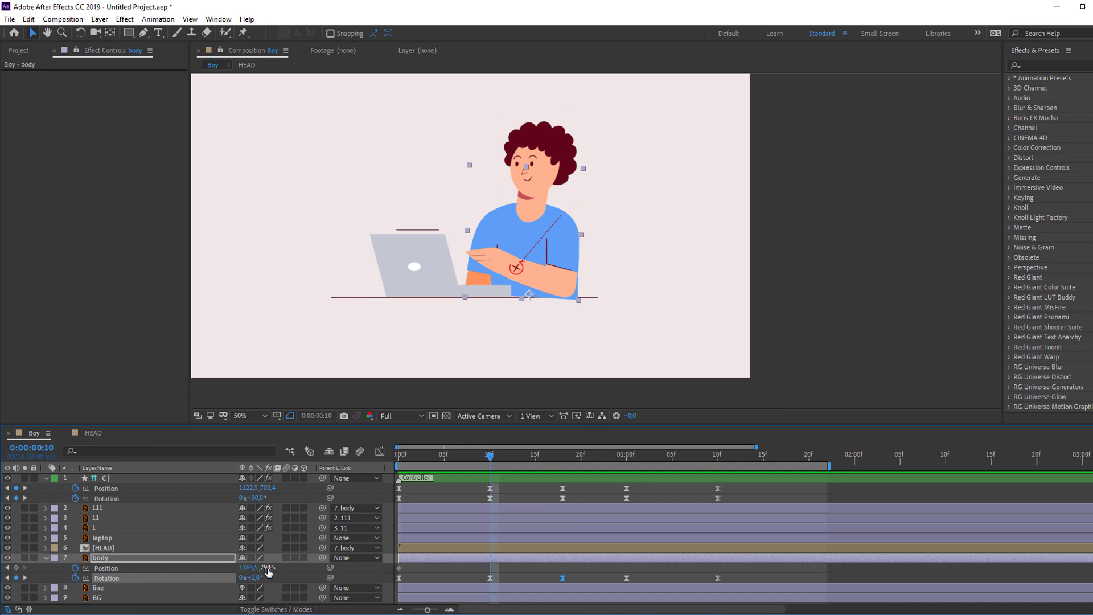
mouse_move(481, 461)
mouse_down()
mouse_move(427, 461)
mouse_move(500, 467)
mouse_up()
Keyframe body Position: shift left at 18f, right at 01:00f, with a closing key at 01:10f.
drag(267, 568, 248, 572)
key(ctrl+z)
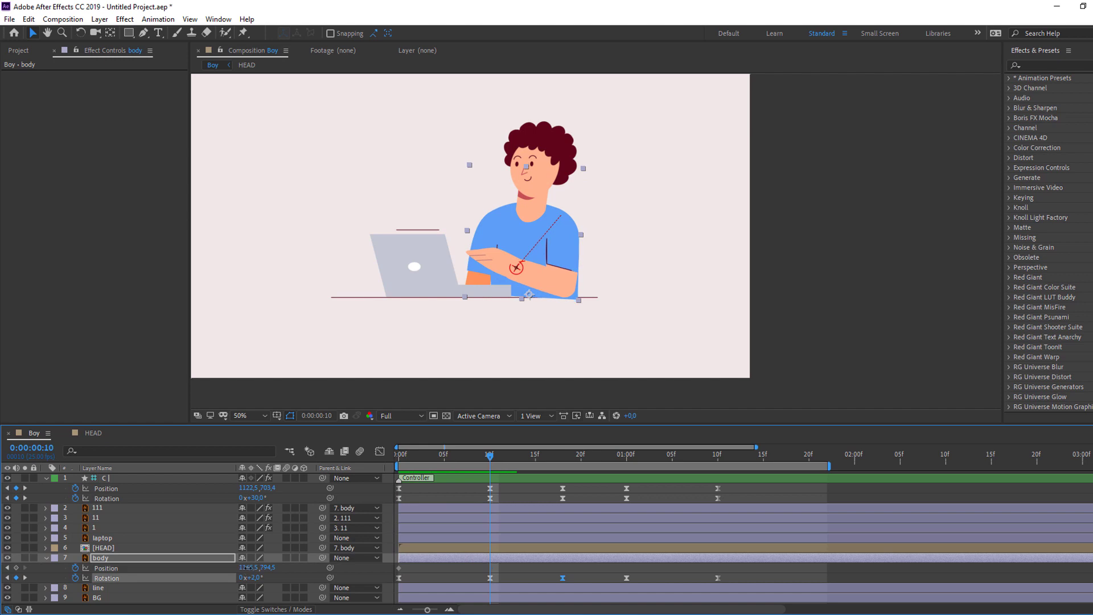
drag(478, 455, 562, 472)
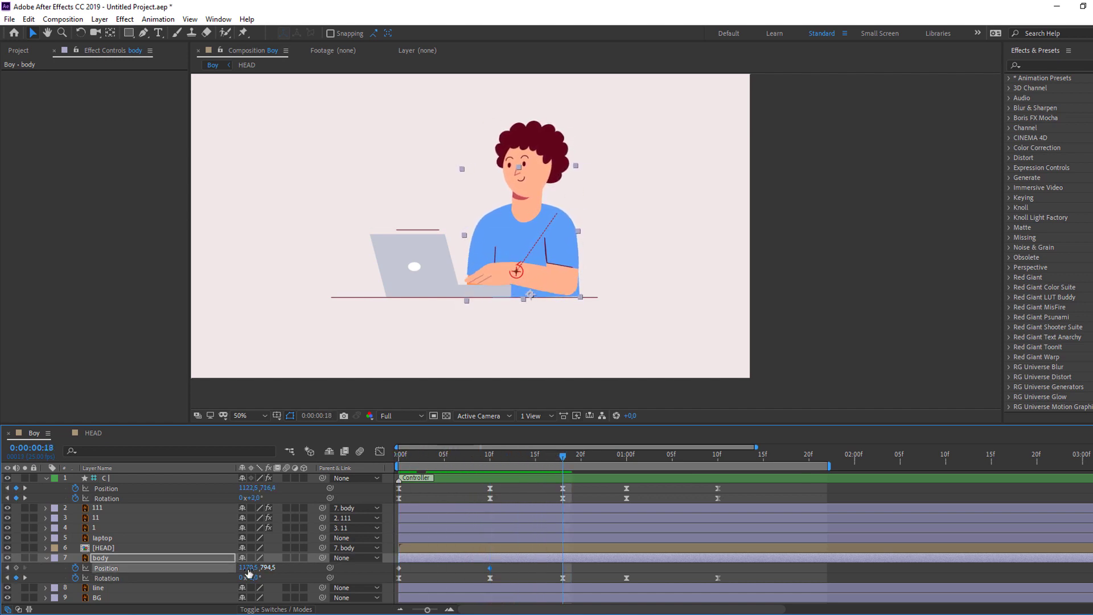
drag(247, 568, 241, 567)
drag(484, 455, 626, 468)
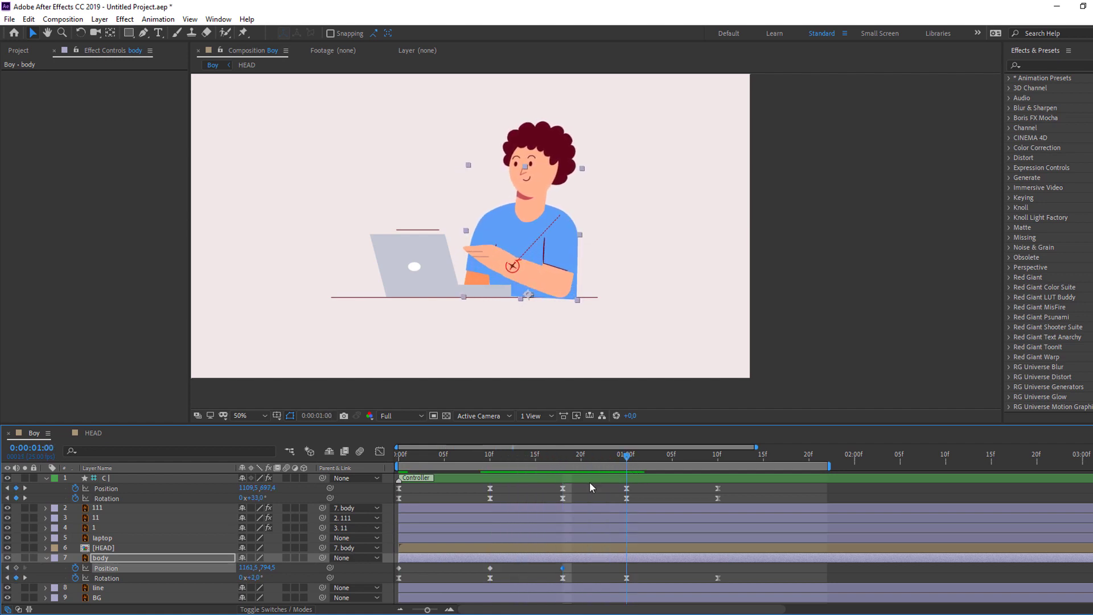
drag(243, 568, 244, 568)
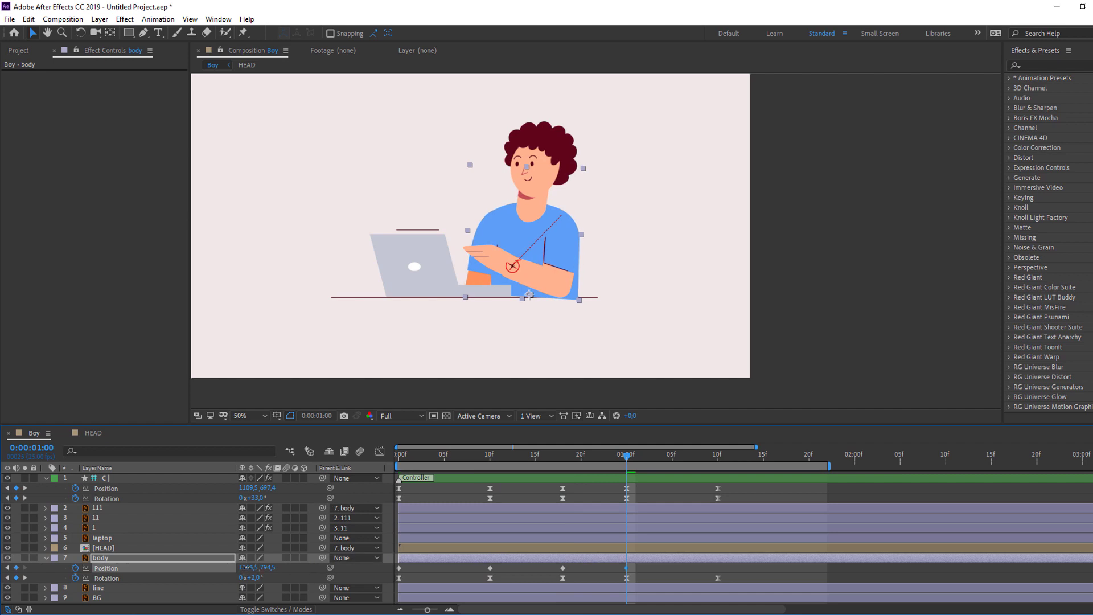
drag(558, 463, 719, 467)
click(399, 568)
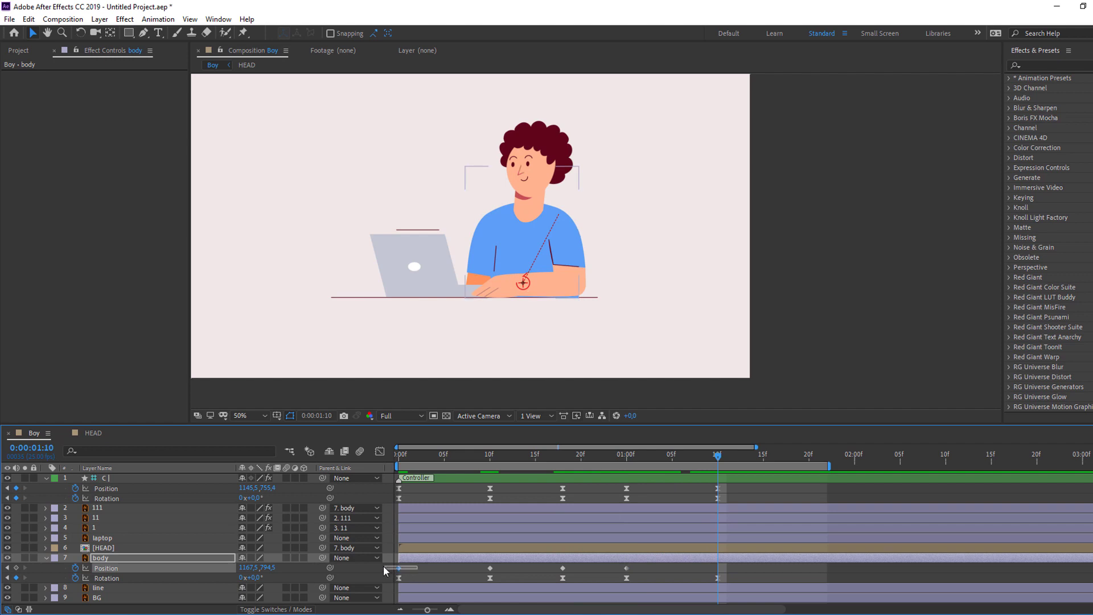
key(Left)
key(Left)
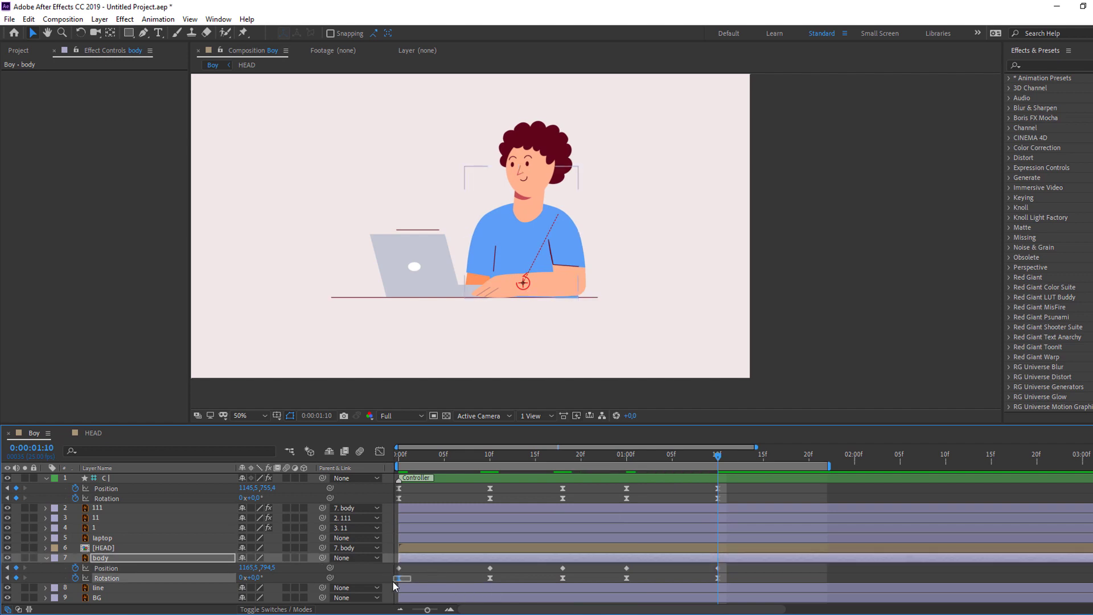
Apply Easy Ease to all body Position keyframes and preview the sway.
click(400, 577)
drag(732, 564, 393, 566)
right_click(399, 568)
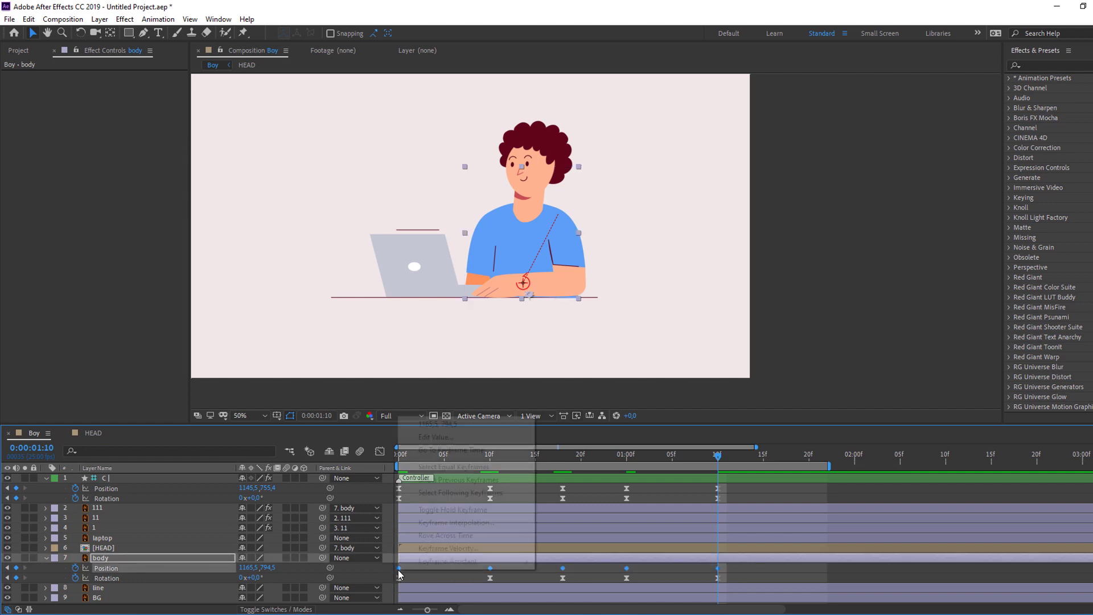
mouse_move(501, 562)
click(596, 488)
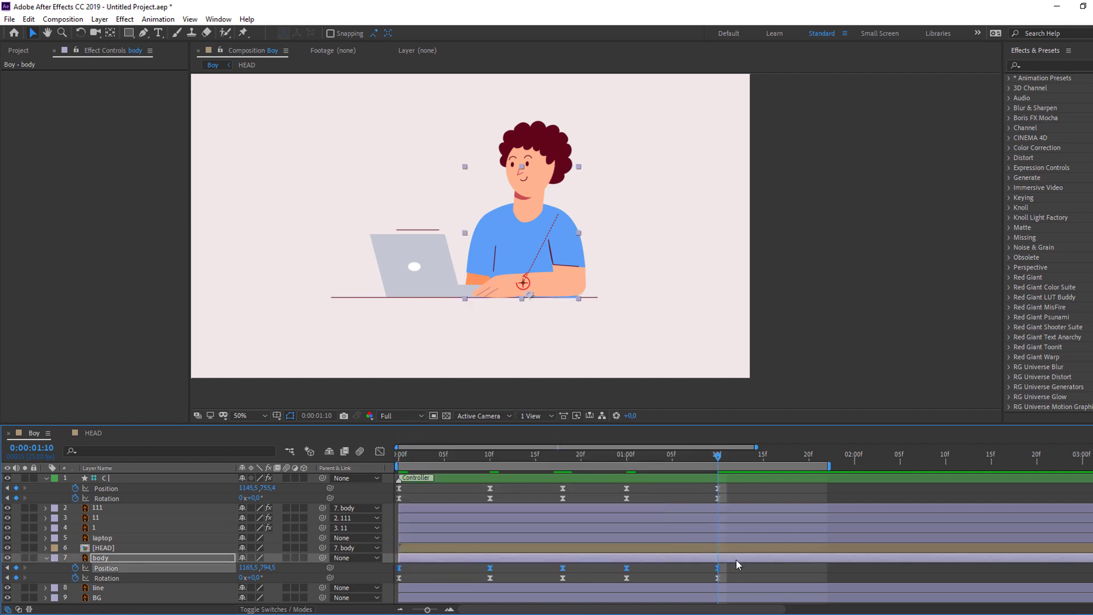
key(space)
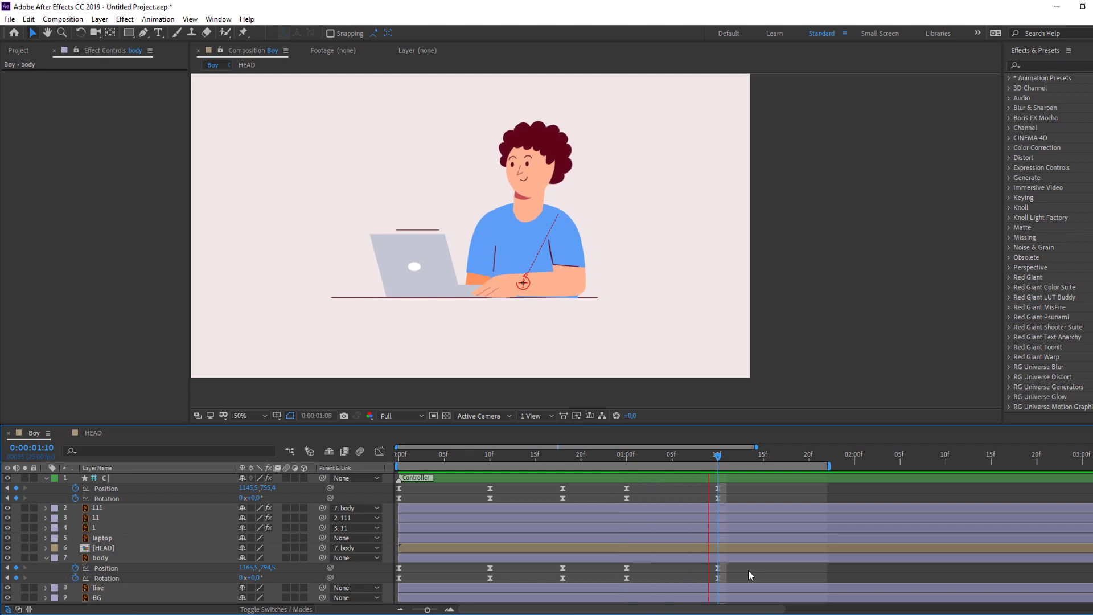
scroll(401, 355, down, 2)
scroll(484, 347, up, 2)
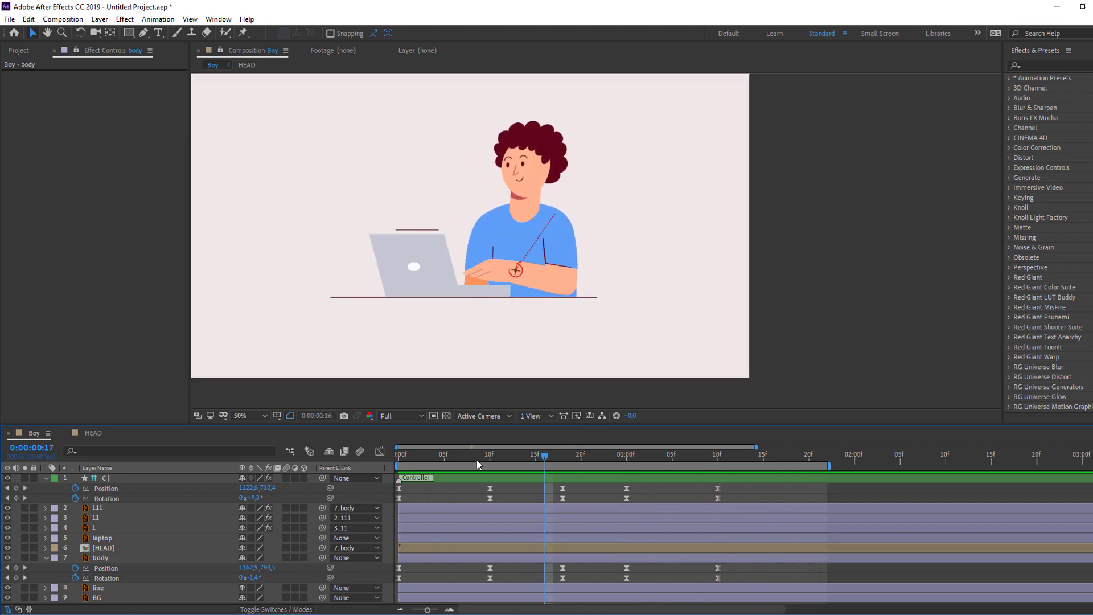
Keyframe HEAD Rotation at 10f, tilt it to -14° at 15f, and add a key at 22f.
key(space)
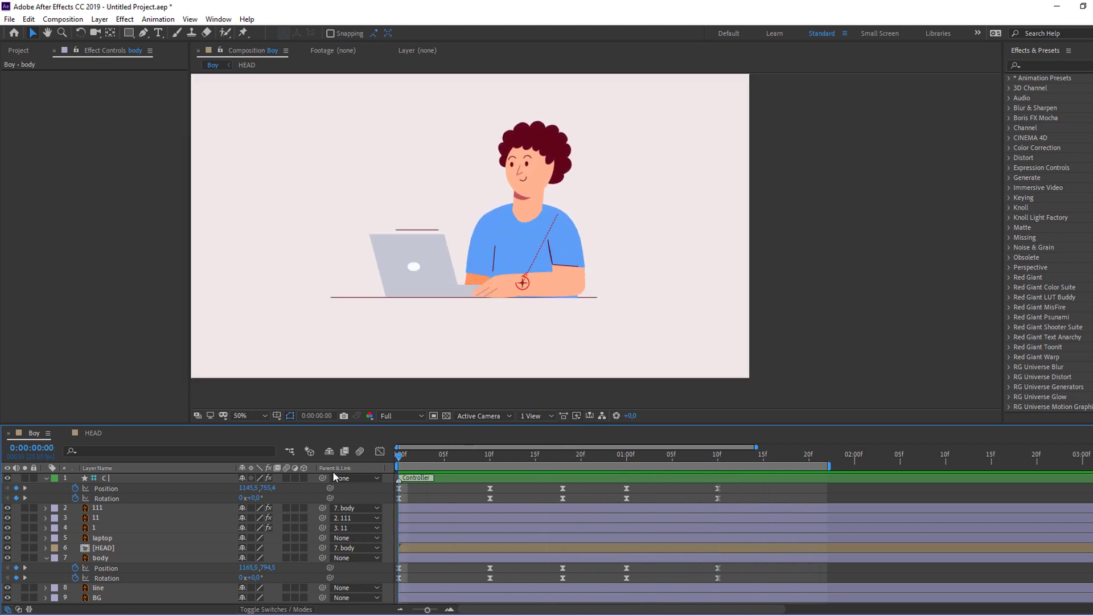
click(106, 550)
key(r)
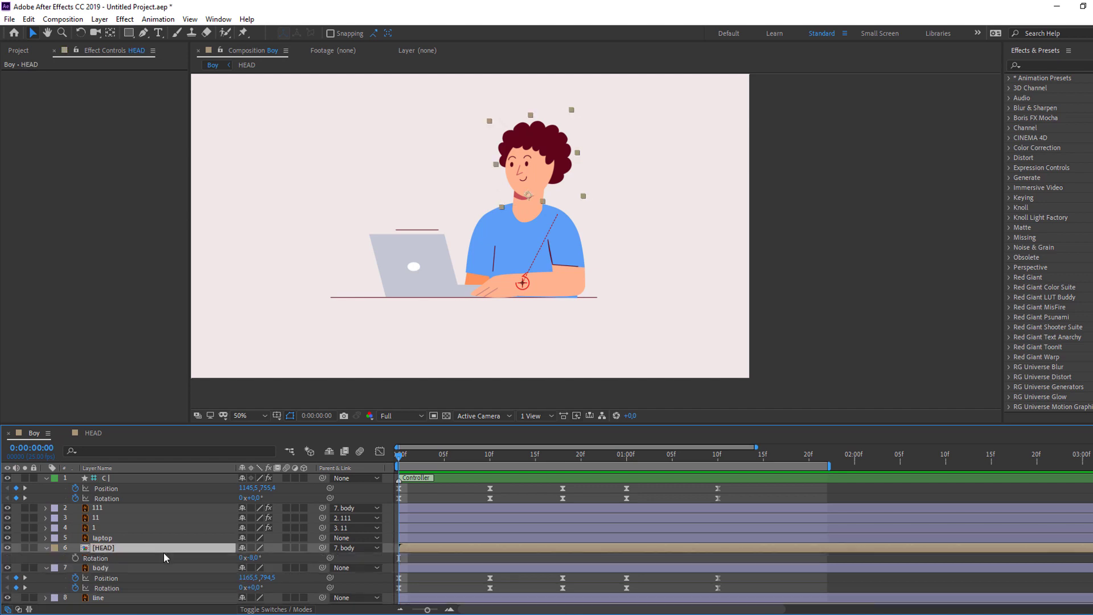
drag(400, 456, 494, 459)
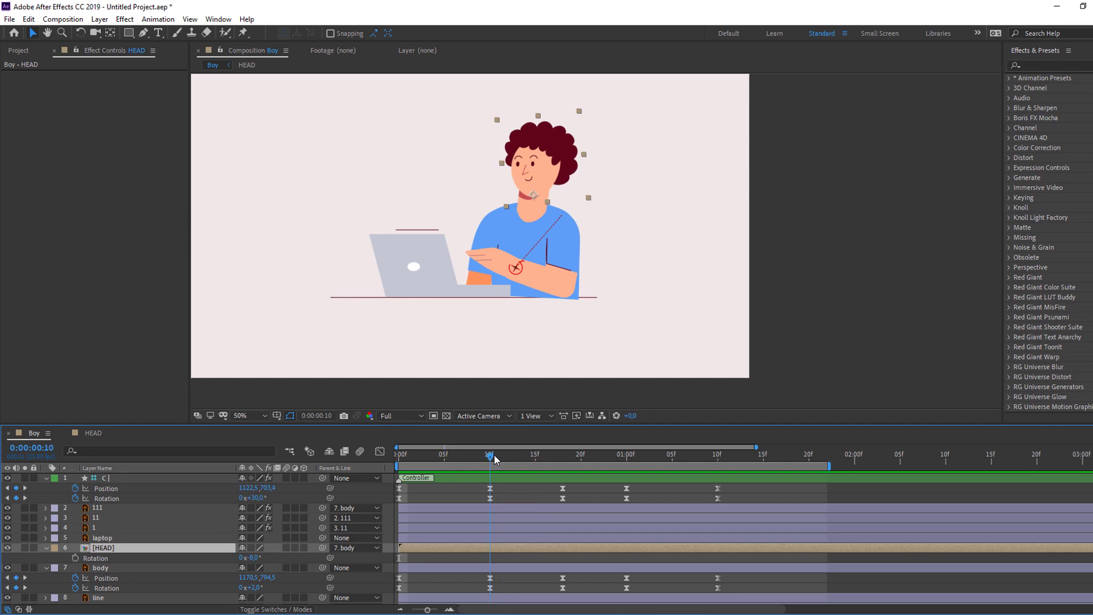
click(76, 558)
drag(500, 459, 535, 459)
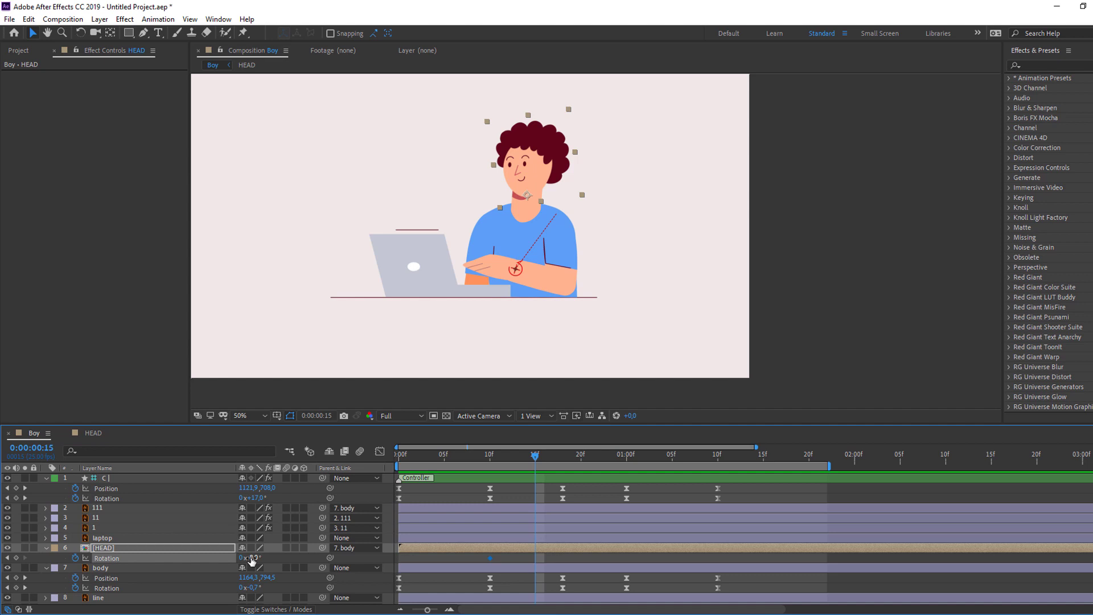
drag(251, 558, 243, 558)
drag(477, 461, 600, 470)
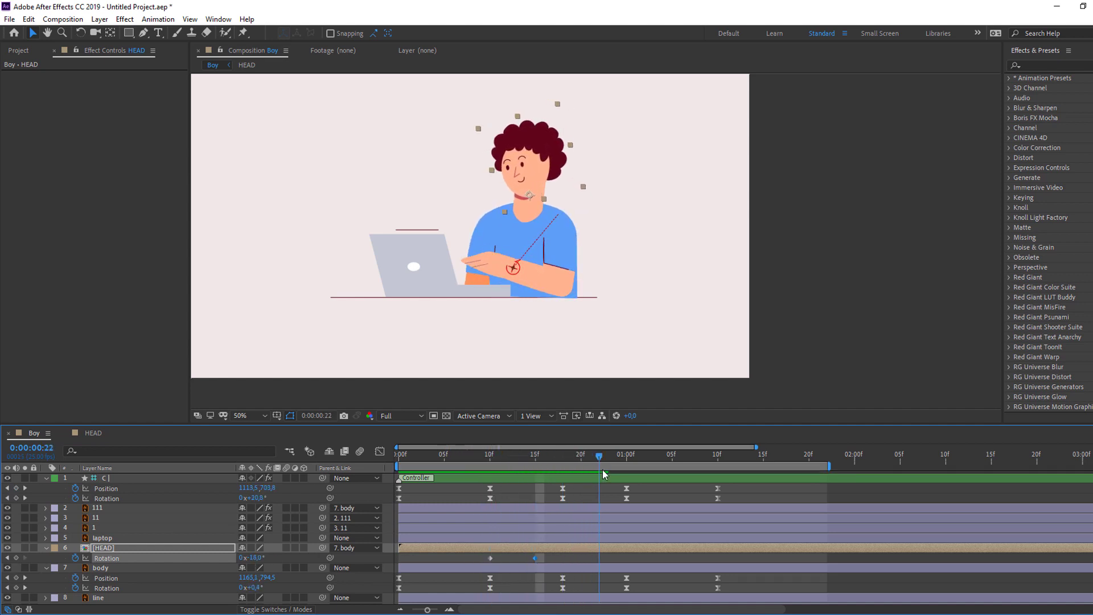
click(15, 558)
Copy the first head rotation key to 01:01, then retime the keys to about 05f and 01:03.
click(636, 455)
click(490, 559)
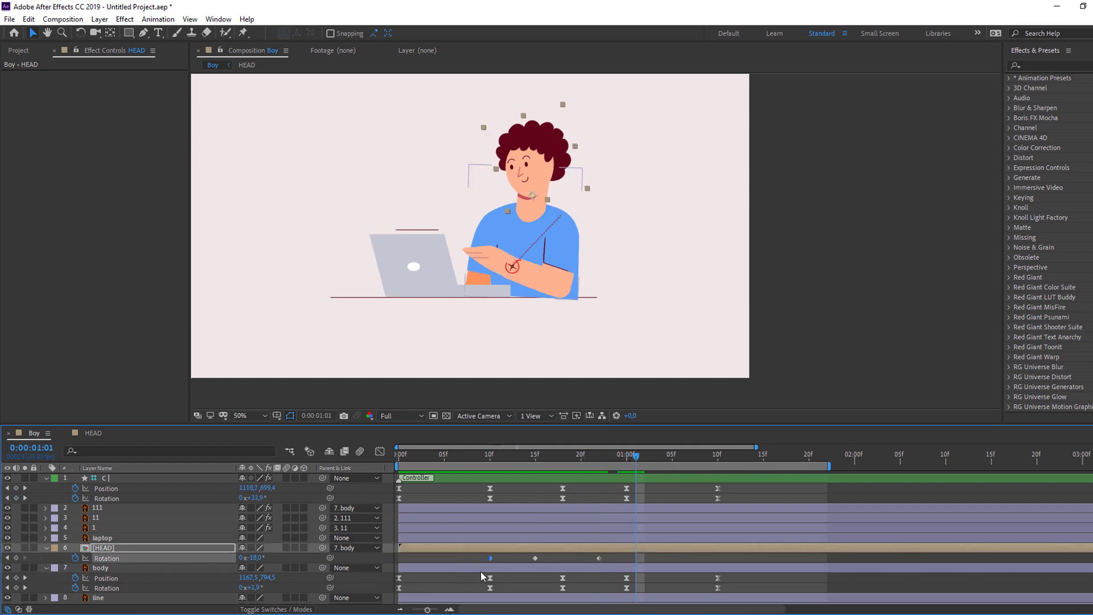
key(ctrl+c)
key(ctrl+v)
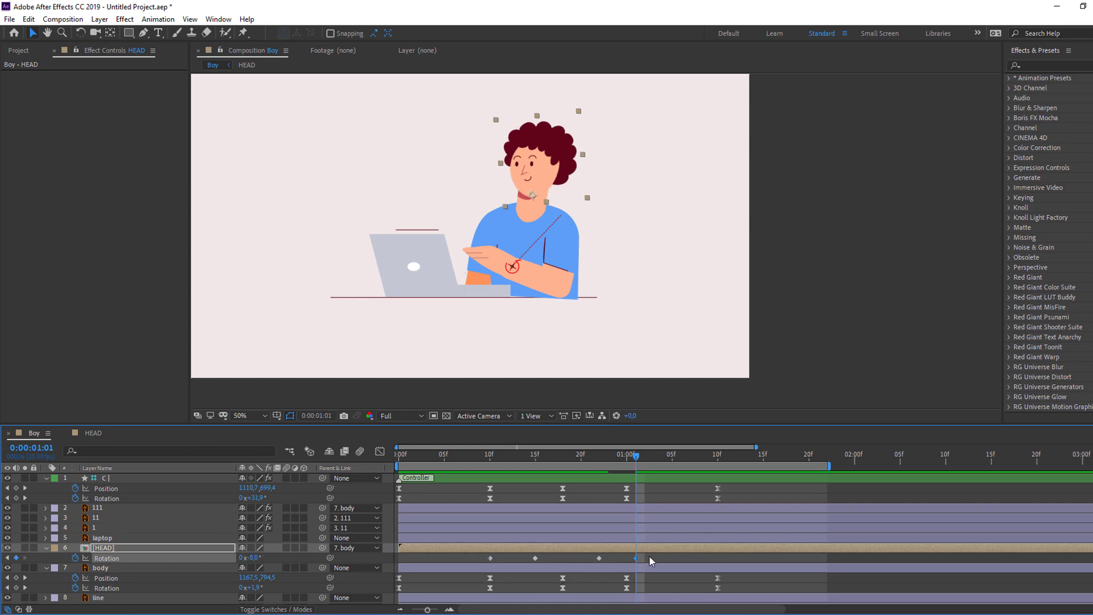
key(space)
key(space)
drag(635, 558, 662, 558)
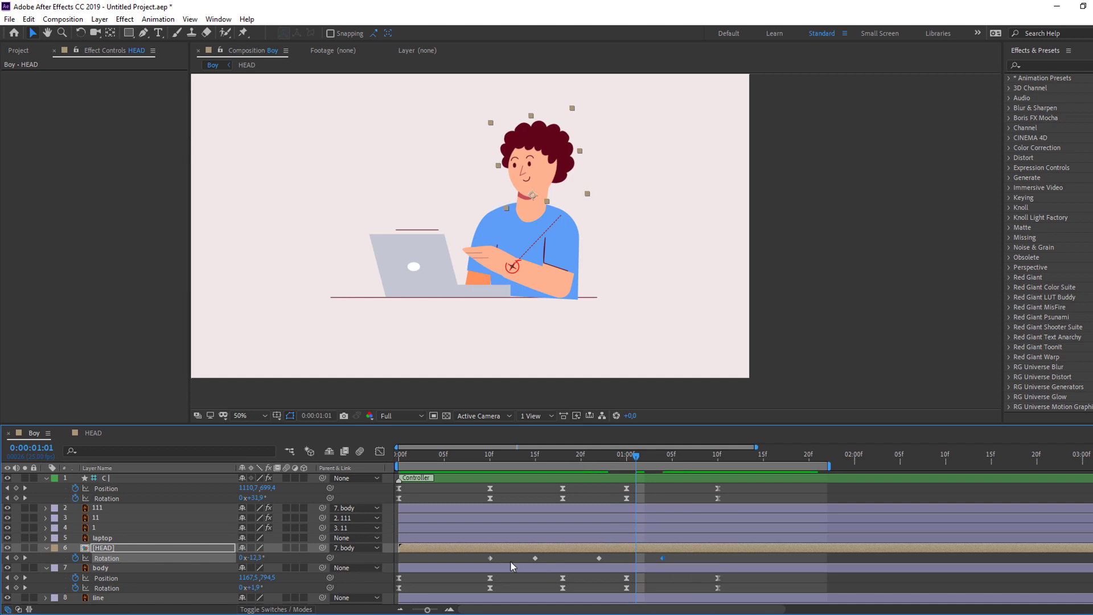
drag(490, 558, 454, 558)
Apply Easy Ease to all head Rotation keyframes and preview the tilt.
drag(685, 558, 456, 559)
right_click(456, 559)
mouse_move(530, 551)
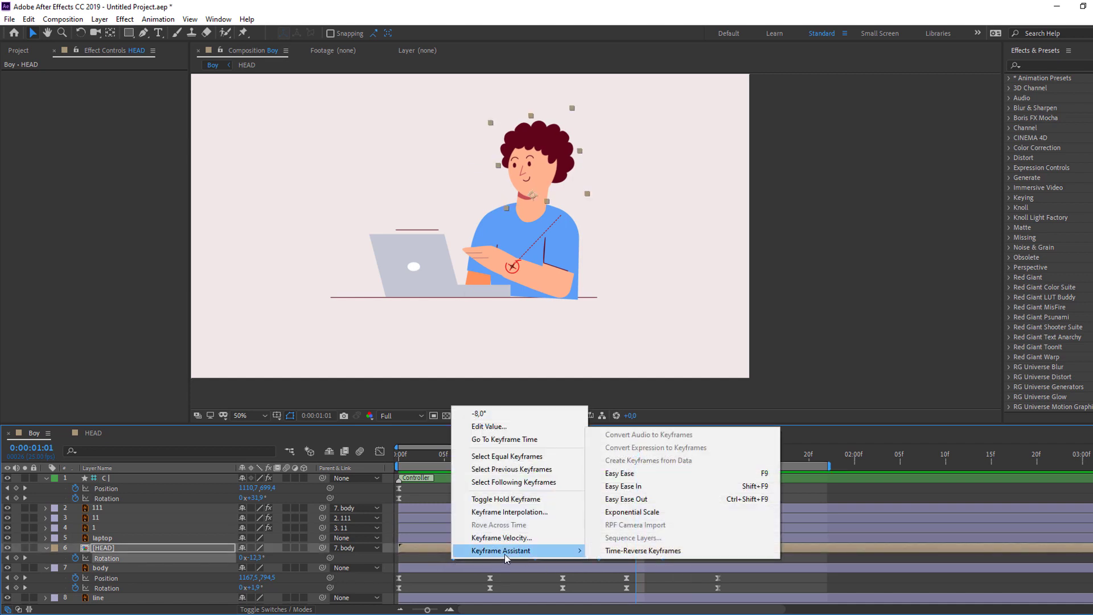
click(626, 474)
key(space)
key(comma)
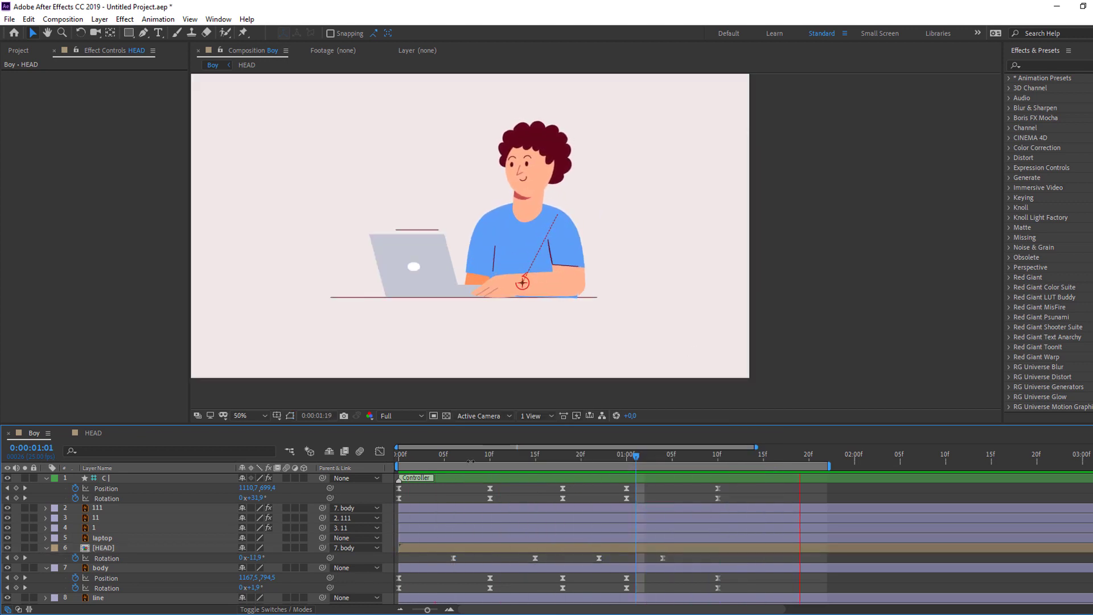
click(454, 456)
click(102, 548)
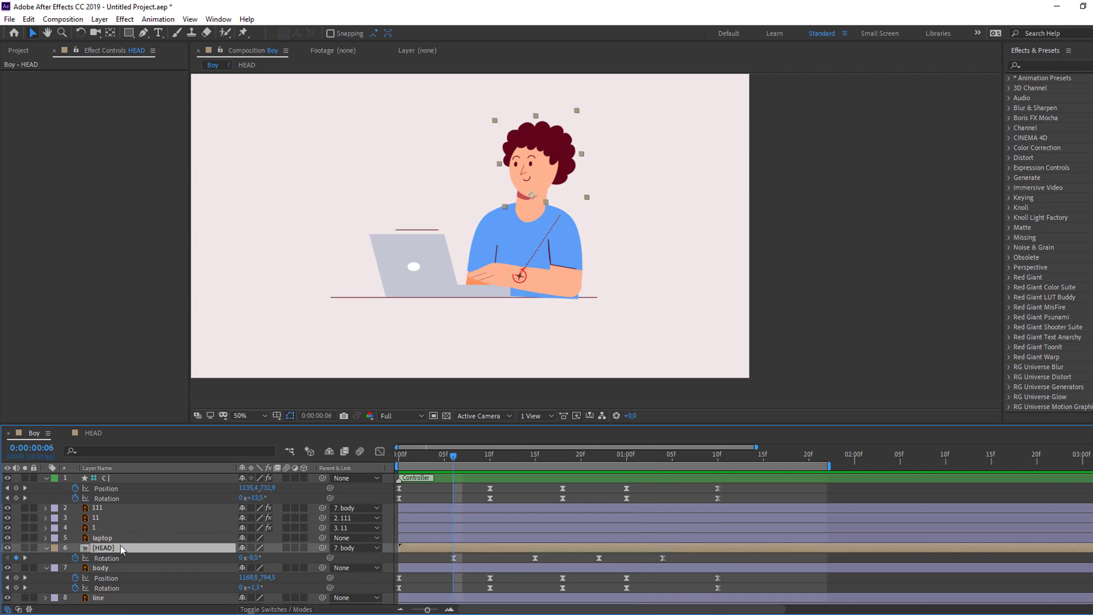
Keyframe HEAD Position, lowering it slightly at 10f and returning to the start pose at 15f.
key(shift+p)
click(75, 559)
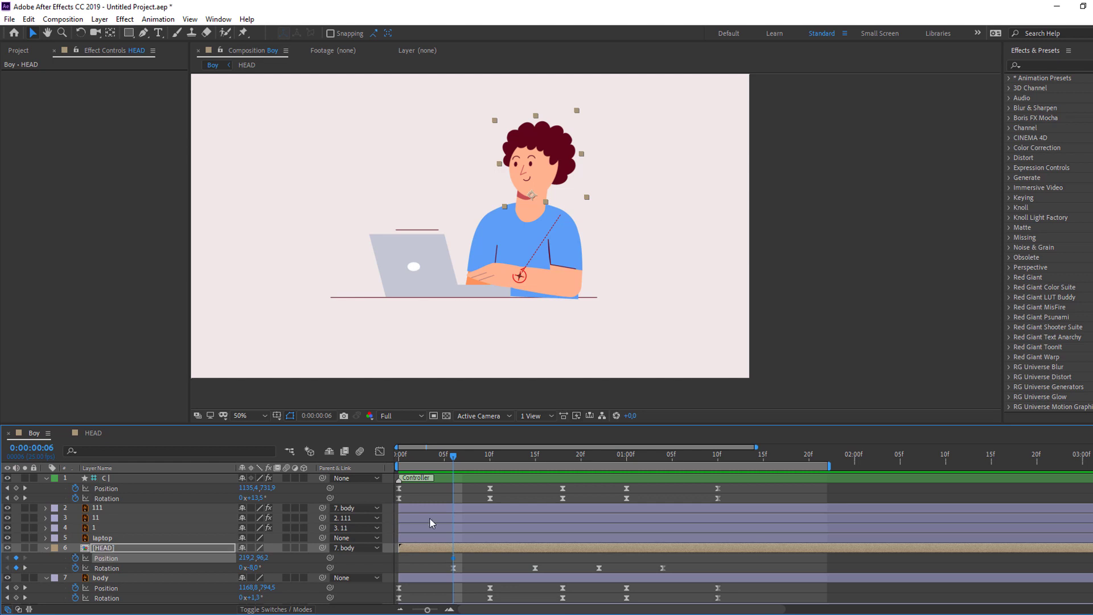
drag(457, 460, 493, 460)
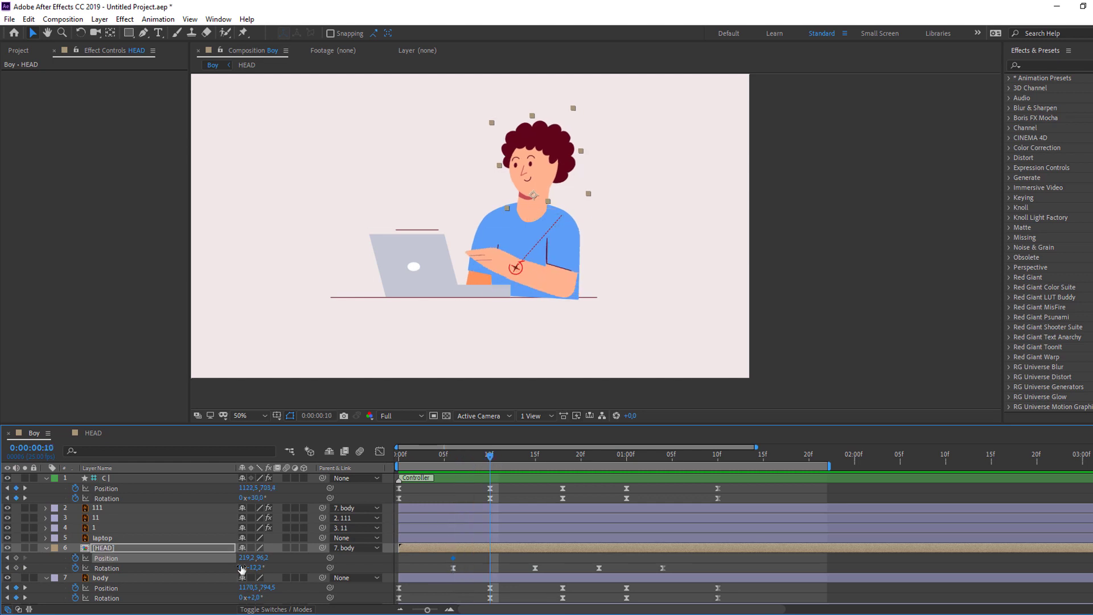
drag(260, 561, 264, 558)
drag(490, 460, 535, 461)
drag(472, 555, 450, 562)
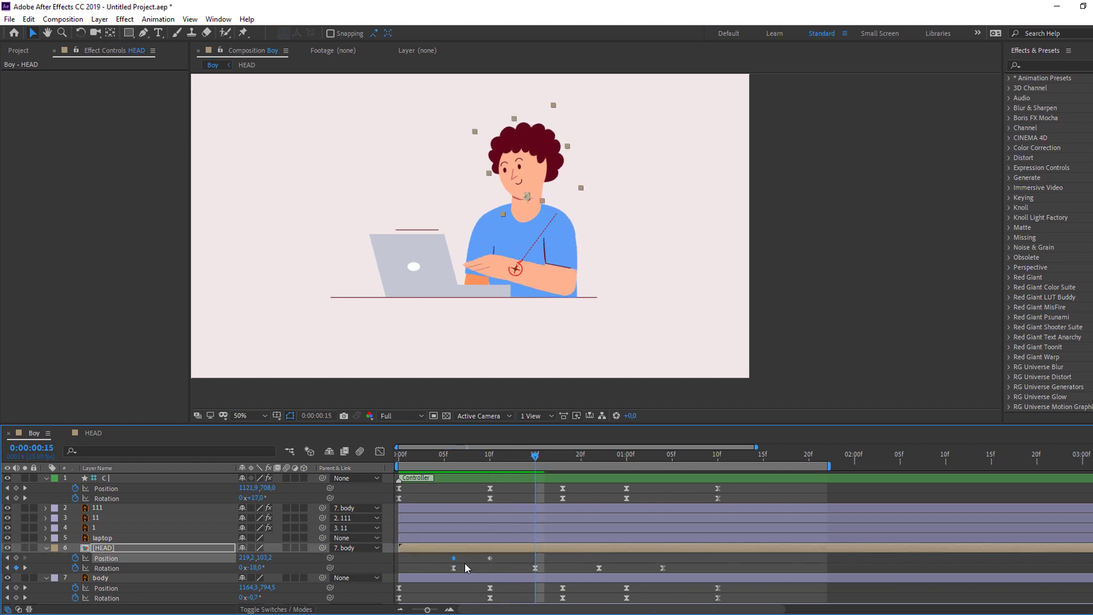
key(ctrl+v)
Easy Ease the head Position keyframes, spread the first earlier and last later, and preview.
drag(548, 556, 451, 555)
right_click(451, 559)
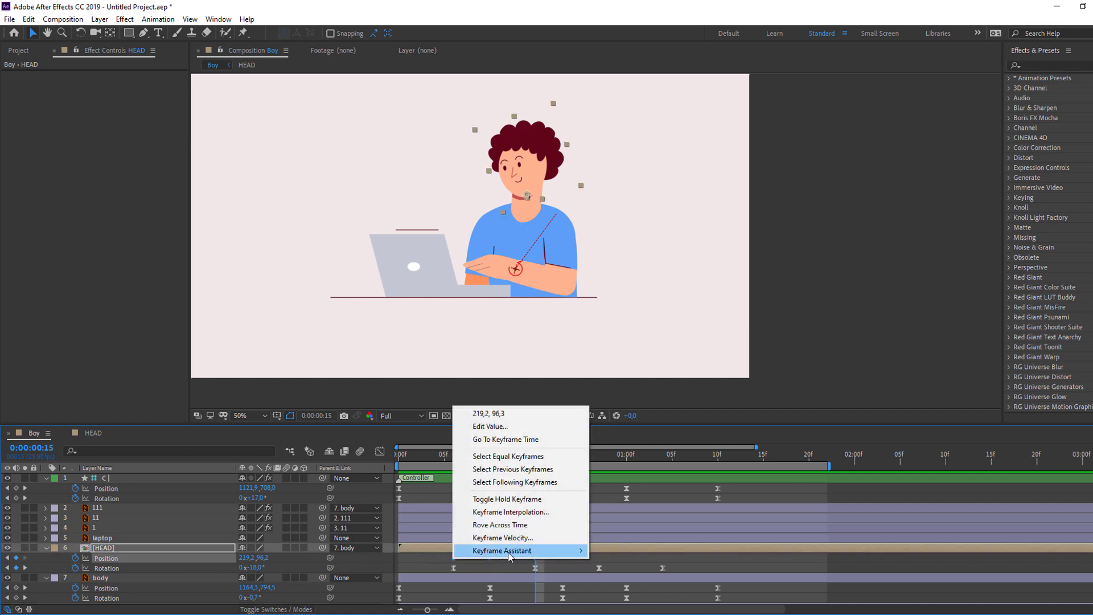
mouse_move(512, 550)
click(638, 474)
key(space)
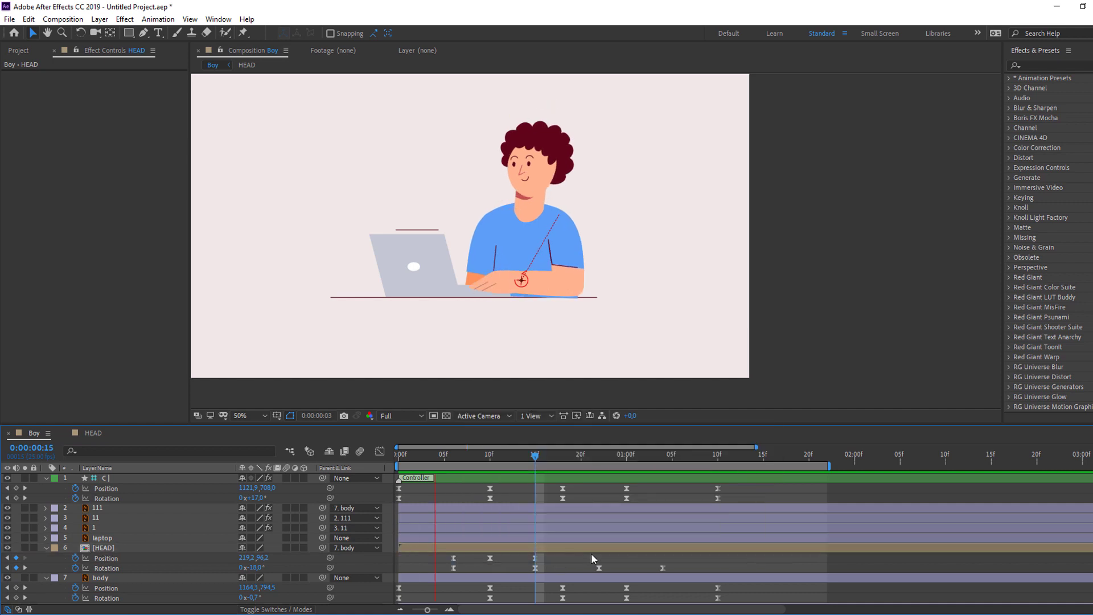
drag(461, 573, 435, 557)
click(438, 559)
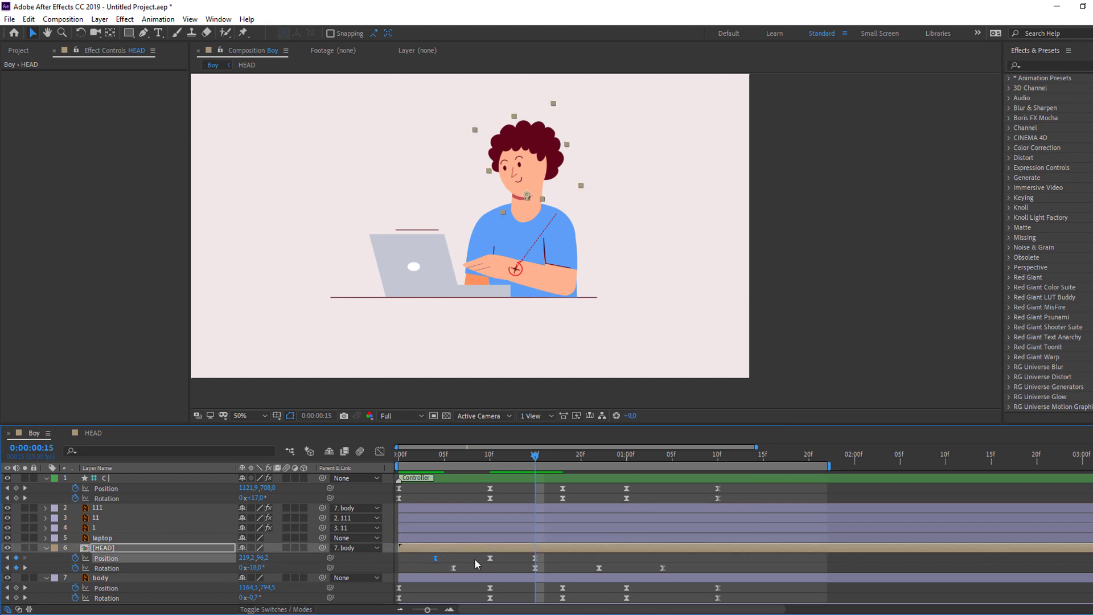
drag(541, 558, 558, 558)
key(space)
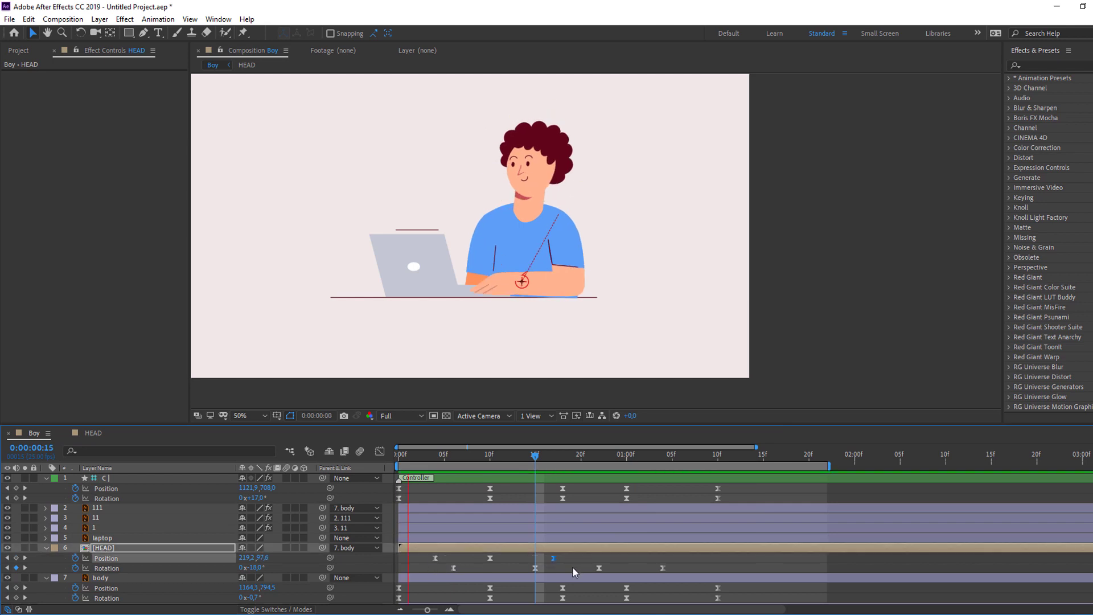
key(comma)
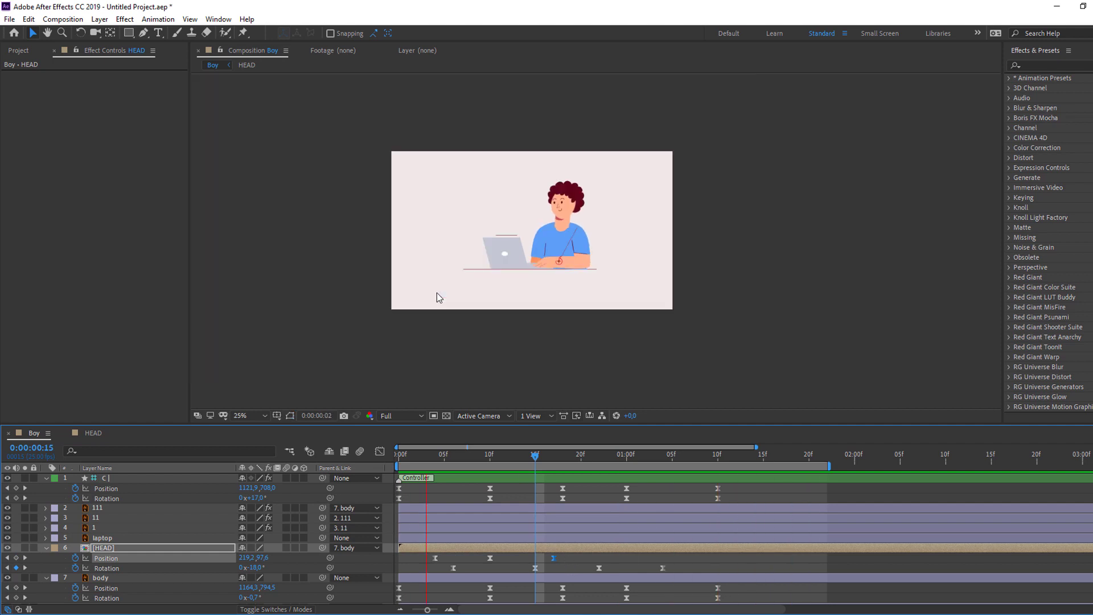
key(space)
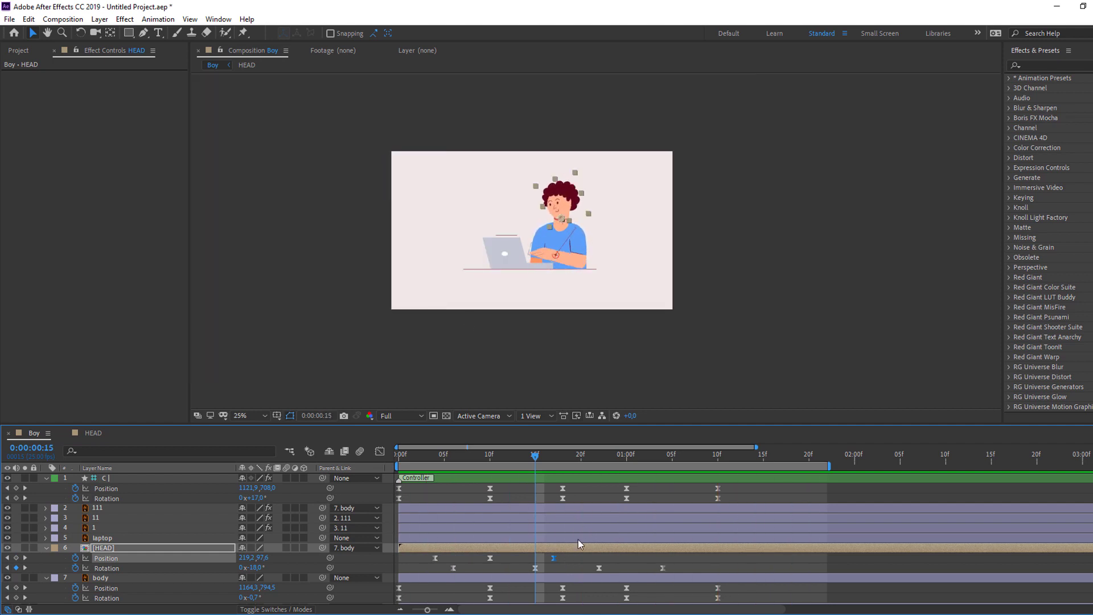
Paste the head Position keyframes again at 20 frames and preview the nodding.
drag(567, 561, 433, 558)
click(584, 464)
drag(678, 566, 630, 578)
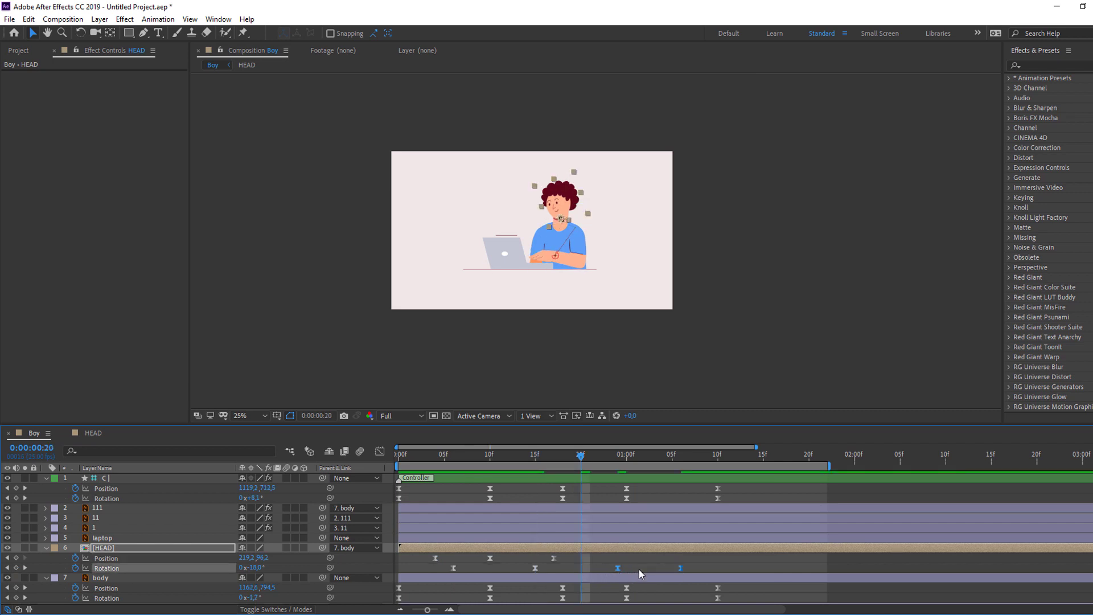
key(ctrl+v)
key(space)
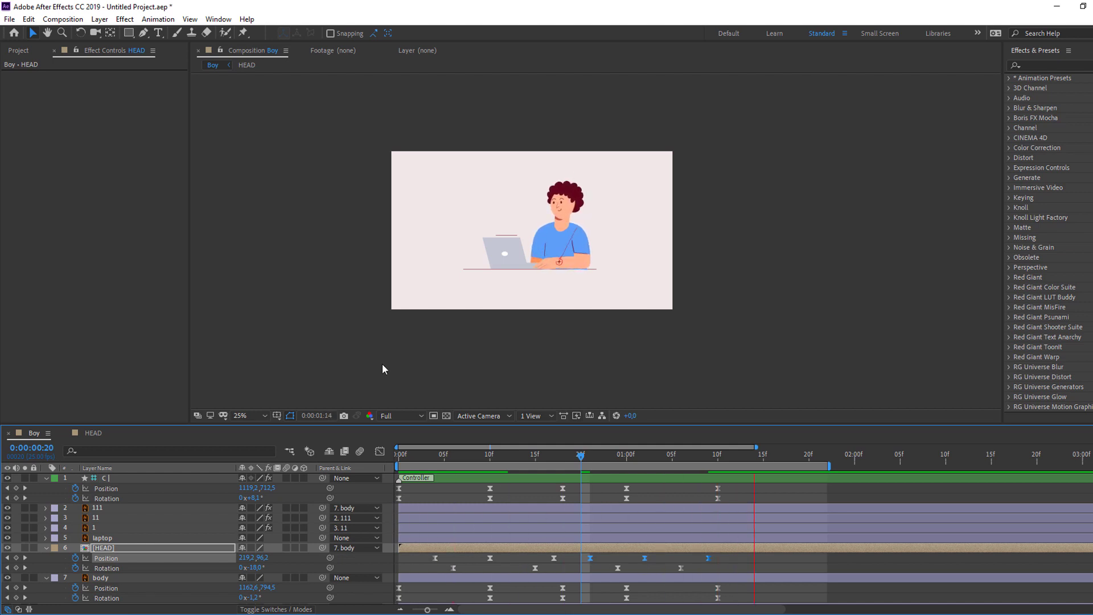
key(space)
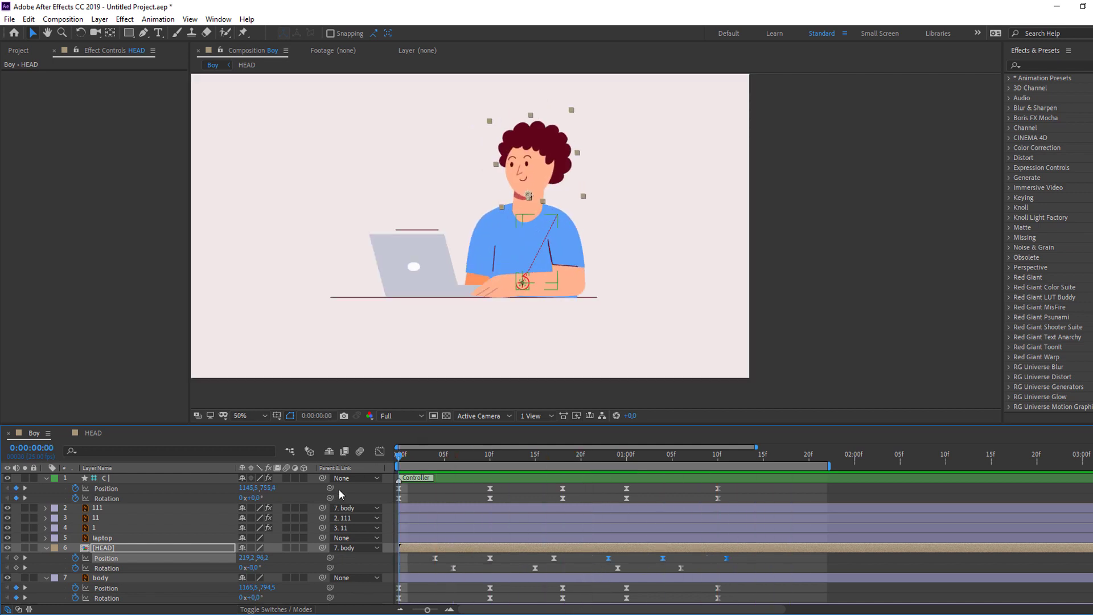
Inside the HEAD precomp, unlink the eye layer's Scale and start keyframing it.
double_click(105, 548)
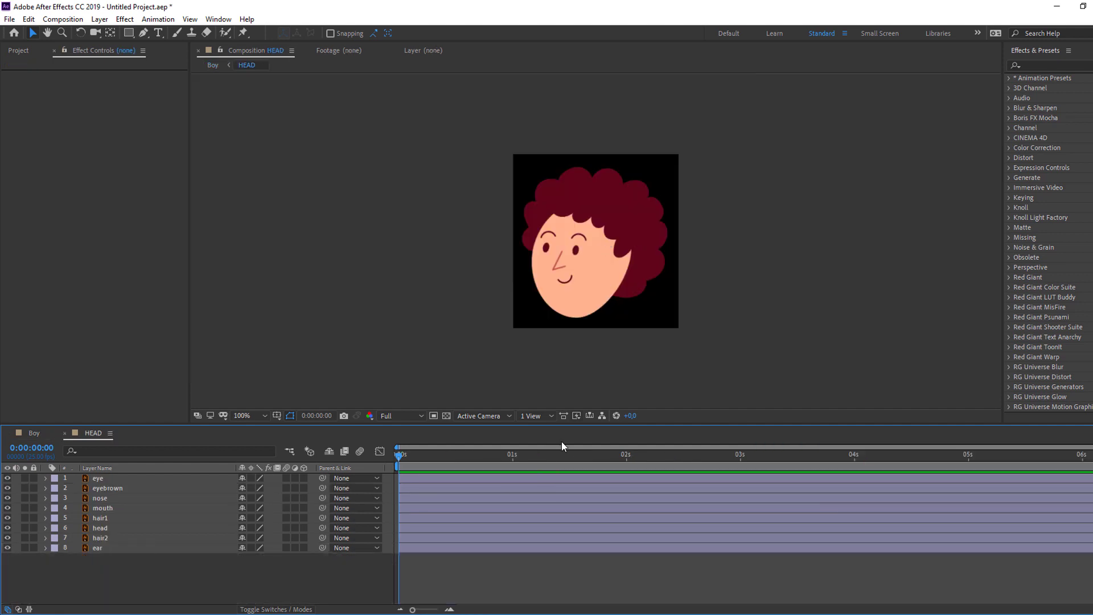
scroll(575, 323, up, 4)
click(498, 260)
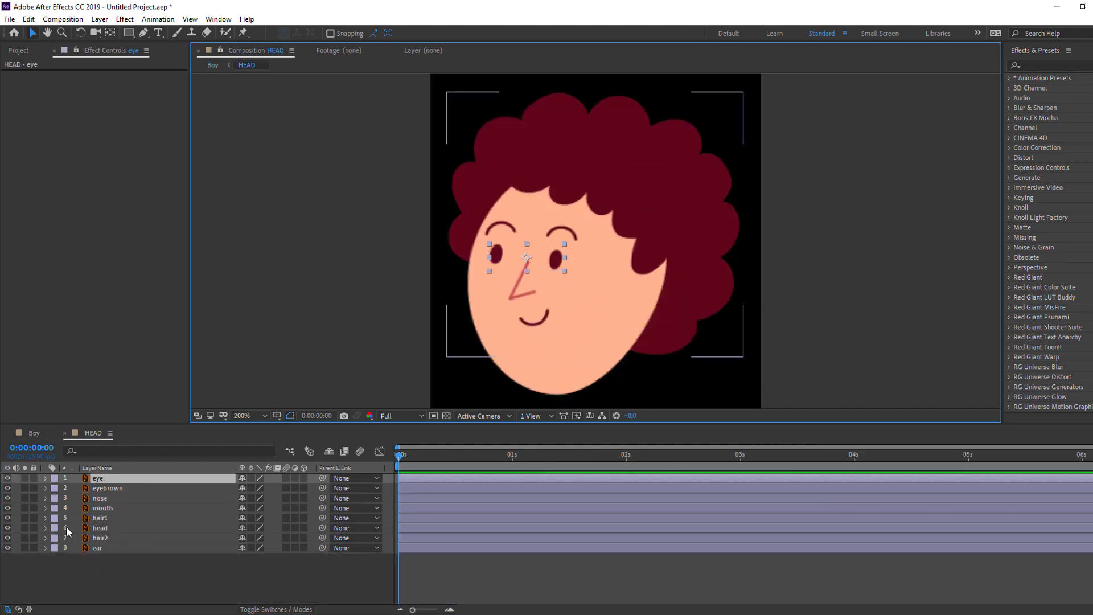
key(s)
click(242, 488)
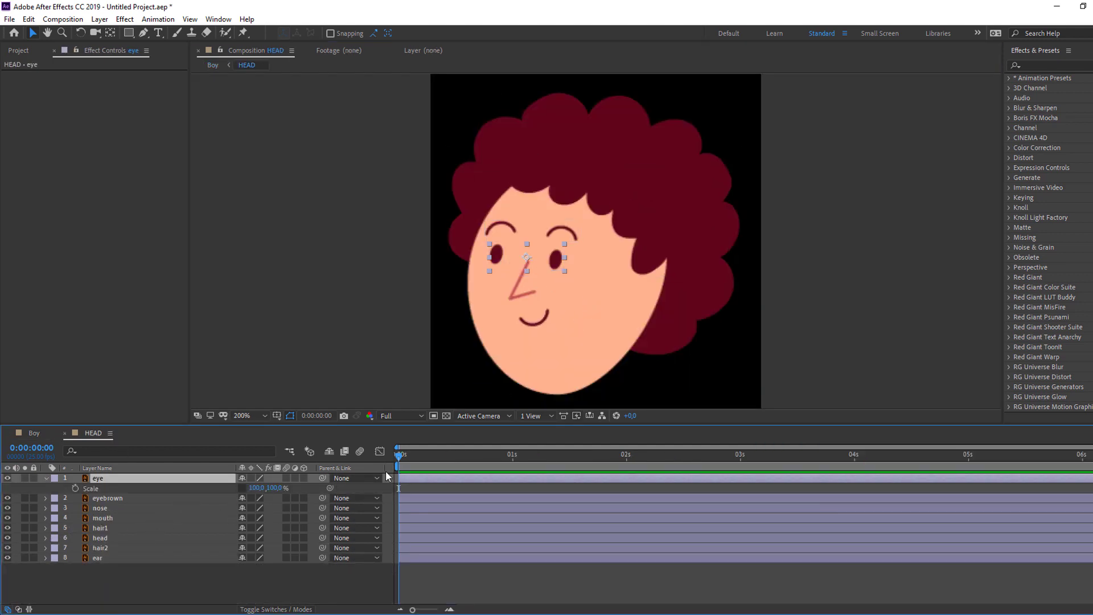
click(75, 488)
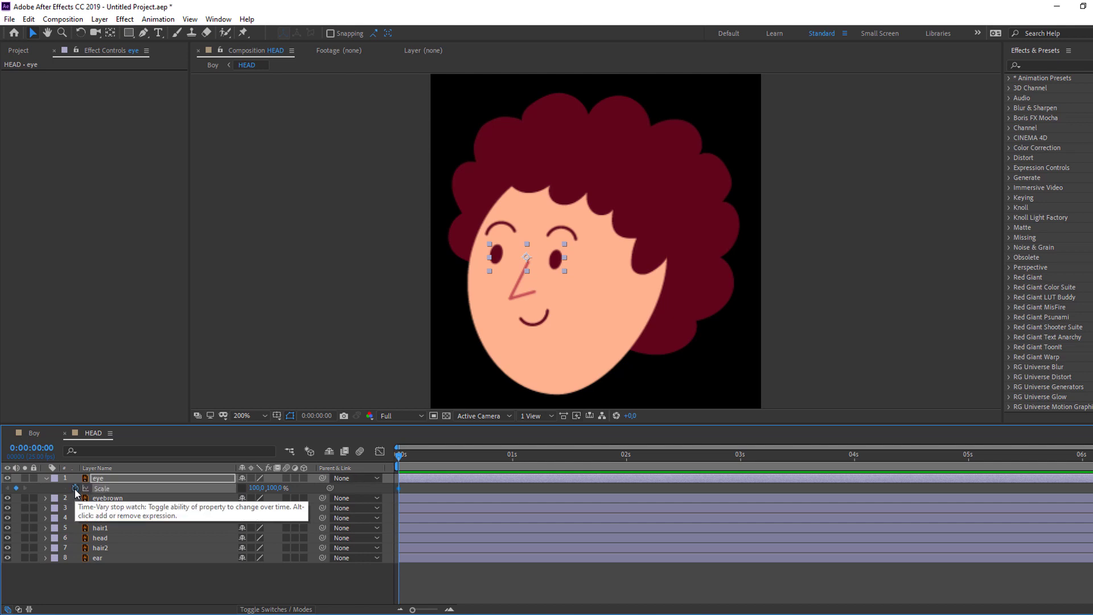
Squash the eye height to 5% a few frames later, then back to 100%.
key(Page_Down)
key(Page_Down)
key(Page_Down)
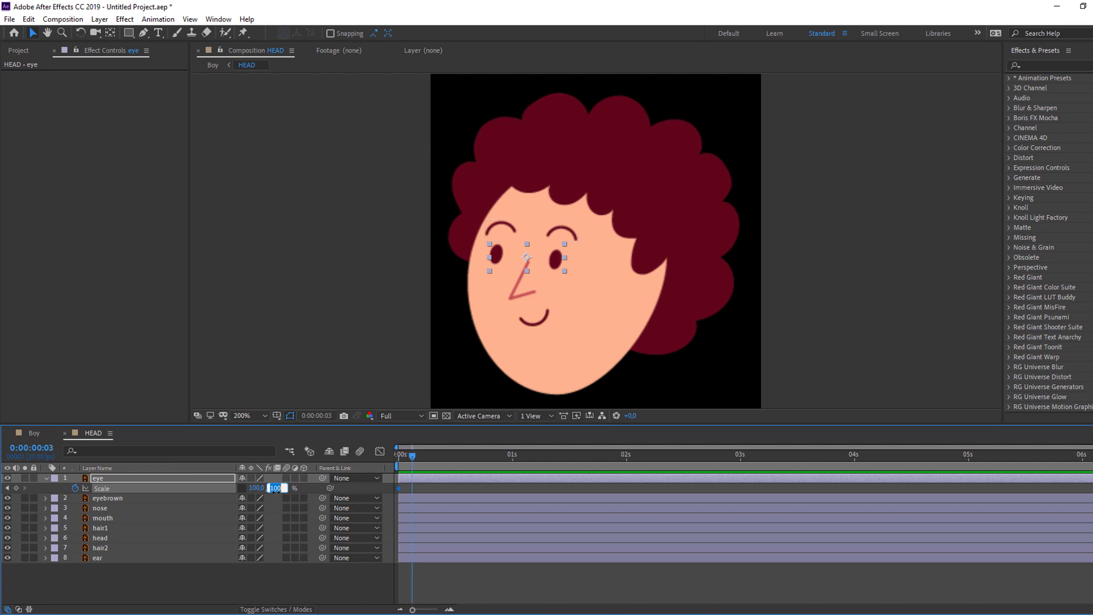
click(276, 488)
text(5)
key(Return)
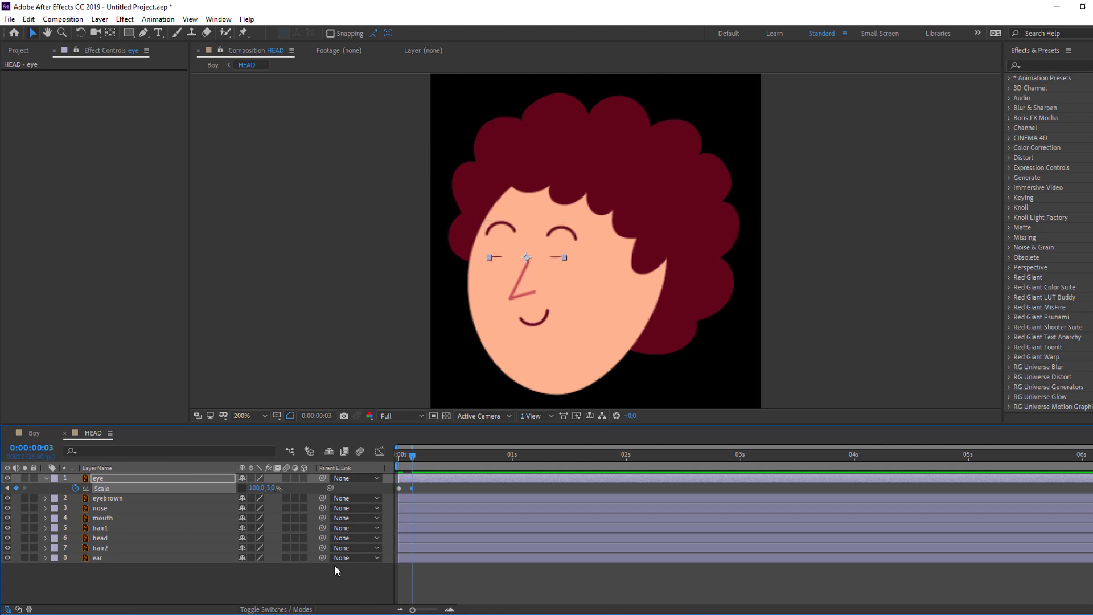
key(Page_Down)
key(Page_Down)
key(Page_Down)
text(100)
key(Return)
Apply Easy Ease to the blink Scale keyframes and shift them one frame later.
click(444, 490)
click(398, 489)
right_click(400, 488)
mouse_move(501, 481)
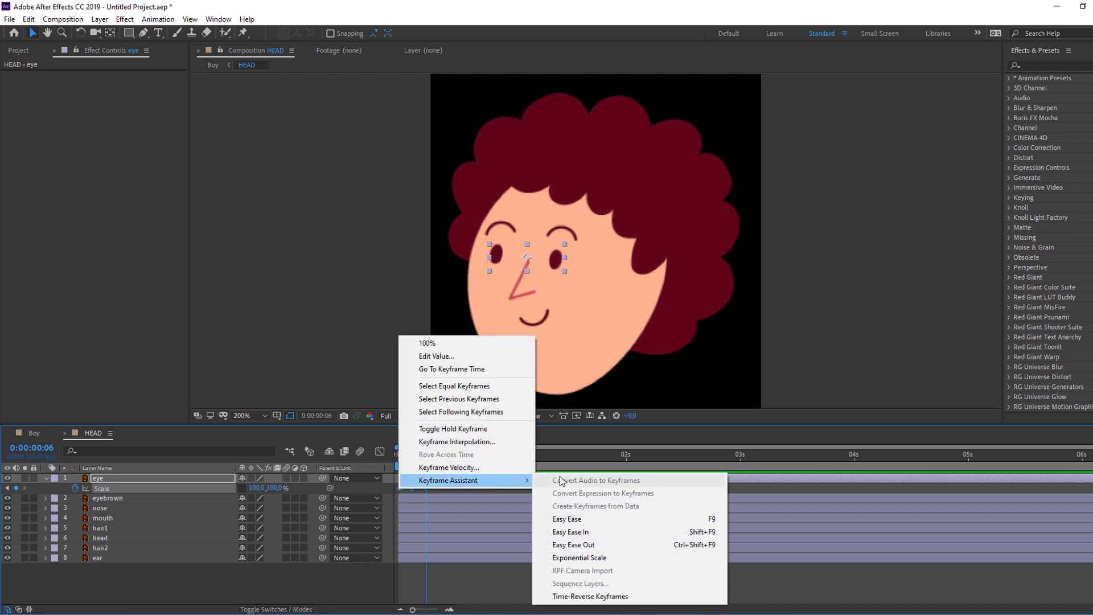
click(569, 519)
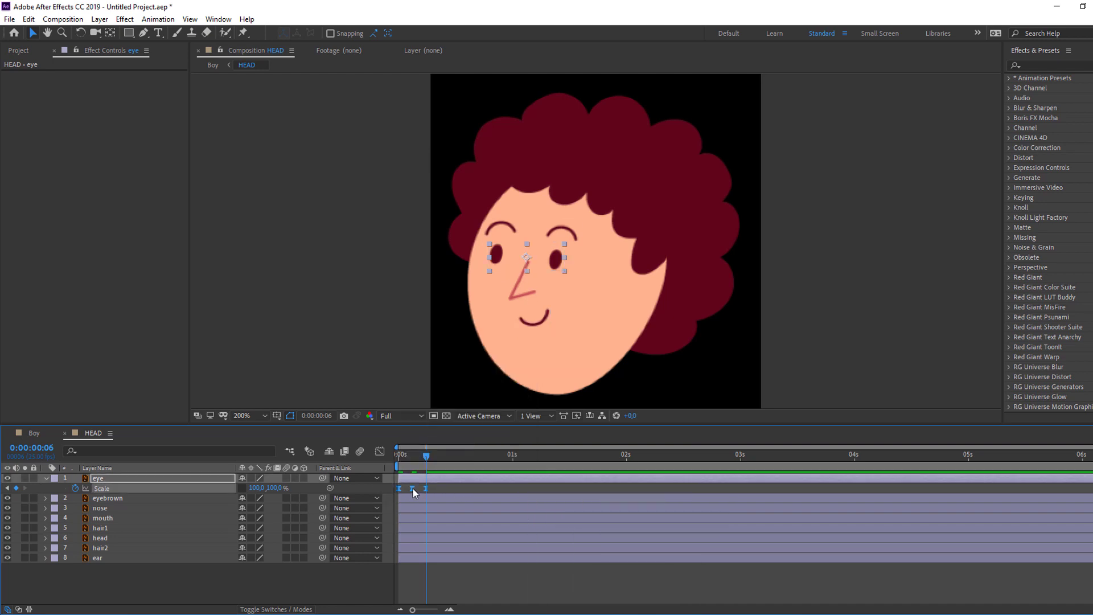
drag(412, 488, 425, 488)
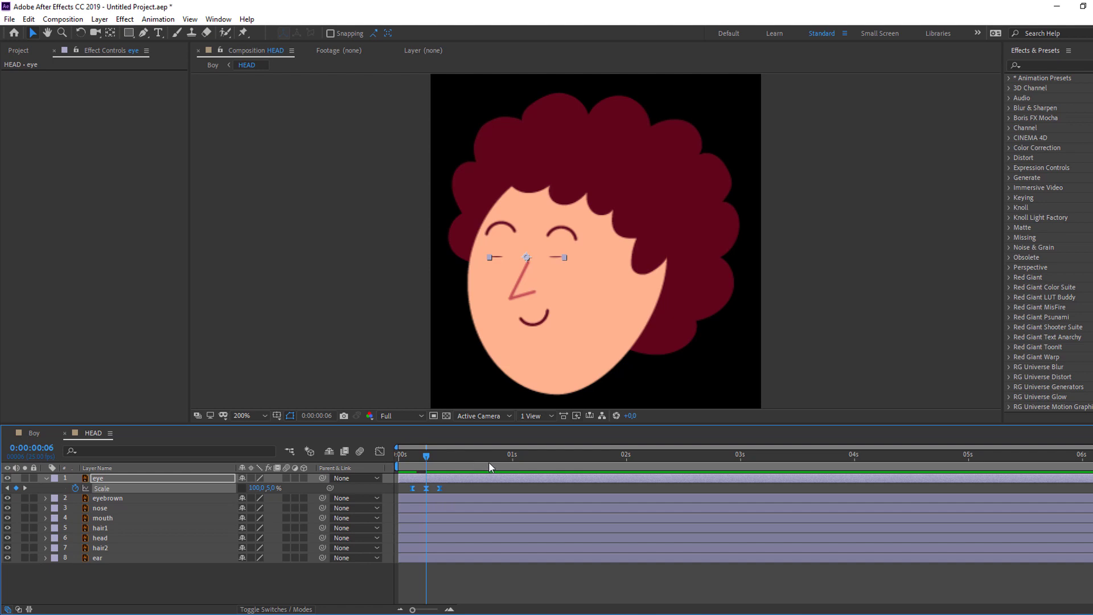
Paste copies of the blink at 1:07 and at the next blink time.
click(544, 457)
key(ctrl+v)
click(686, 455)
key(ctrl+v)
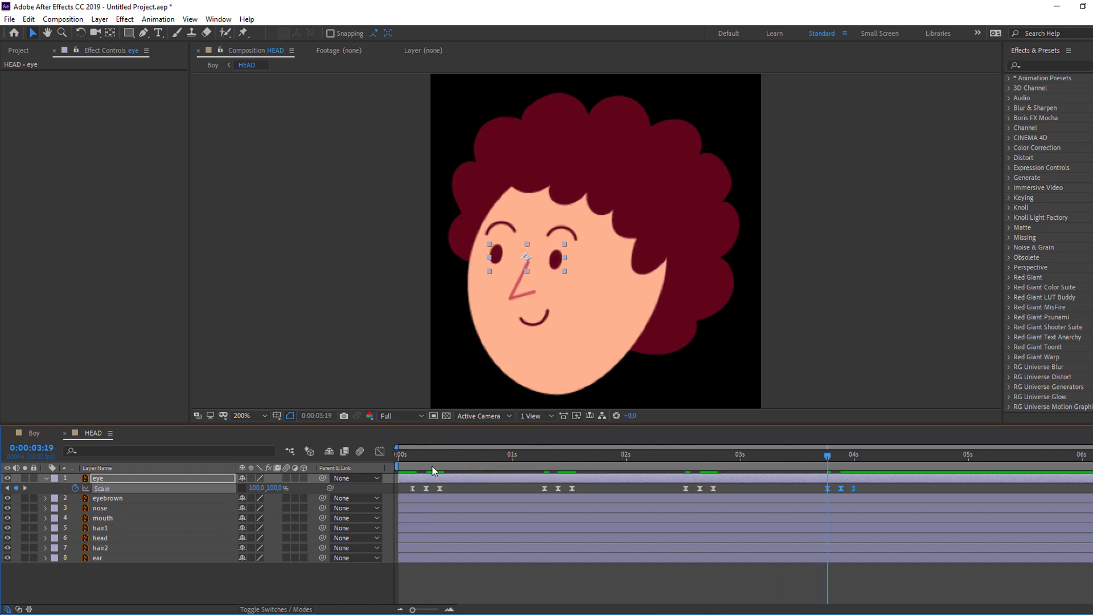
Preview the full animation in the Boy comp, then return to HEAD at 22 frames.
click(43, 434)
key(space)
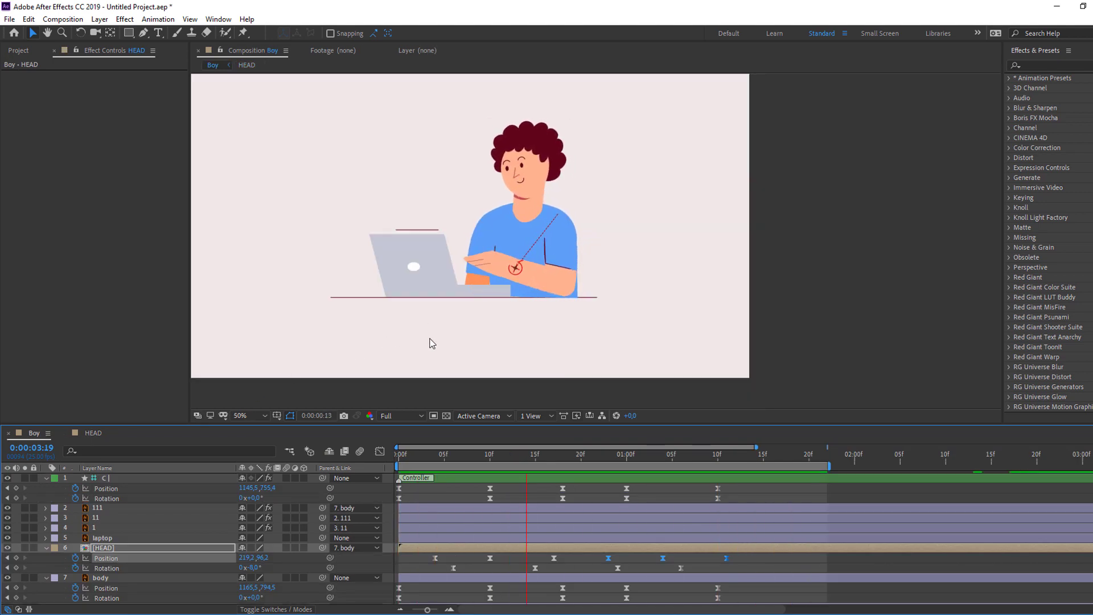
click(405, 453)
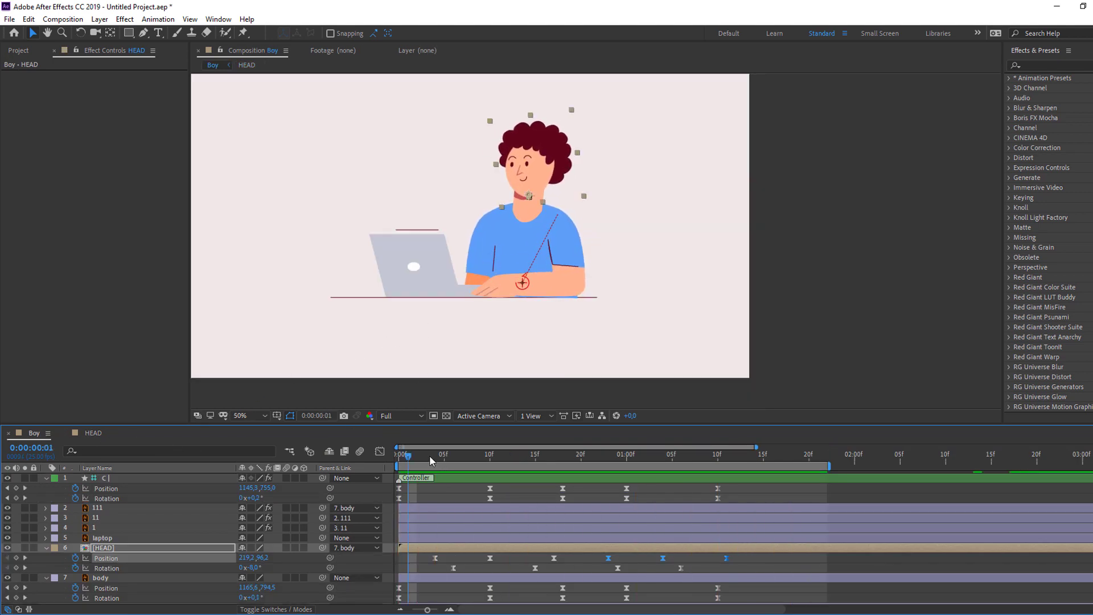
drag(431, 461, 599, 455)
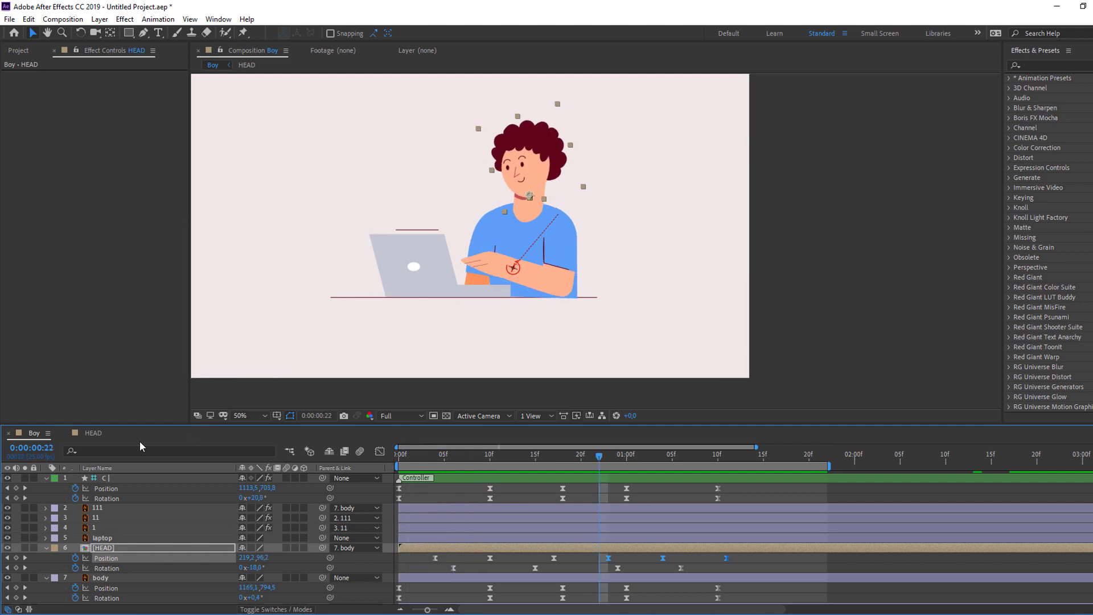
click(91, 433)
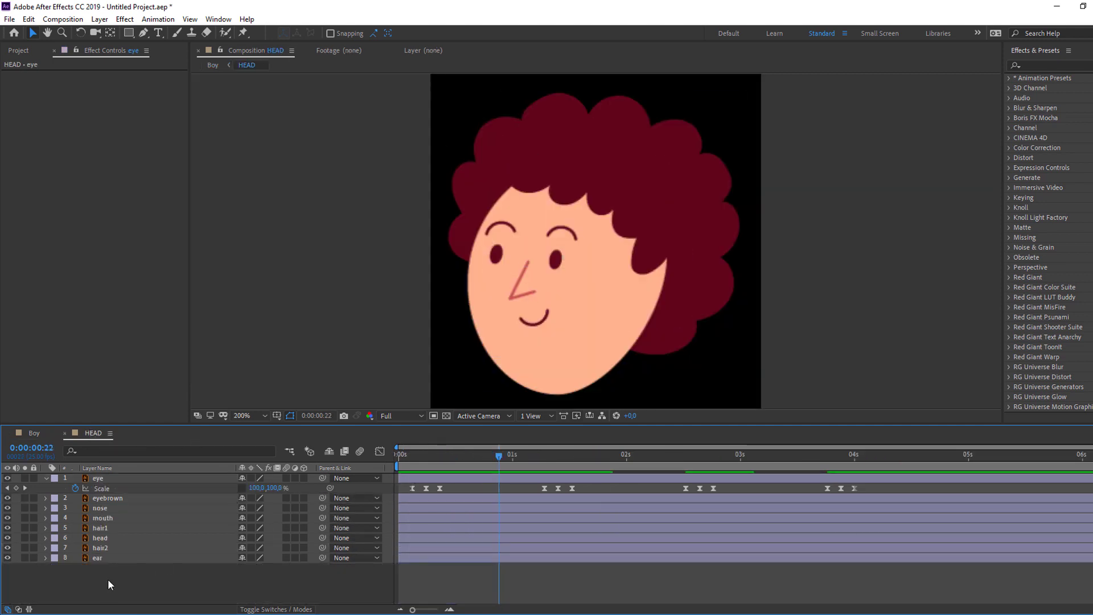
Move the mouth layer so it starts at the current time.
click(117, 520)
drag(421, 518, 517, 521)
click(285, 562)
Draw a straight mouth line with the Pen tool as a new shape layer.
click(143, 33)
scroll(457, 292, up, 3)
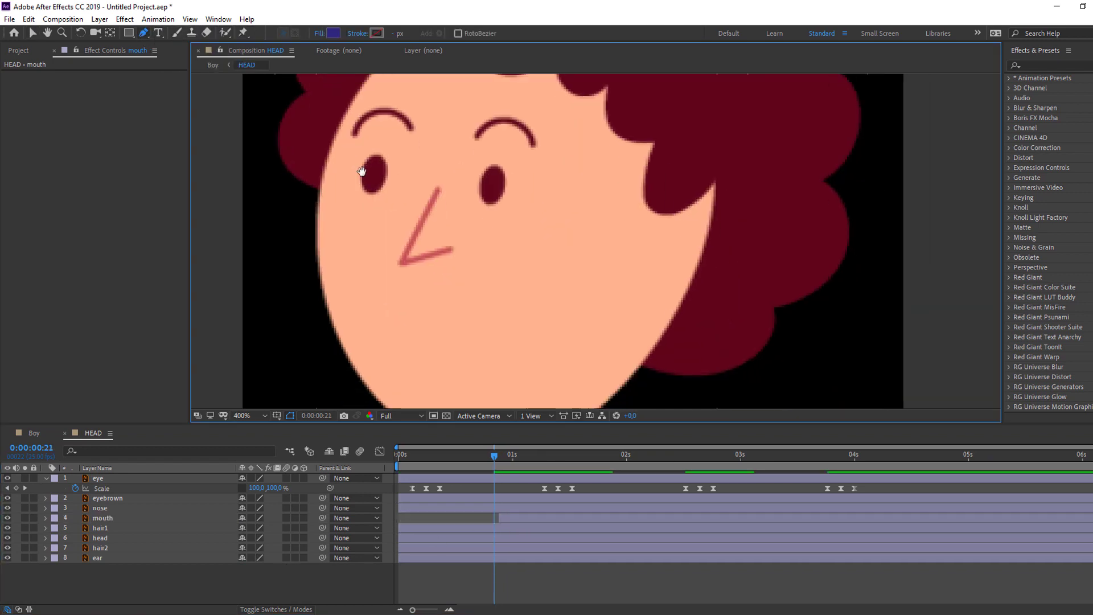
click(388, 259)
click(442, 240)
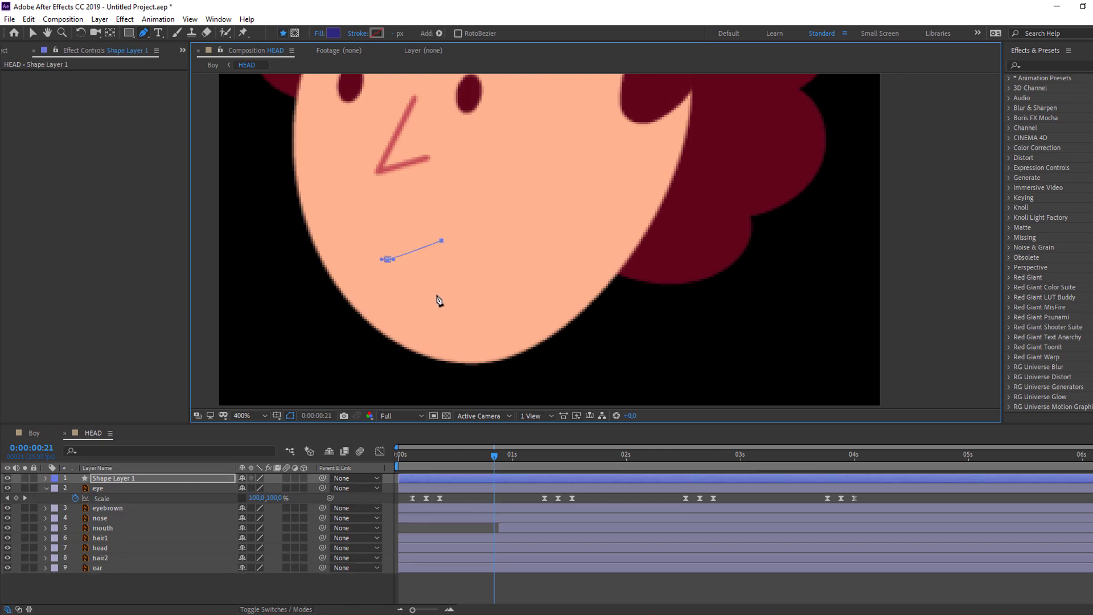
key(v)
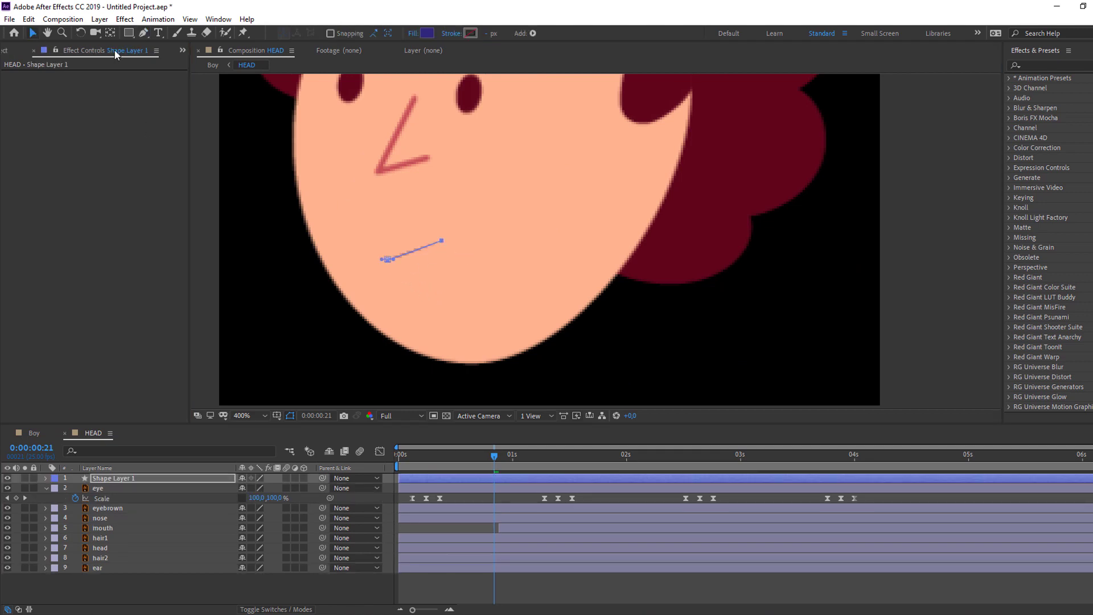
Set the mouth shape to no fill and a solid stroke sampled from the maroon hair.
click(412, 34)
click(295, 246)
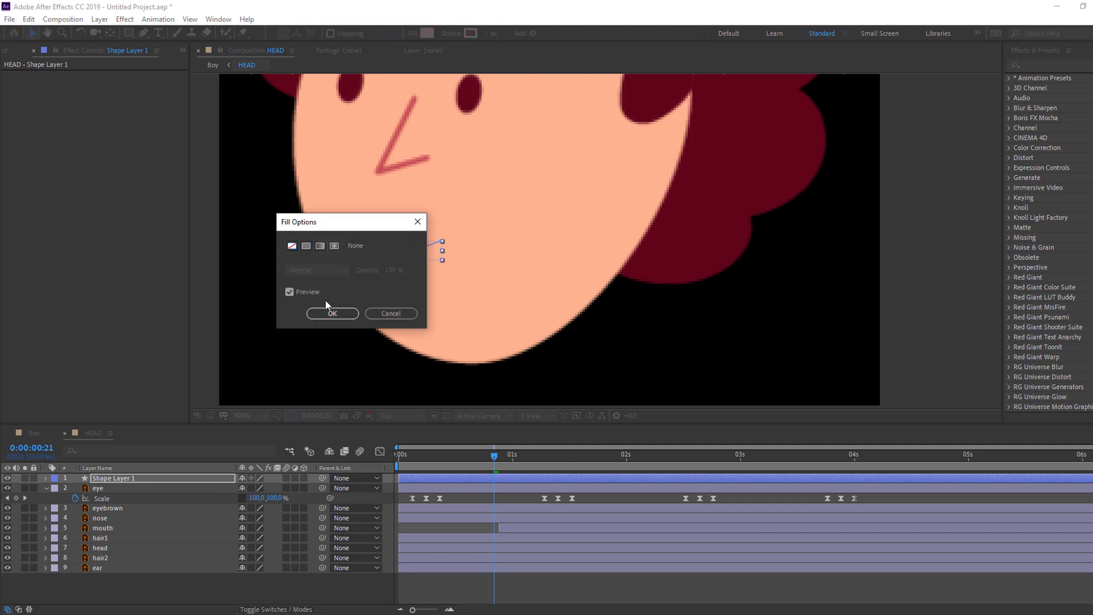
click(332, 313)
click(451, 33)
click(305, 246)
click(333, 313)
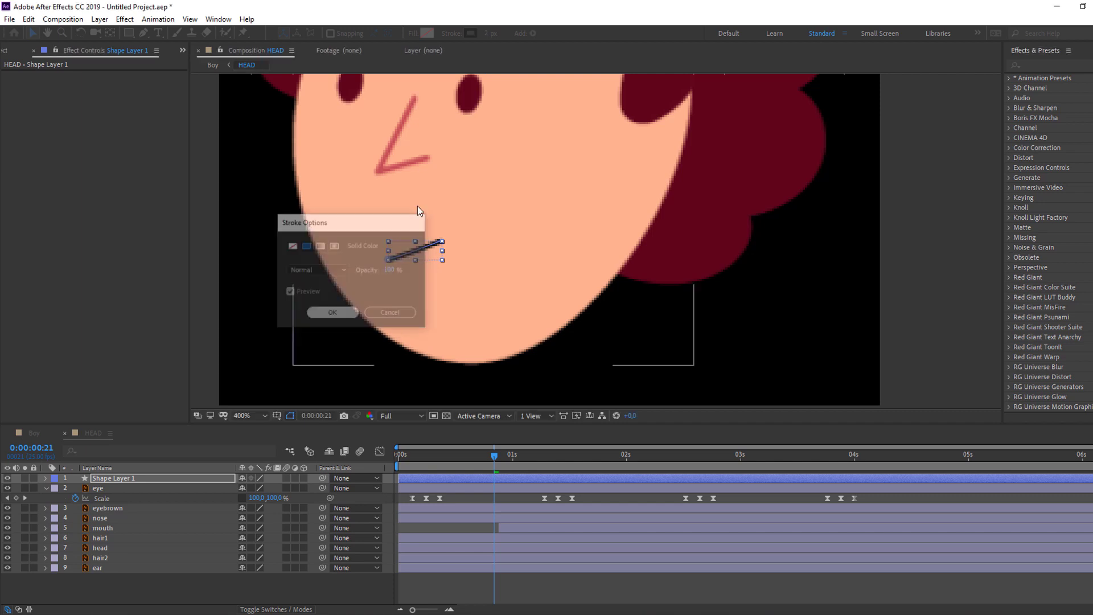
click(471, 33)
click(337, 330)
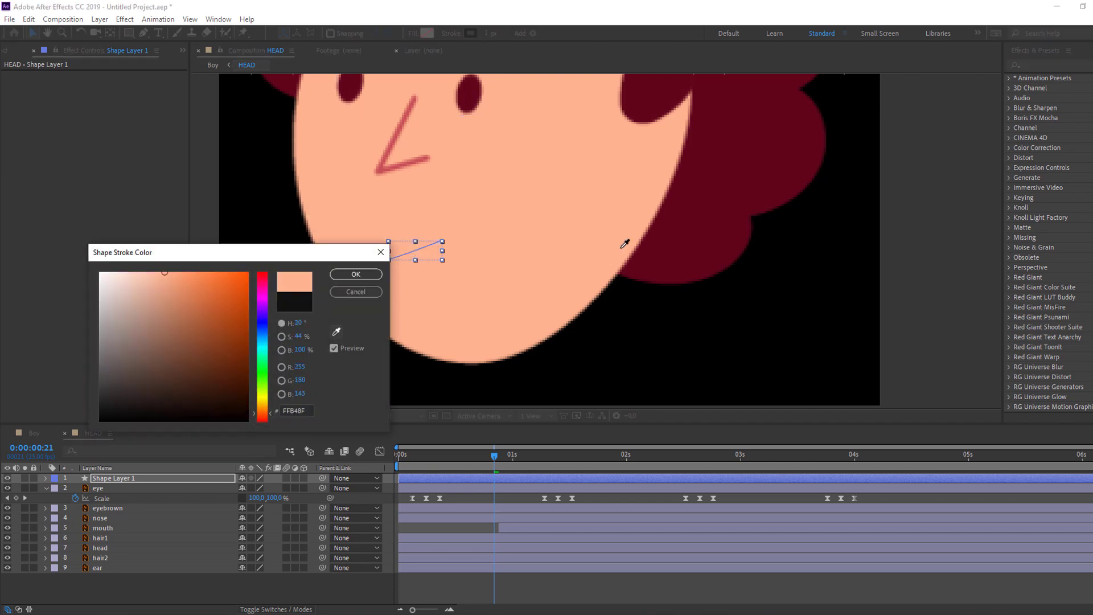
click(377, 276)
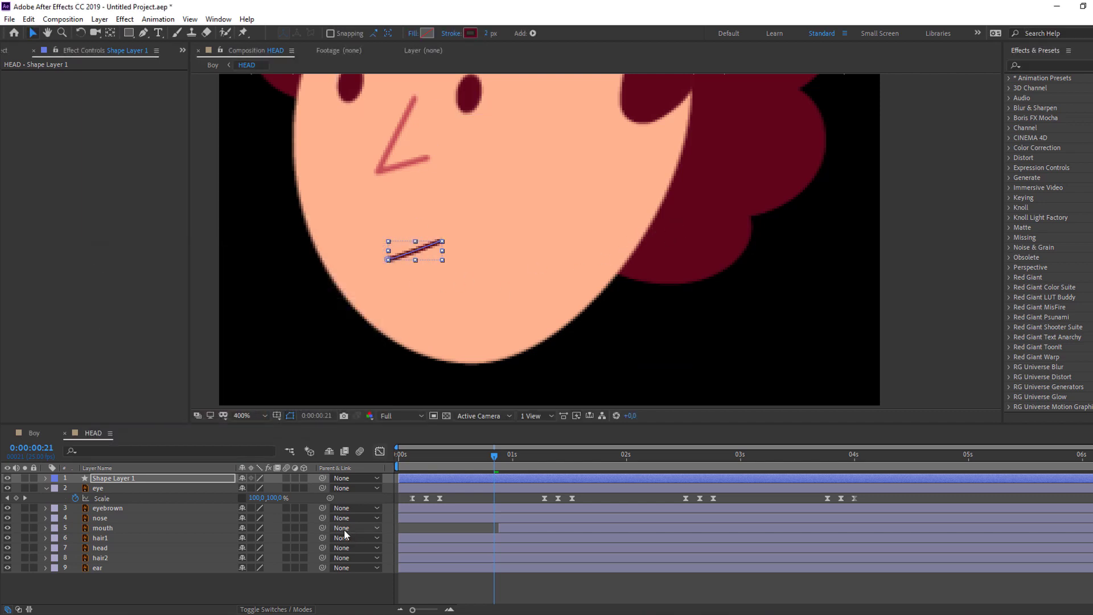
click(283, 595)
scroll(374, 302, down, 2)
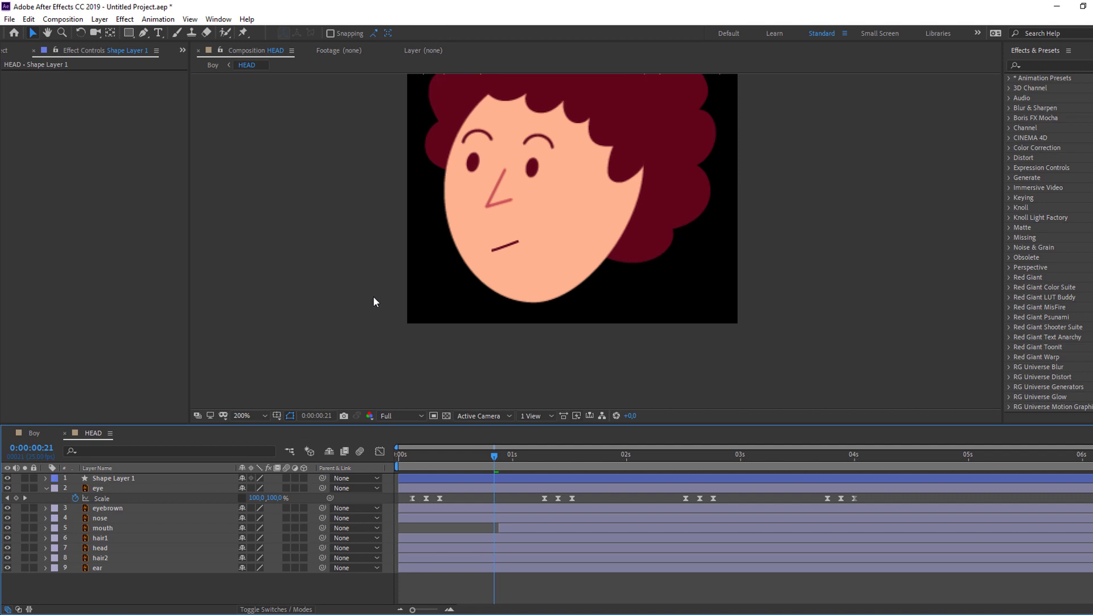
Trim the line mouth layer to end at 22 frames and preview the mouth swap.
click(440, 480)
drag(495, 456, 499, 457)
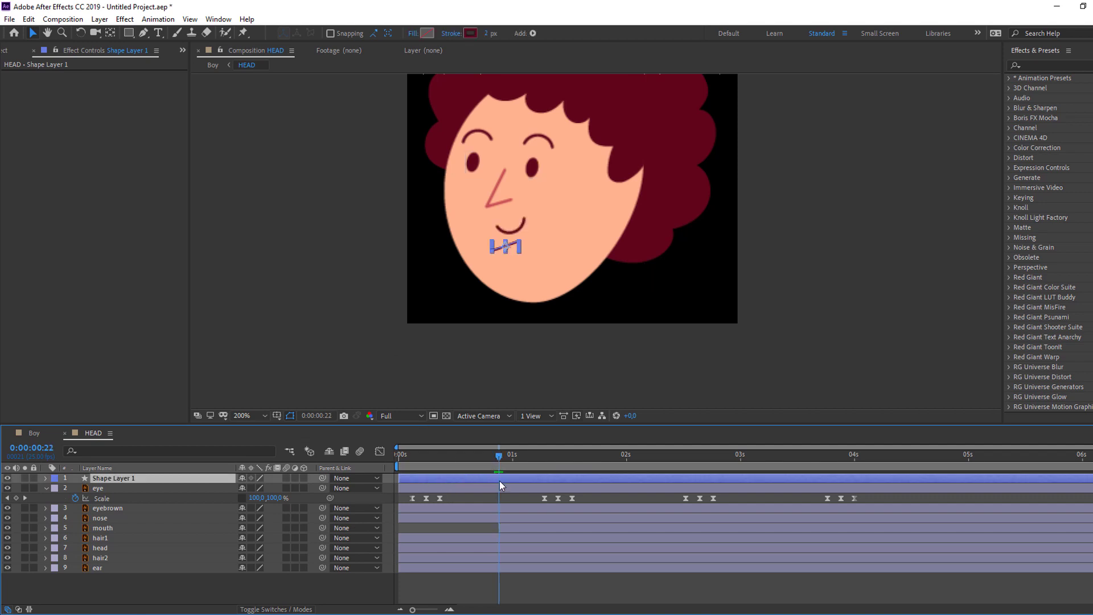
drag(1090, 478, 499, 494)
key(space)
At 21 frames, nudge the line mouth slightly up and right, then preview.
drag(484, 456, 495, 461)
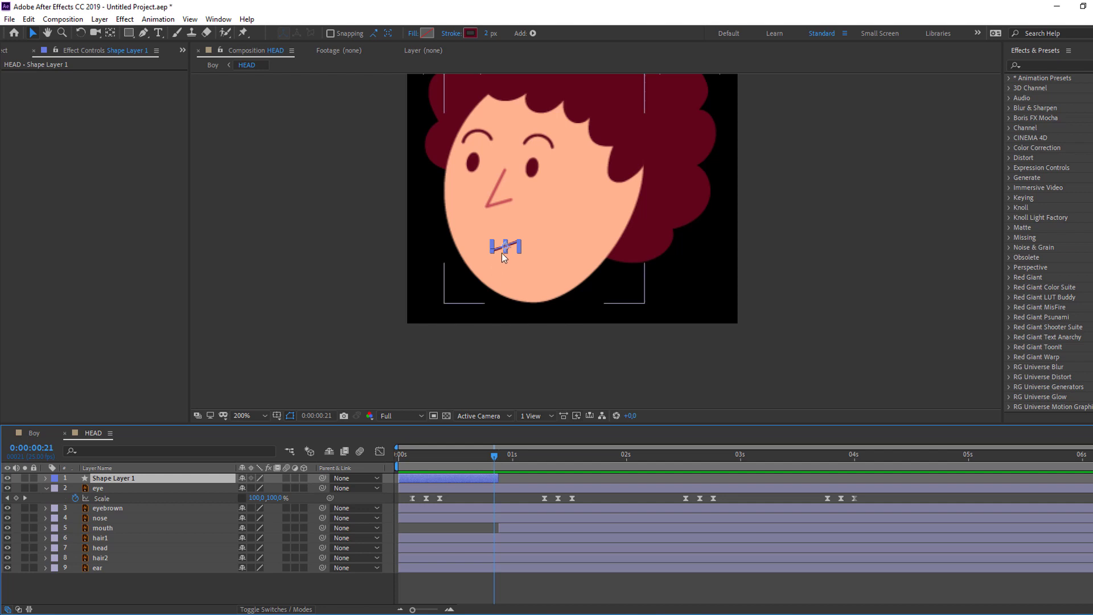
drag(505, 248, 511, 243)
click(525, 306)
key(space)
click(514, 236)
click(517, 274)
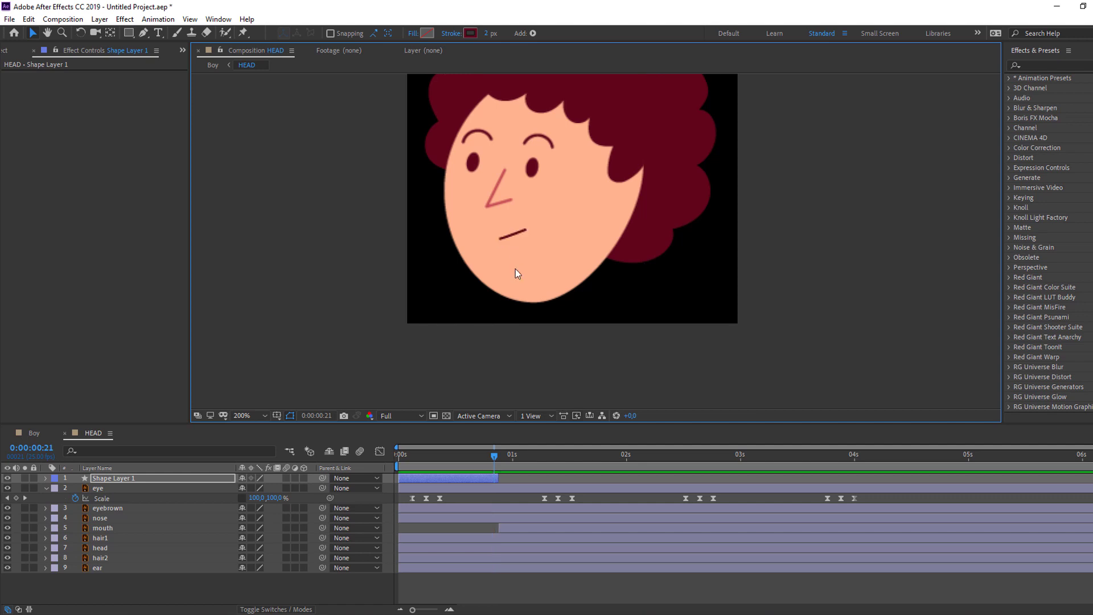
key(space)
At frame 16, set the mouth line's stroke width to 4 px.
drag(484, 460, 471, 460)
scroll(489, 207, up, 3)
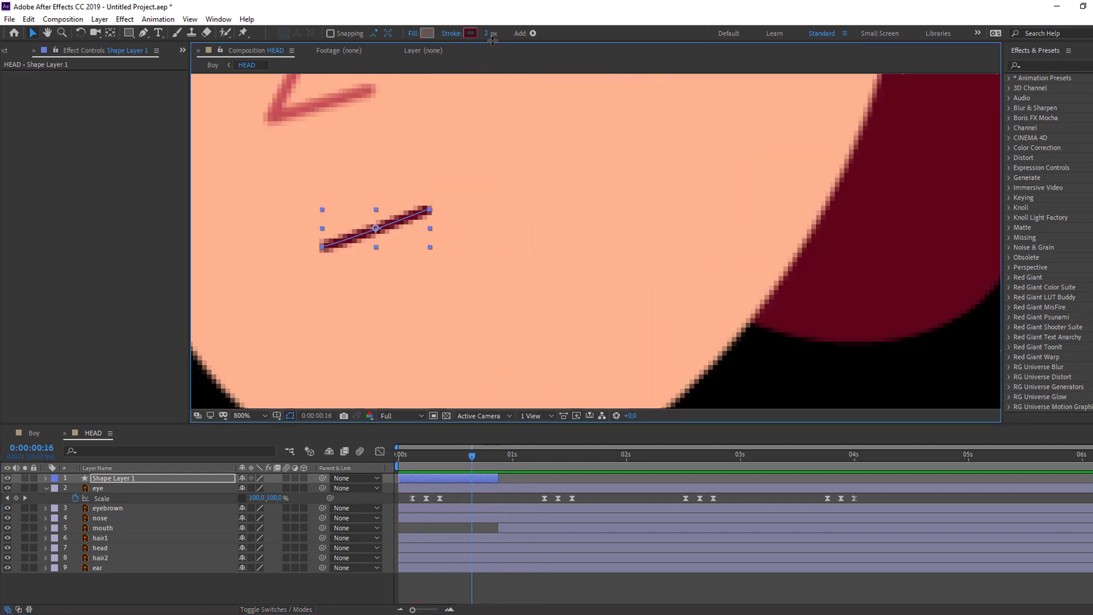
drag(489, 34, 494, 34)
click(490, 35)
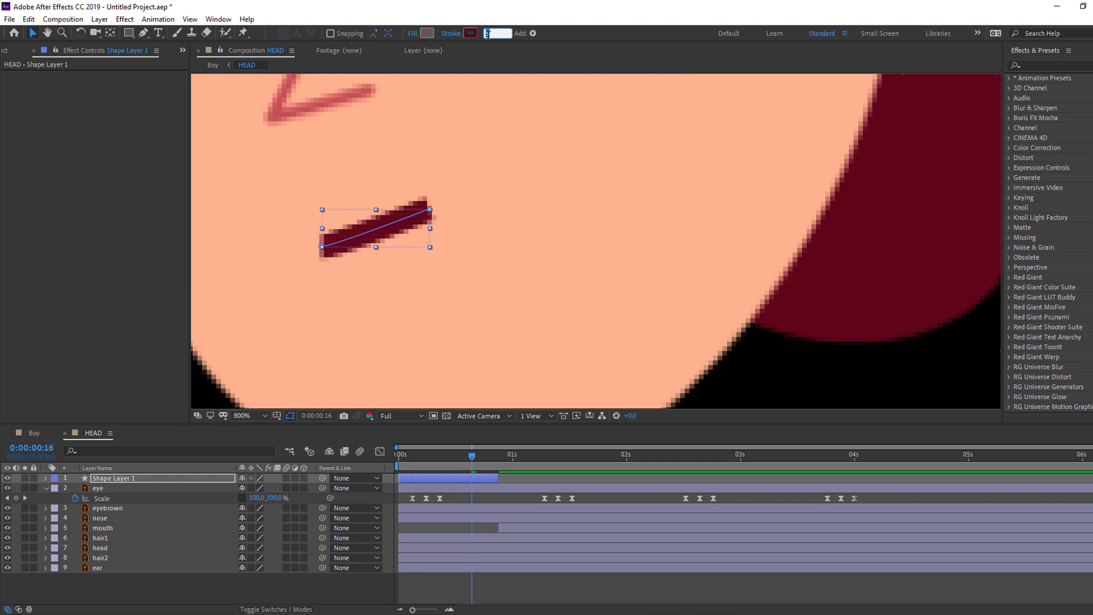
text(4)
key(Return)
Set Stroke 1's Line Cap in Shape Layer 1 to Round Cap, then return to the Boy composition.
click(42, 478)
click(56, 489)
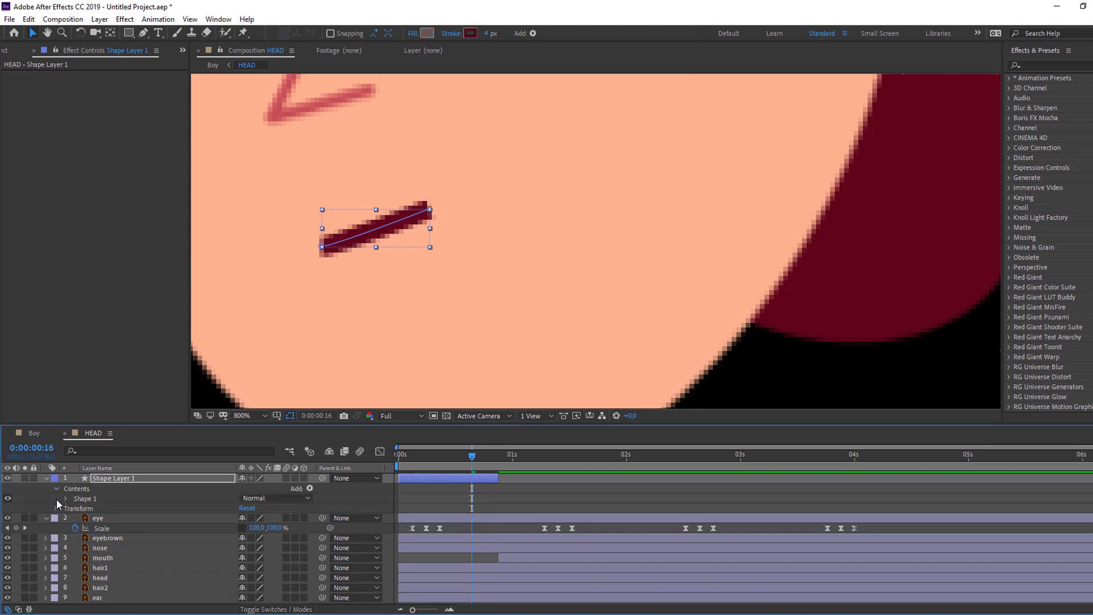
click(66, 498)
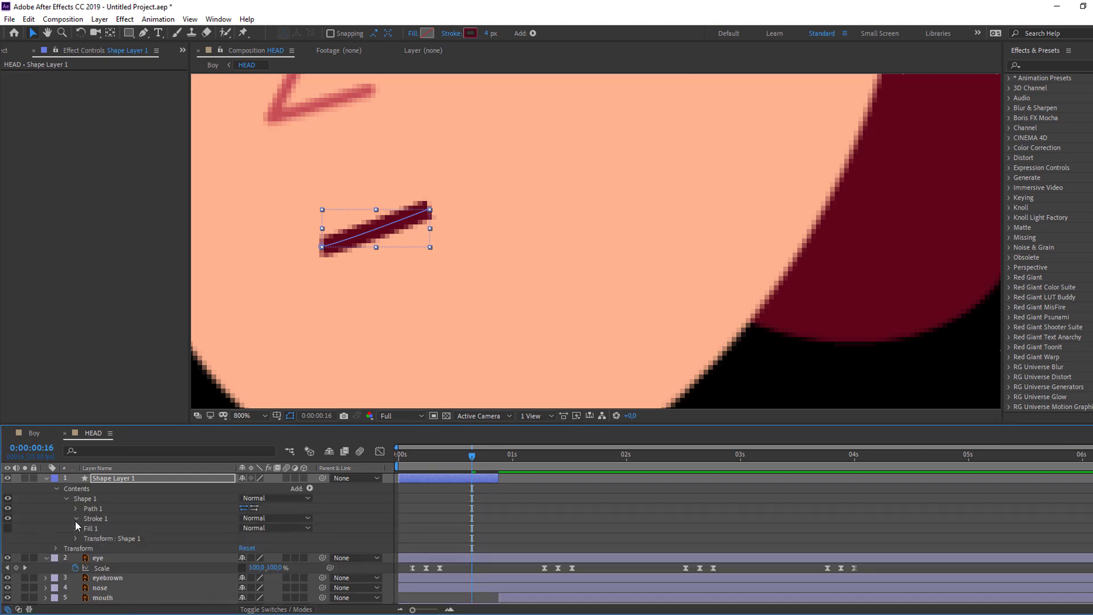
click(76, 519)
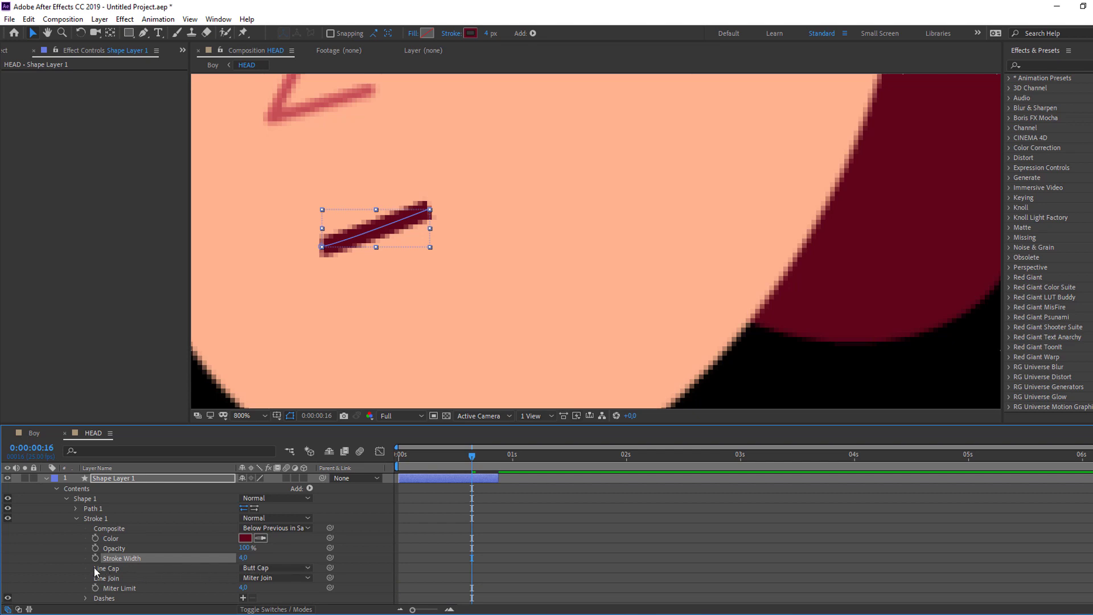
click(95, 570)
click(267, 568)
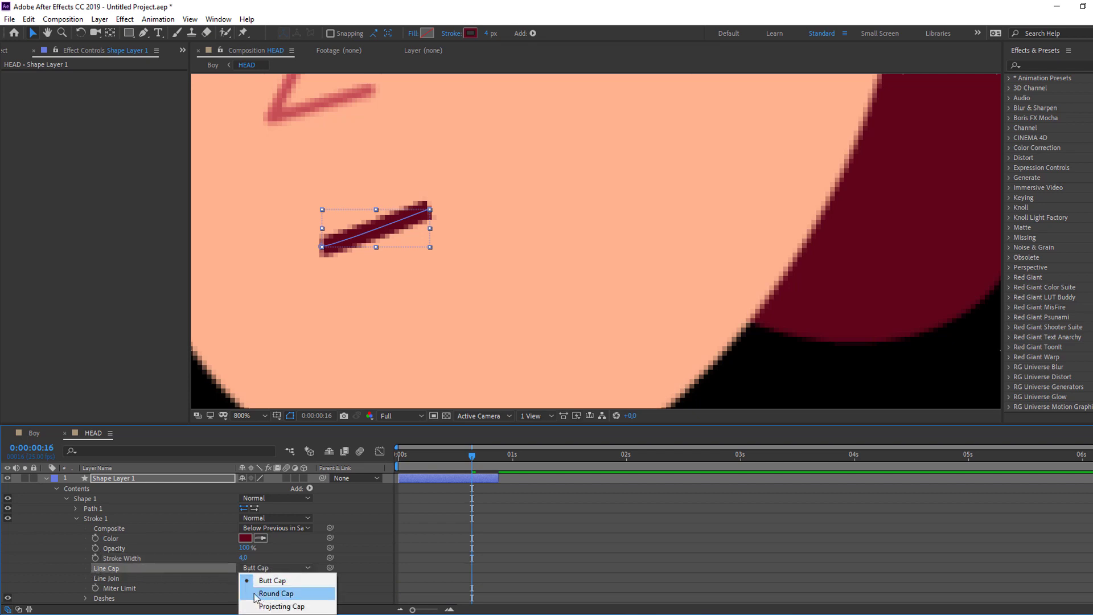
click(276, 594)
click(573, 557)
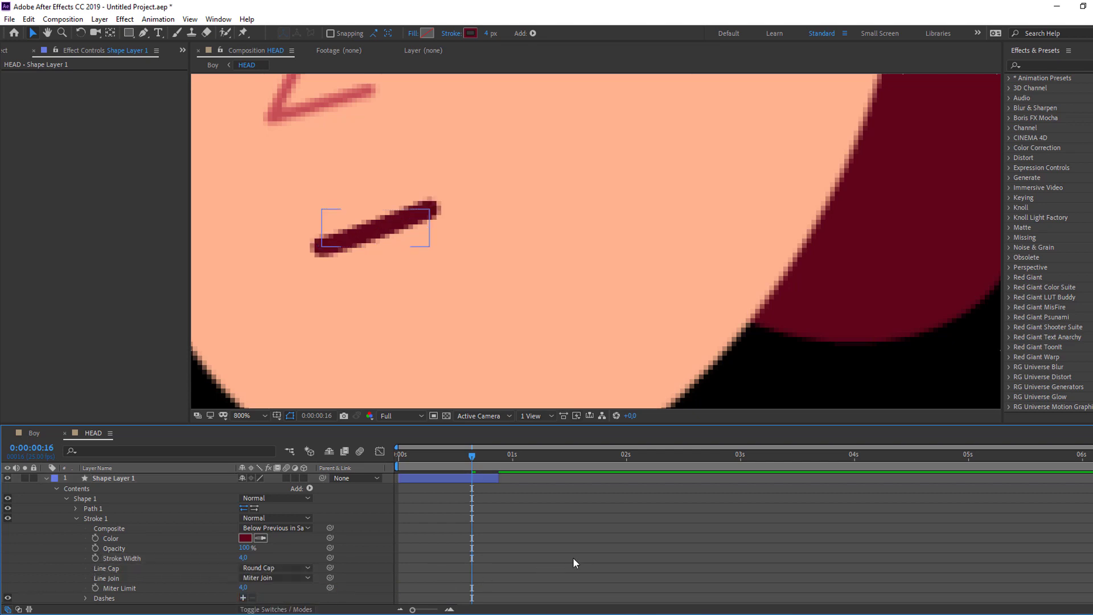
click(34, 433)
key(space)
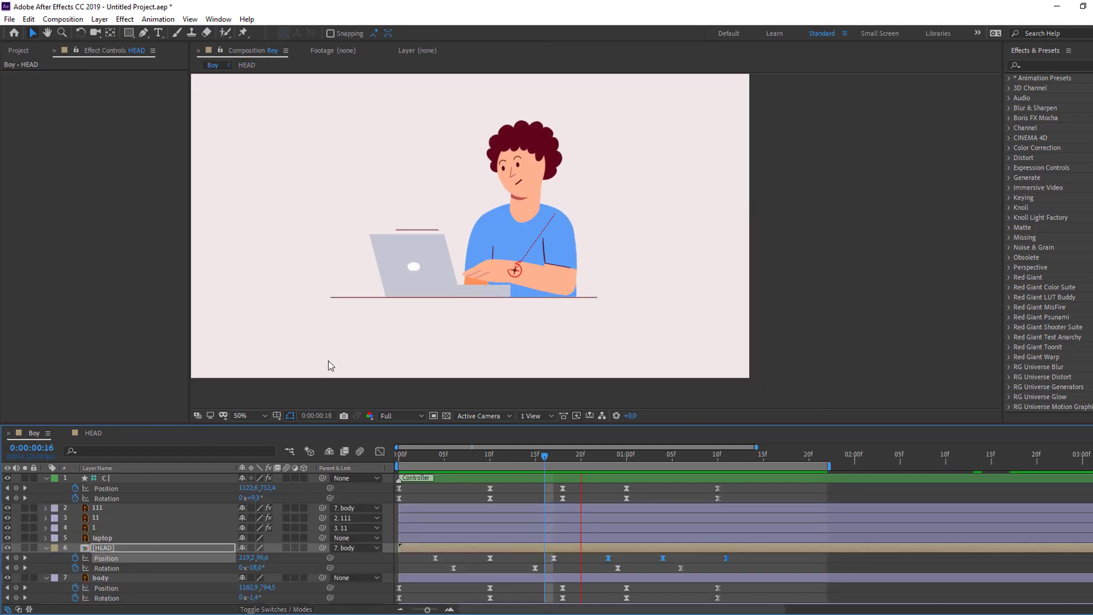
scroll(524, 315, down, 2)
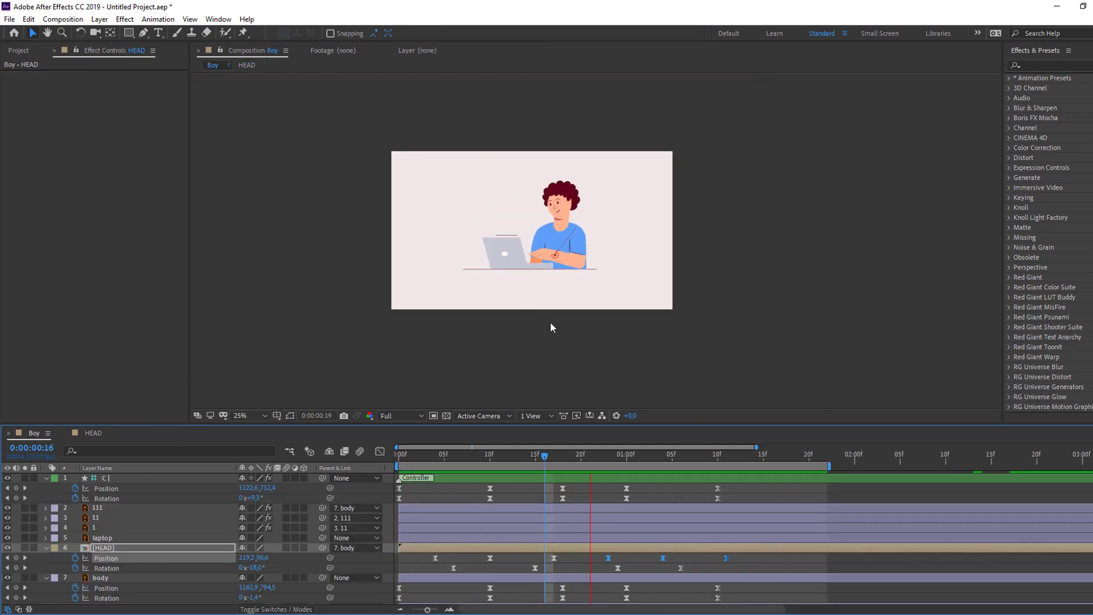
scroll(536, 328, up, 2)
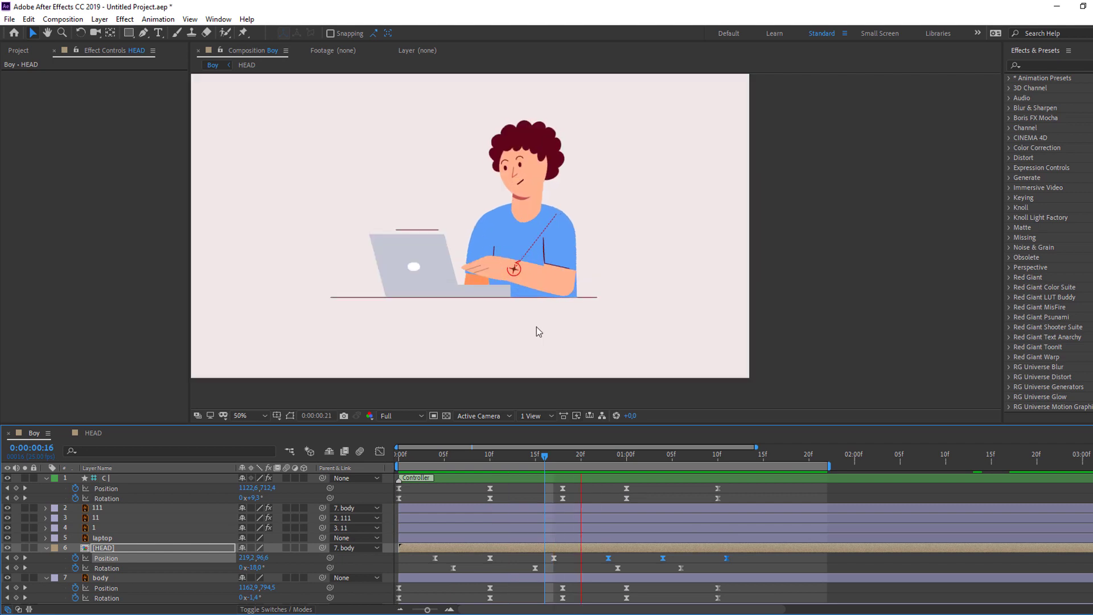
key(space)
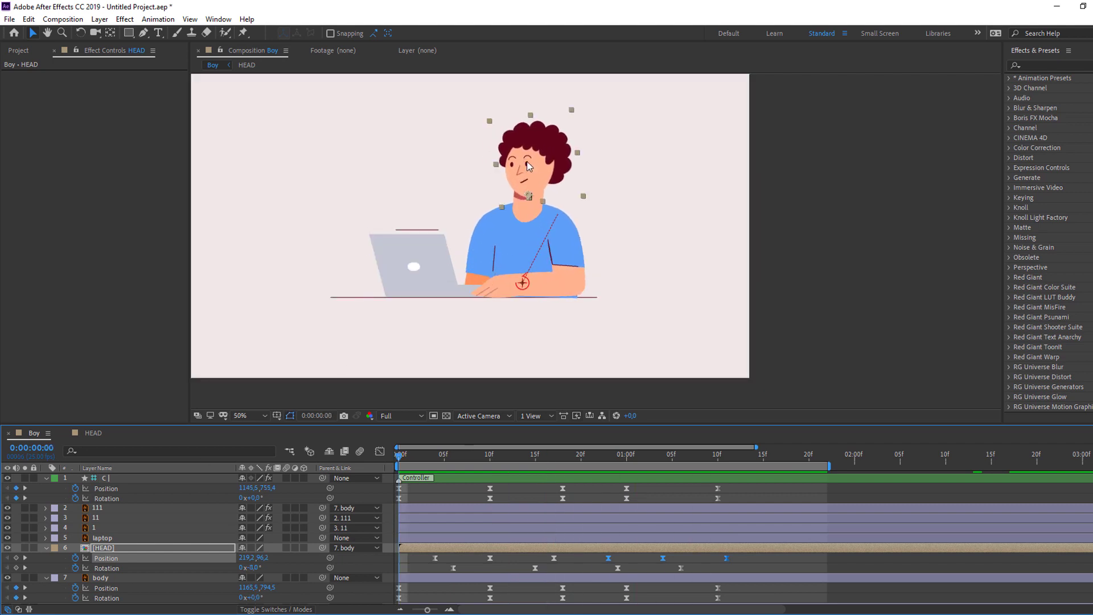
click(91, 434)
scroll(427, 255, down, 3)
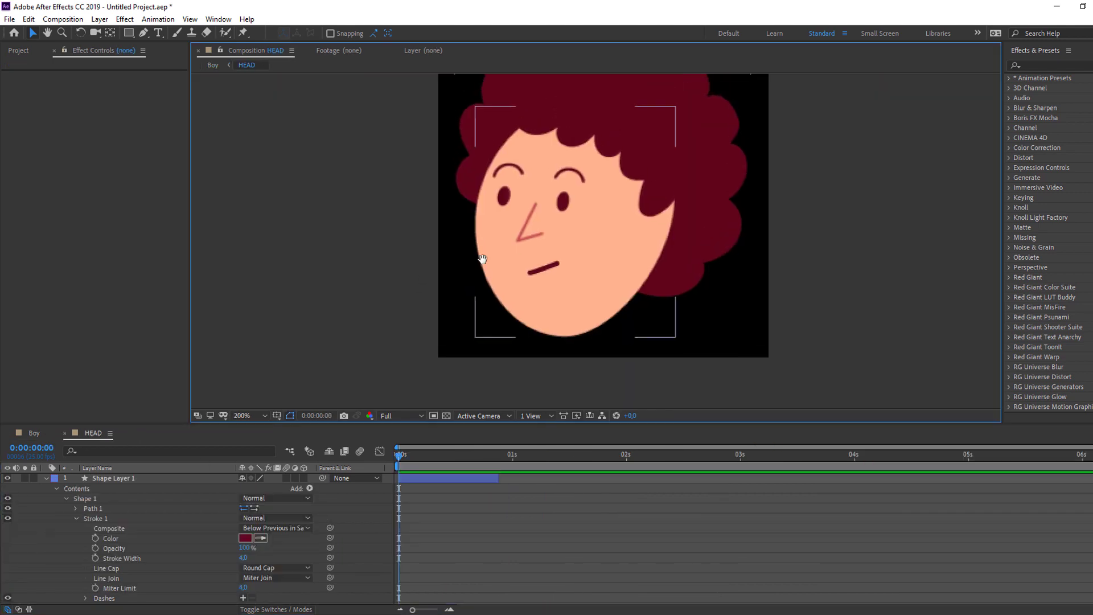
click(46, 478)
Select the eyebrown layer, lower both eyebrows slightly, and show only its Position.
key(u)
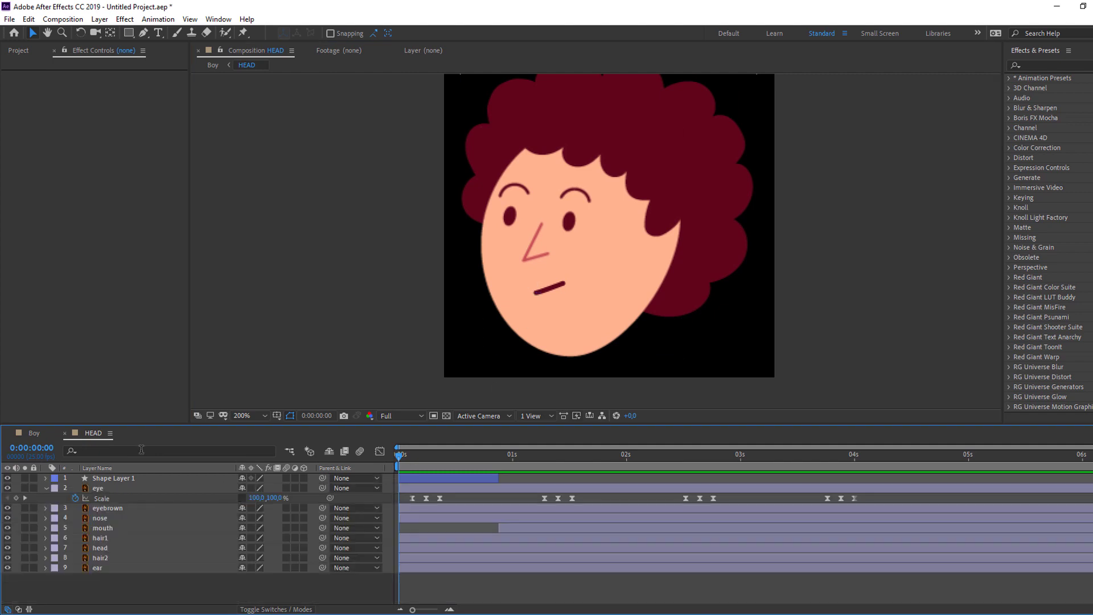
click(105, 508)
scroll(570, 196, up, 2)
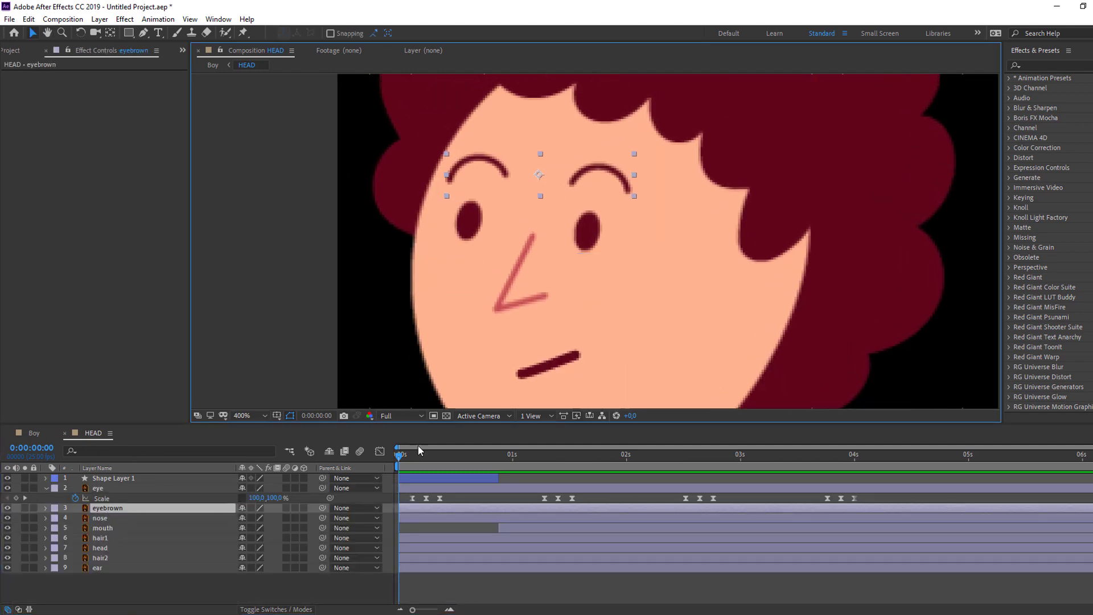
mouse_move(395, 459)
mouse_down()
mouse_move(430, 454)
mouse_move(398, 456)
mouse_up()
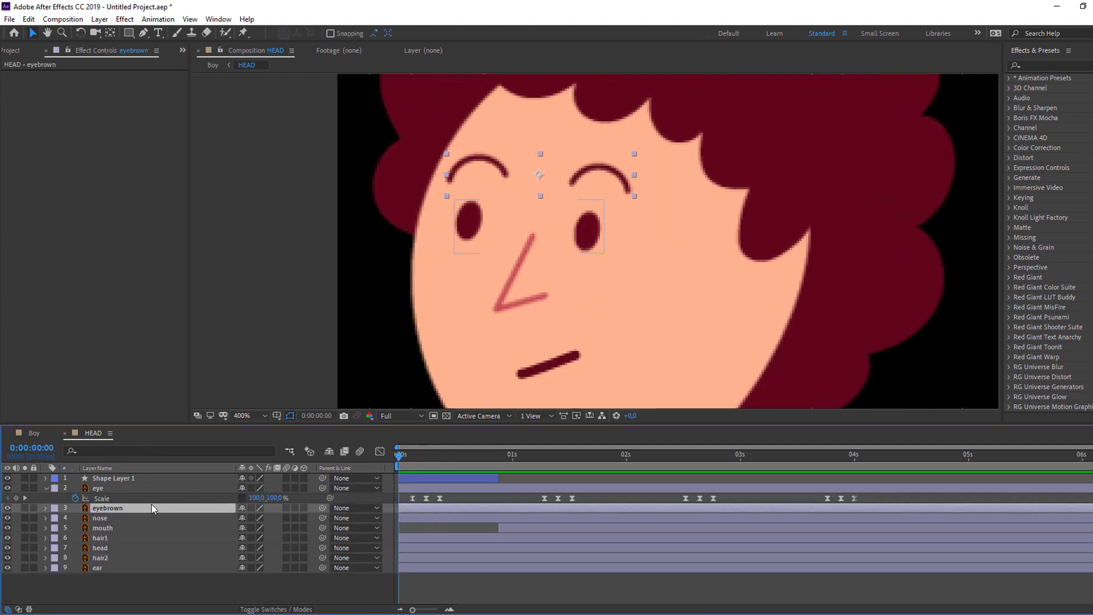
drag(581, 172, 576, 195)
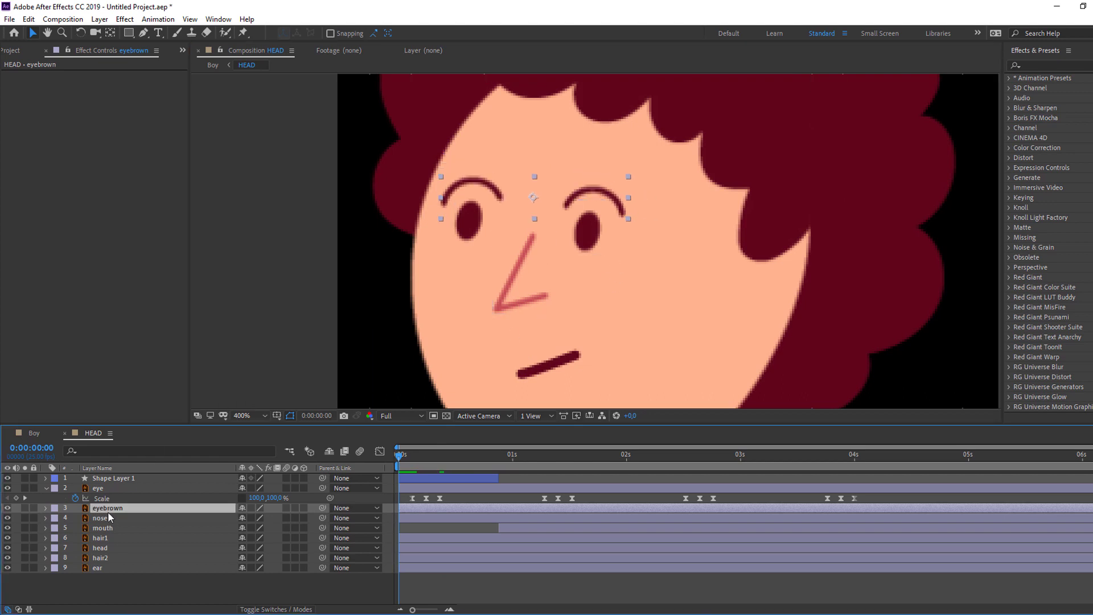
key(p)
Keyframe eyebrow Position at frame 14, raise the brows at frame 20, retime the first key, and preview.
drag(409, 454, 465, 458)
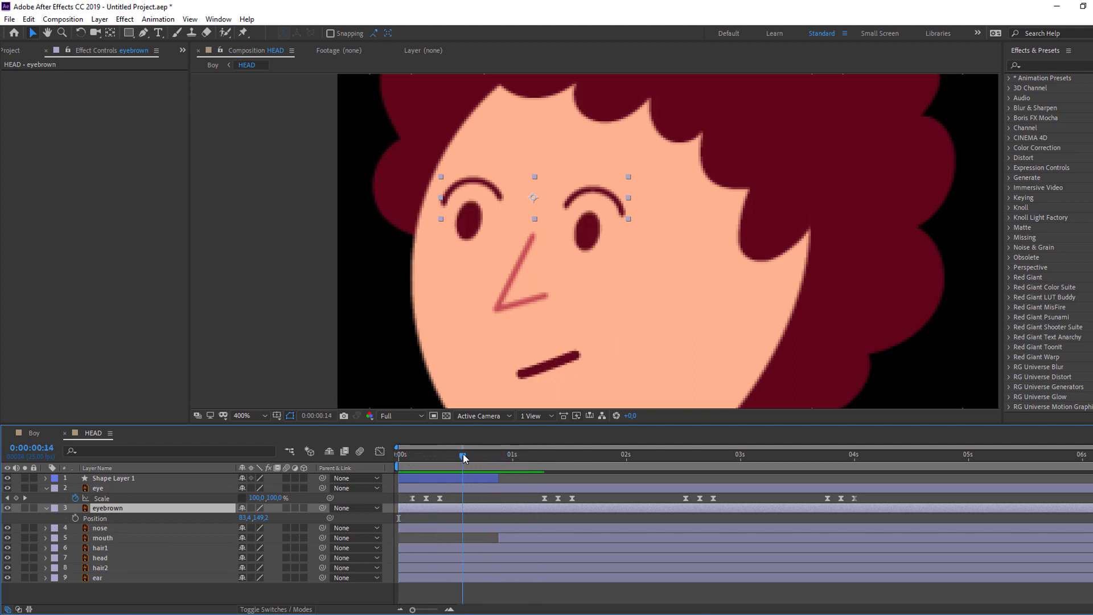
click(75, 518)
click(488, 454)
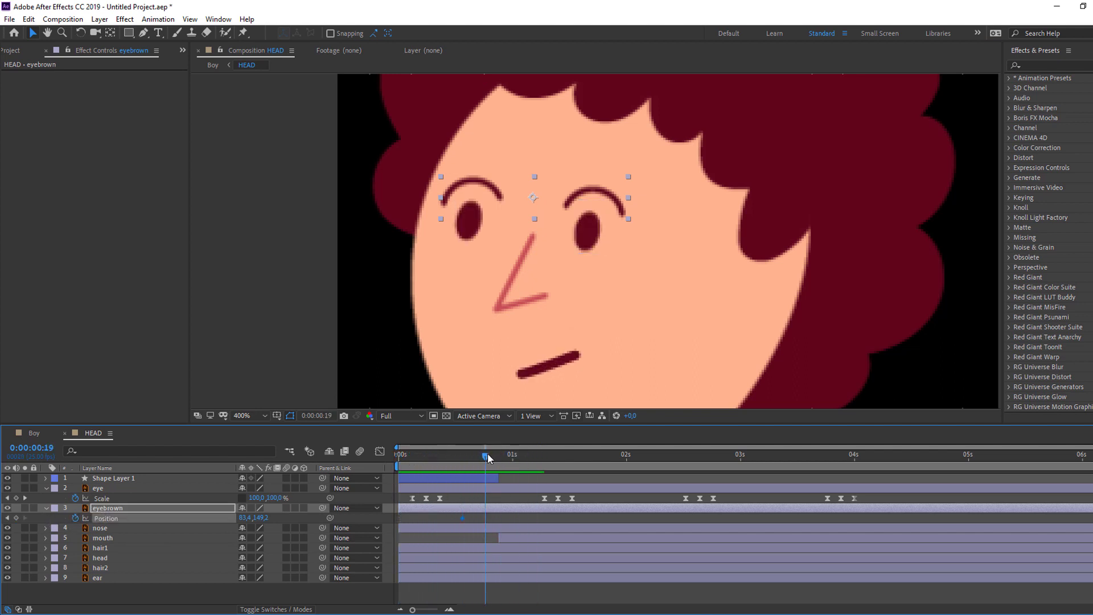
drag(542, 199, 548, 169)
drag(463, 519, 540, 519)
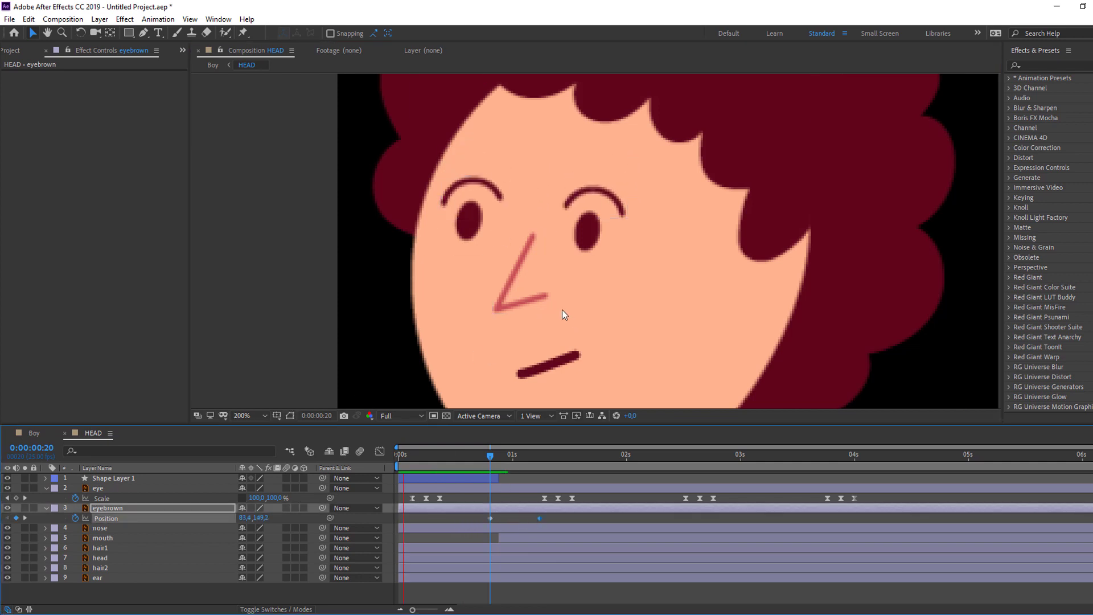
key(comma)
key(space)
key(space)
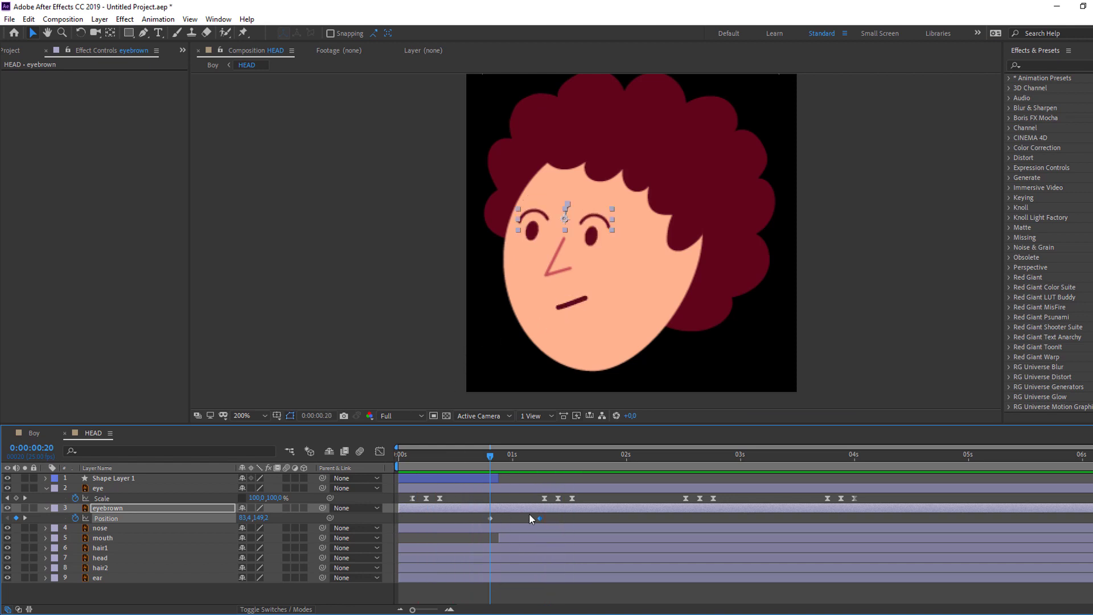
click(35, 432)
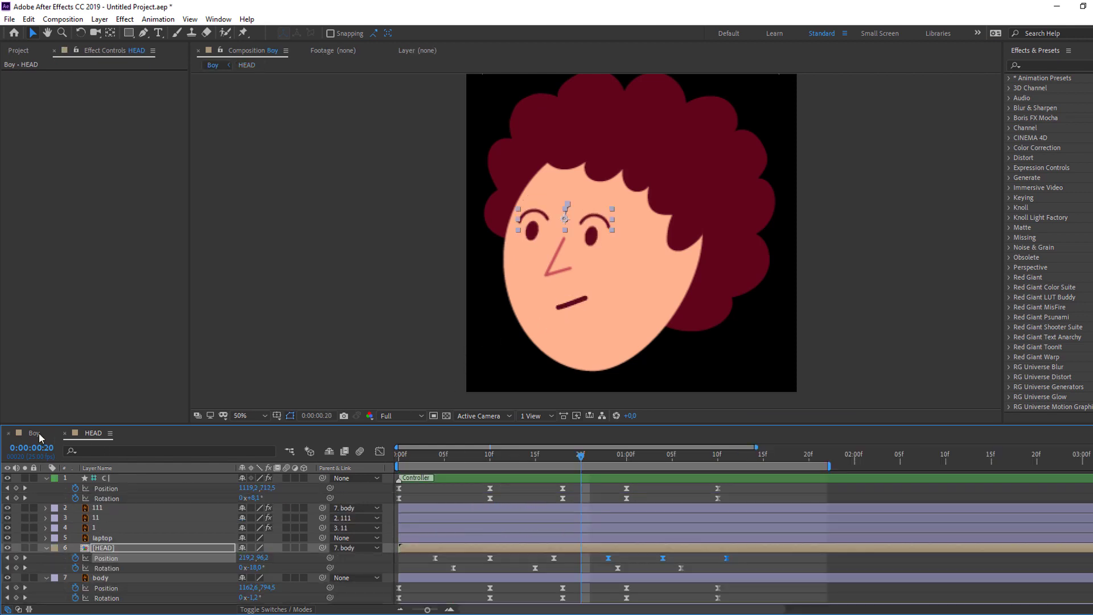
key(space)
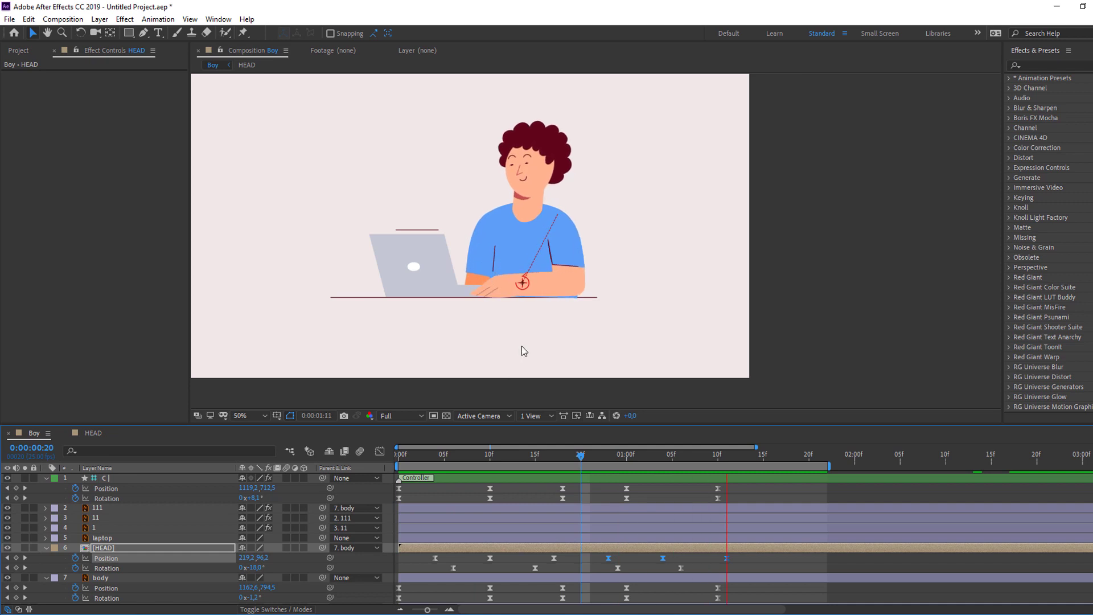
scroll(545, 340, down, 2)
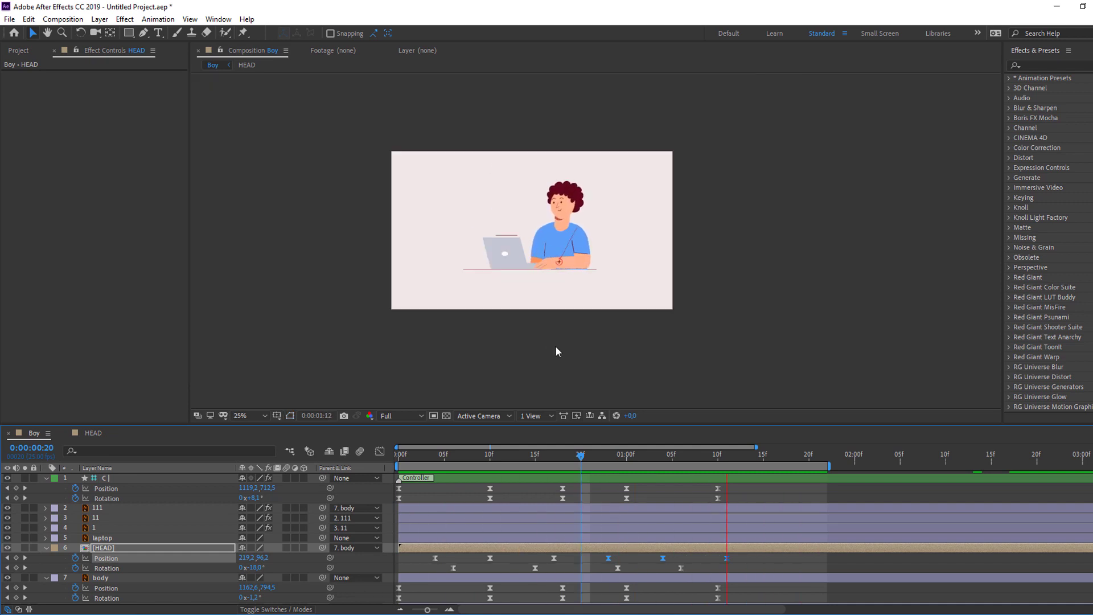
click(253, 416)
click(277, 224)
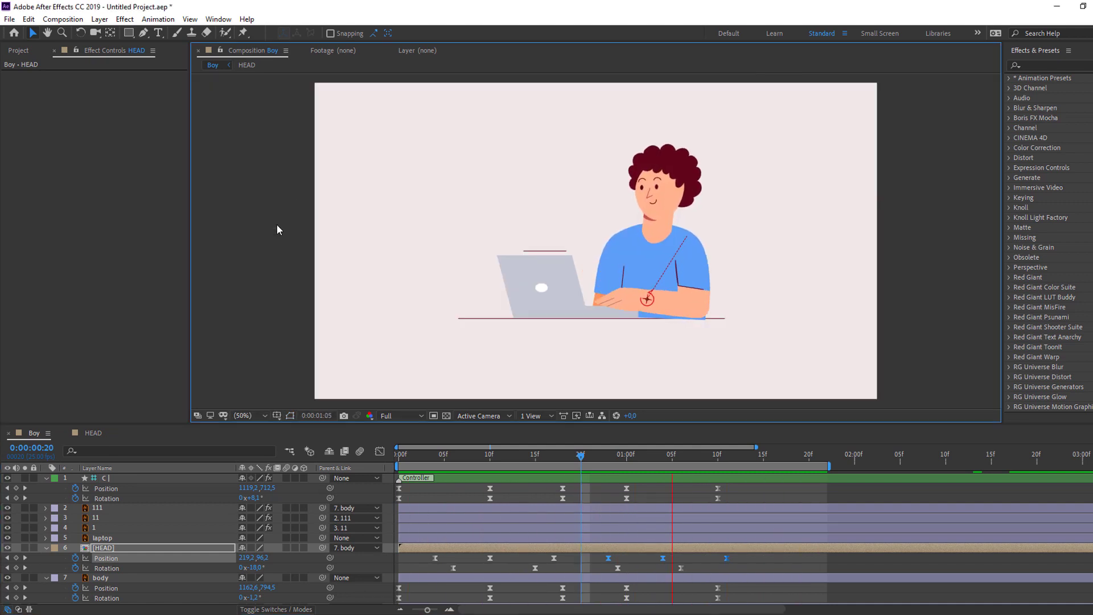